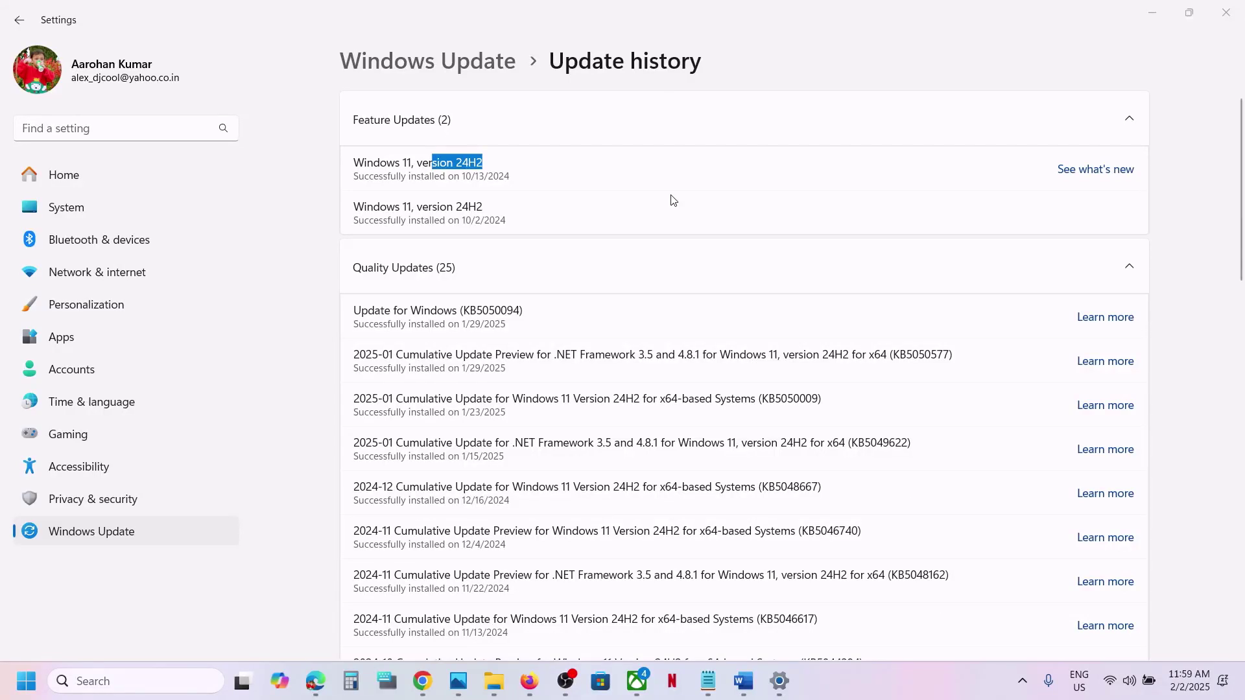
# Highlight the Windows 11, version 24H2 entry in the update history and collapse the Feature Updates list
pyautogui.moveTo(362, 163); pyautogui.dragTo(486, 161)
pyautogui.click(528, 142)
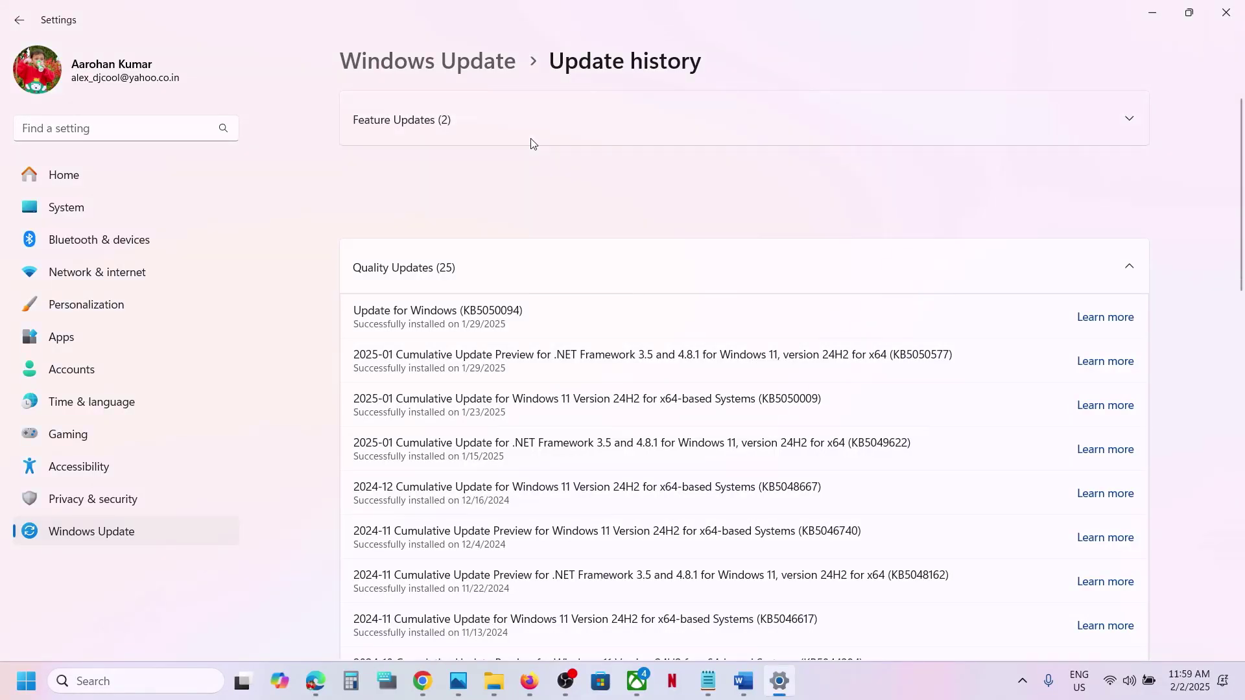
# Bring up the Windows 11 Sound document, highlight the Step 1 text about volume levels and Volume Mixer, and minimize the document
pyautogui.click(850, 682)
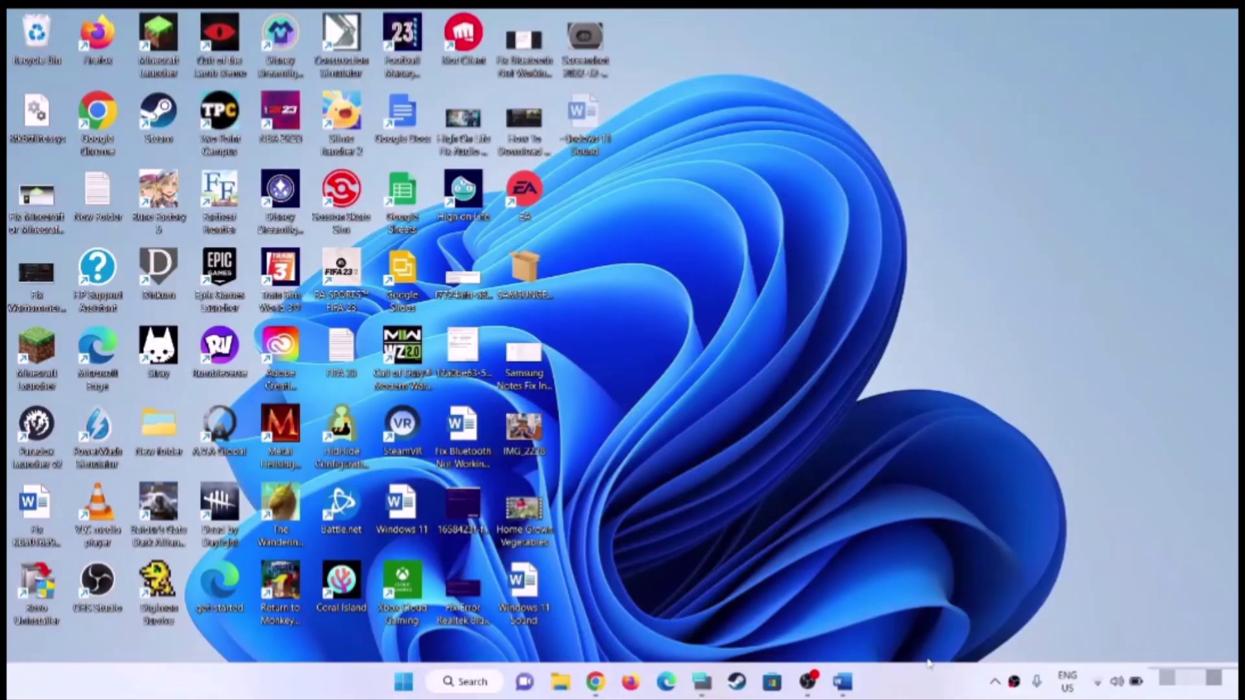
pyautogui.click(843, 682)
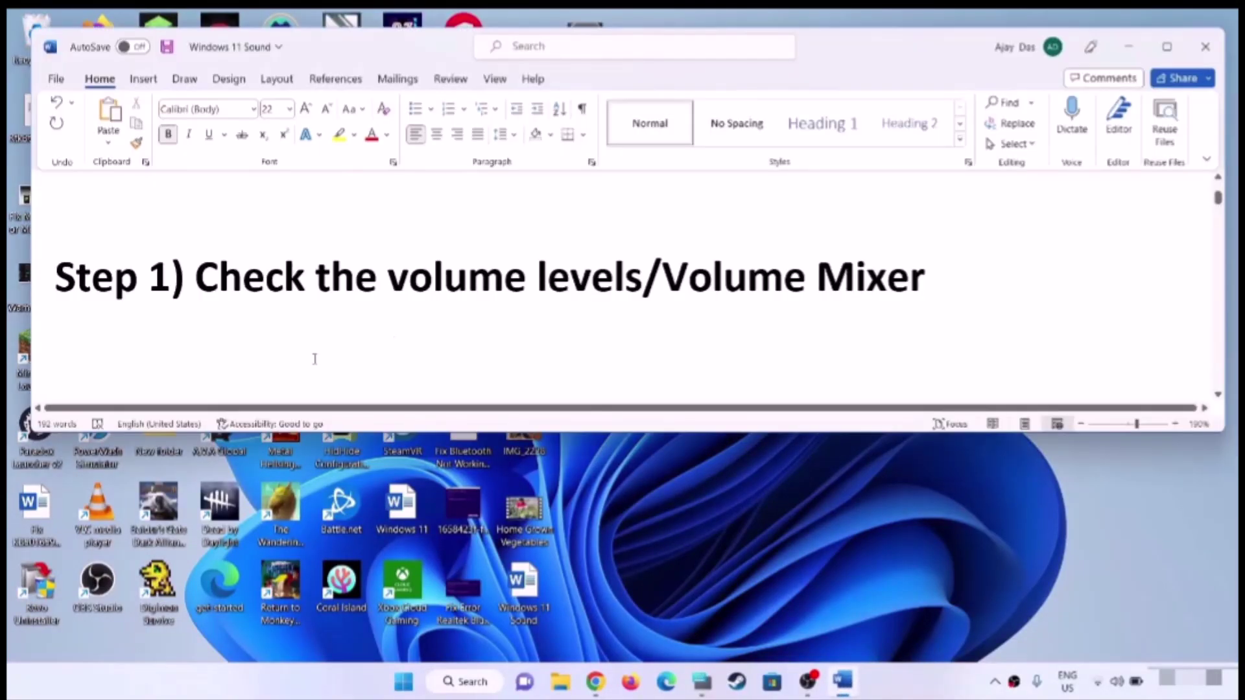
pyautogui.moveTo(206, 278); pyautogui.dragTo(927, 279)
pyautogui.click(1129, 47)
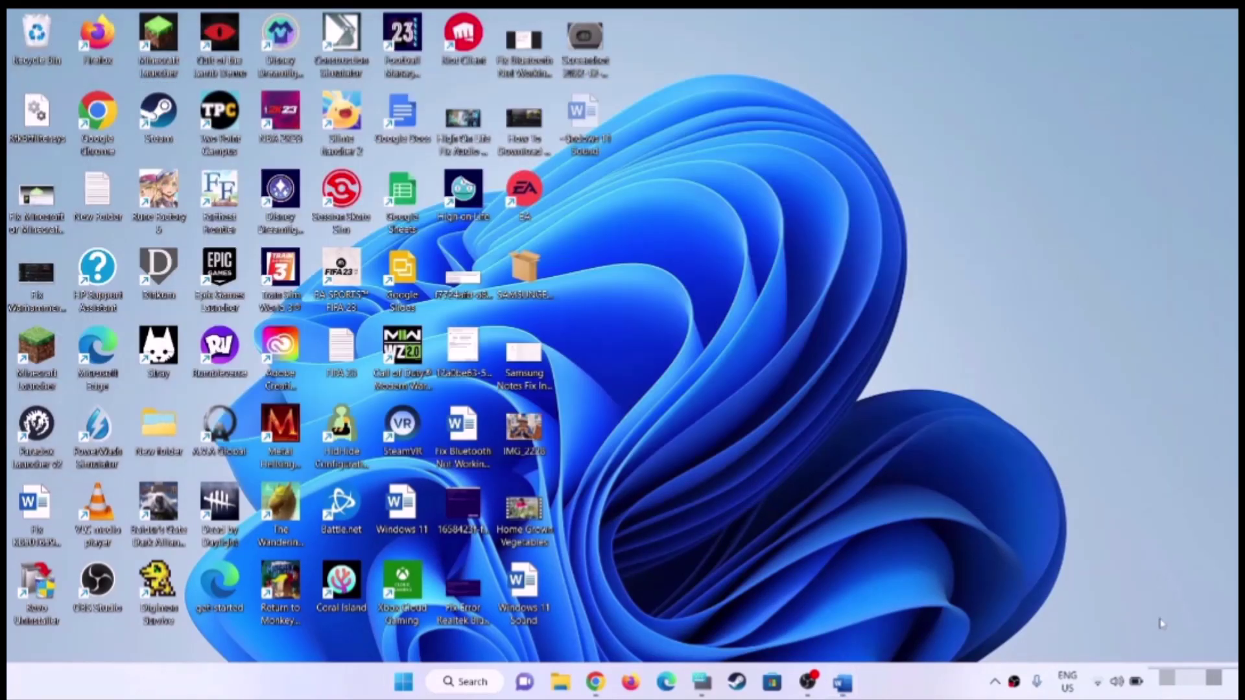
# Set the system volume to maximum in quick settings and dismiss the flyout
pyautogui.click(1118, 682)
pyautogui.moveTo(1174, 581)
pyautogui.mouseDown()
pyautogui.moveTo(1133, 586)
pyautogui.moveTo(1178, 589)
pyautogui.mouseUp()
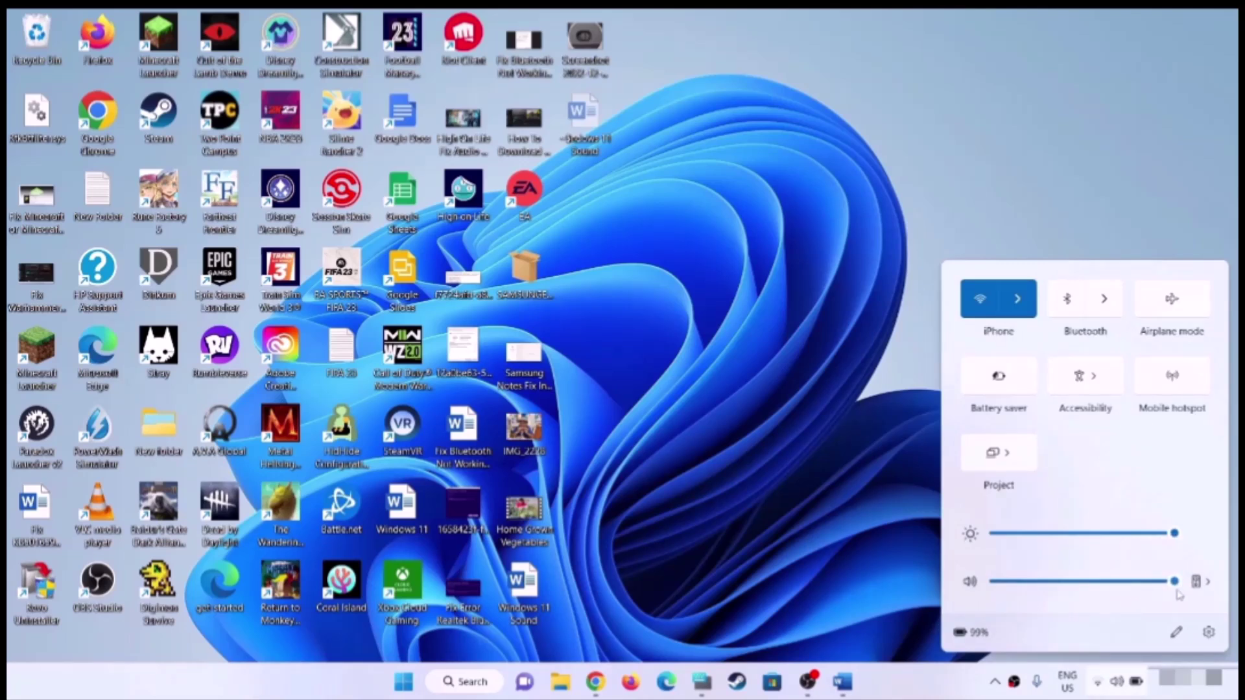
pyautogui.press('Escape')
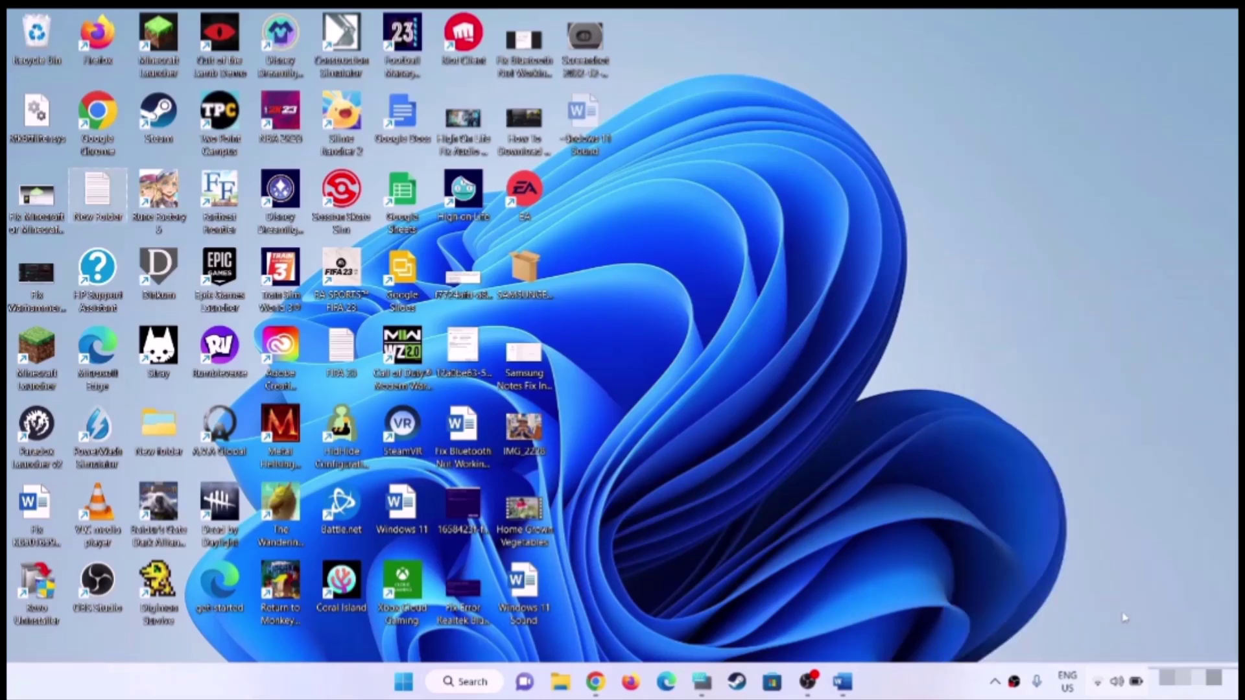
# Set the OBS app volume to 100 in the Volume mixer and close Settings
pyautogui.rightClick(1122, 687)
pyautogui.click(1102, 613)
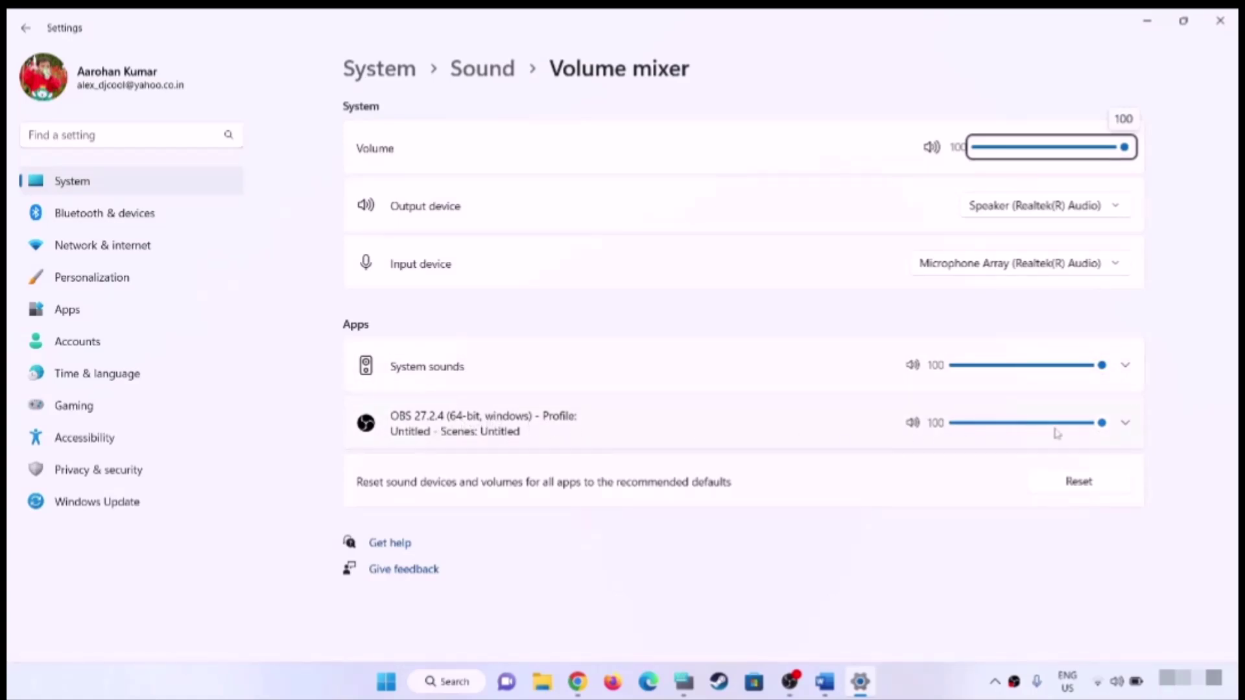
pyautogui.moveTo(1102, 423)
pyautogui.mouseDown()
pyautogui.moveTo(1059, 423)
pyautogui.moveTo(1101, 423)
pyautogui.mouseUp()
pyautogui.click(1219, 21)
# Switch to the Windows 11 Sound document and highlight the Step 2 text about selecting the right audio device
pyautogui.hotkey('alt', 'Tab')
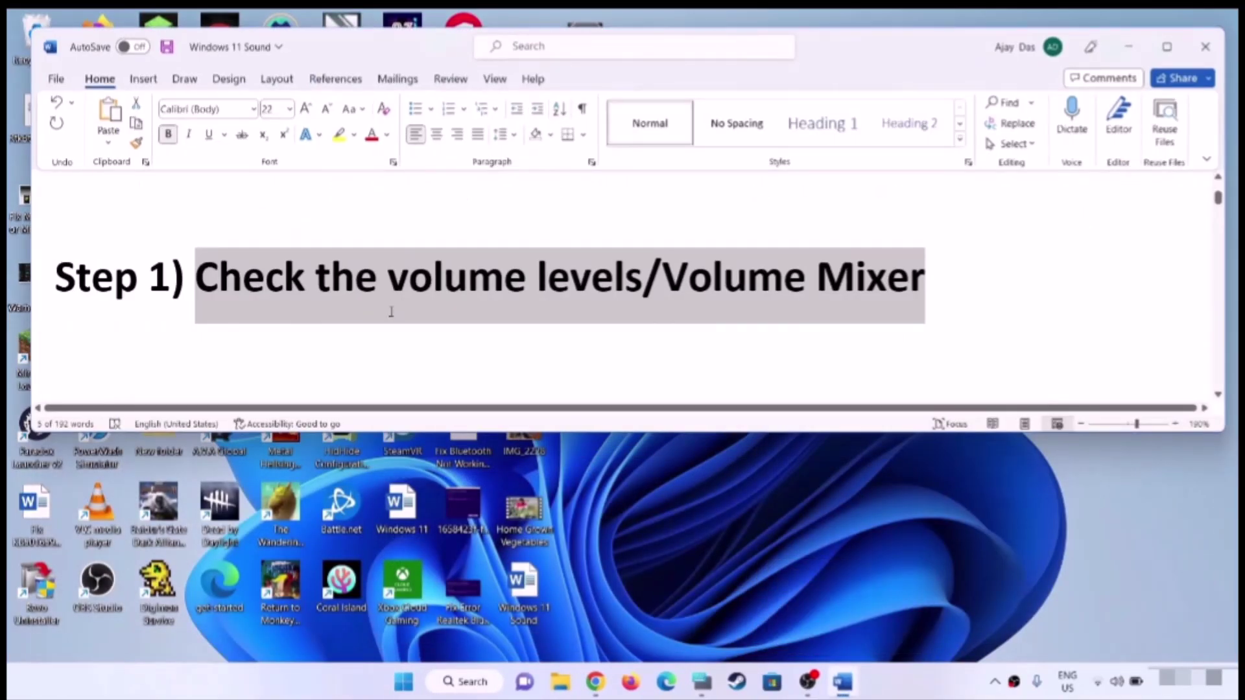
pyautogui.scroll(-2, 391, 312)
pyautogui.moveTo(216, 283); pyautogui.dragTo(1023, 283)
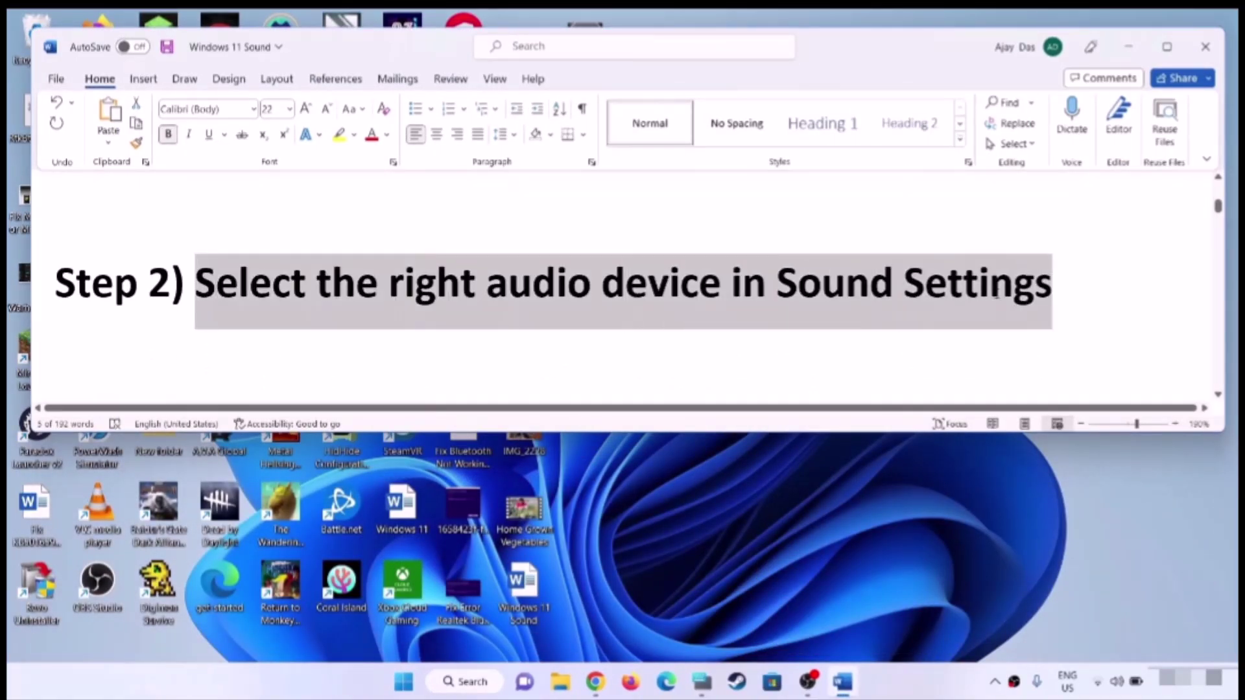
# Open the system Sound settings and examine the output devices under Choose where to play sound
pyautogui.press('super')
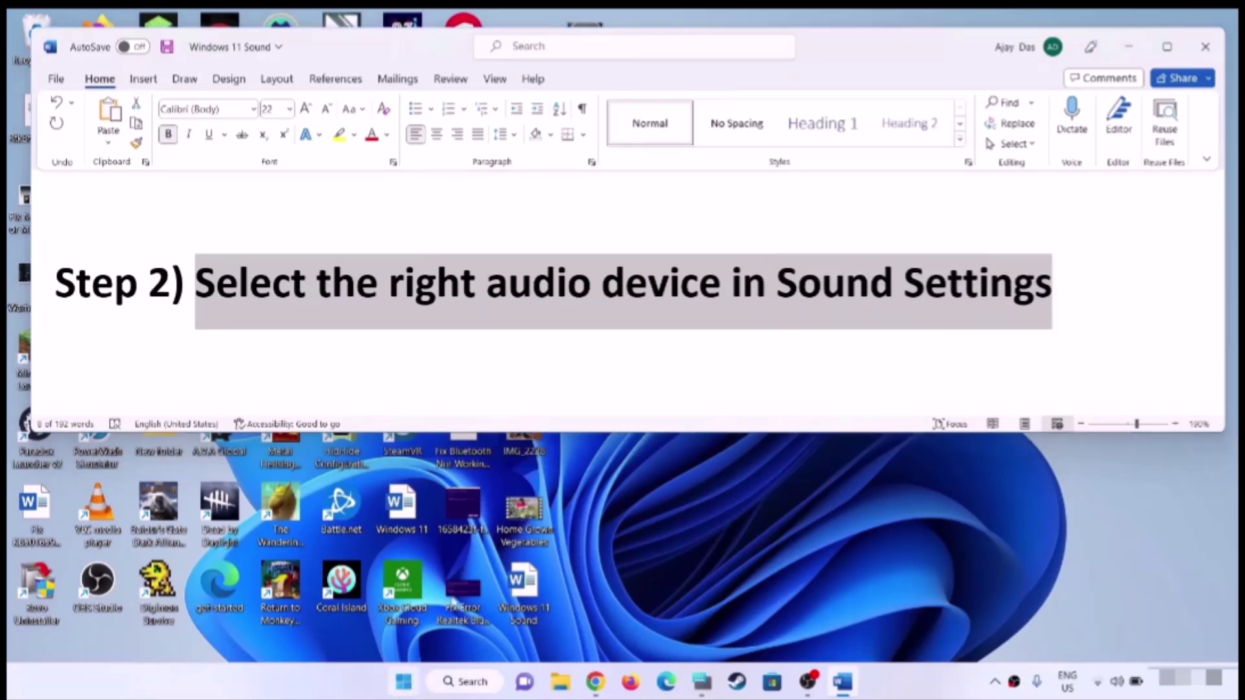
pyautogui.click(585, 276)
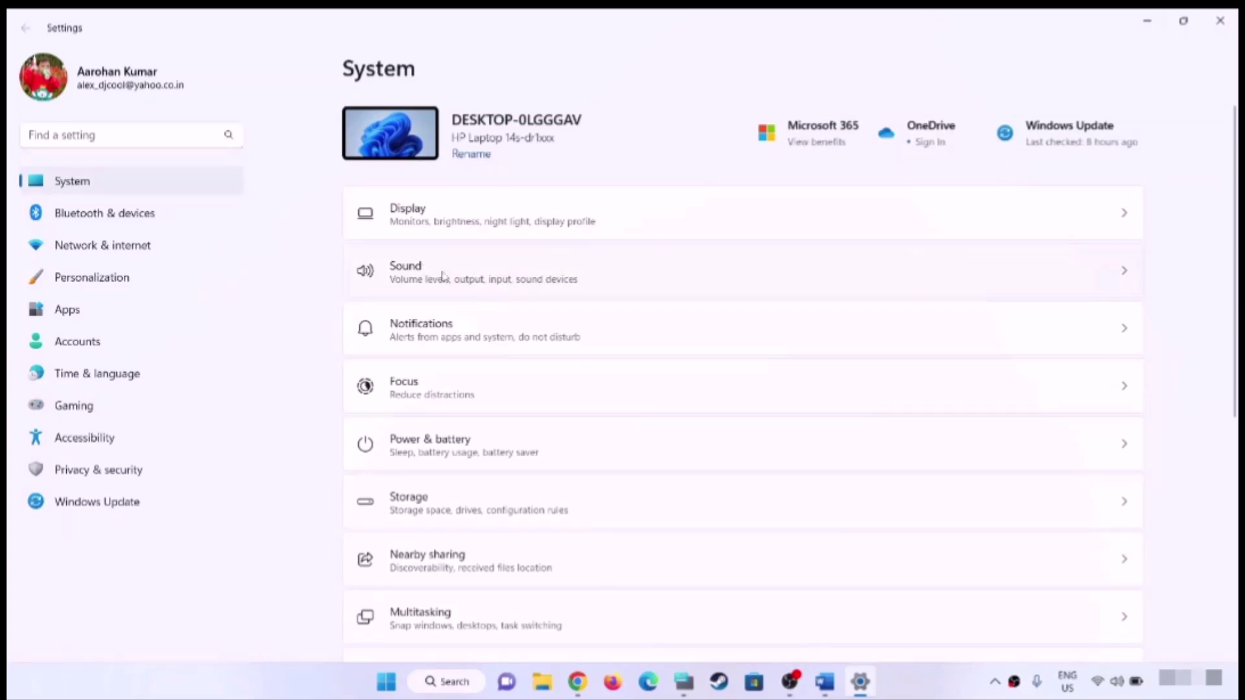
pyautogui.click(443, 275)
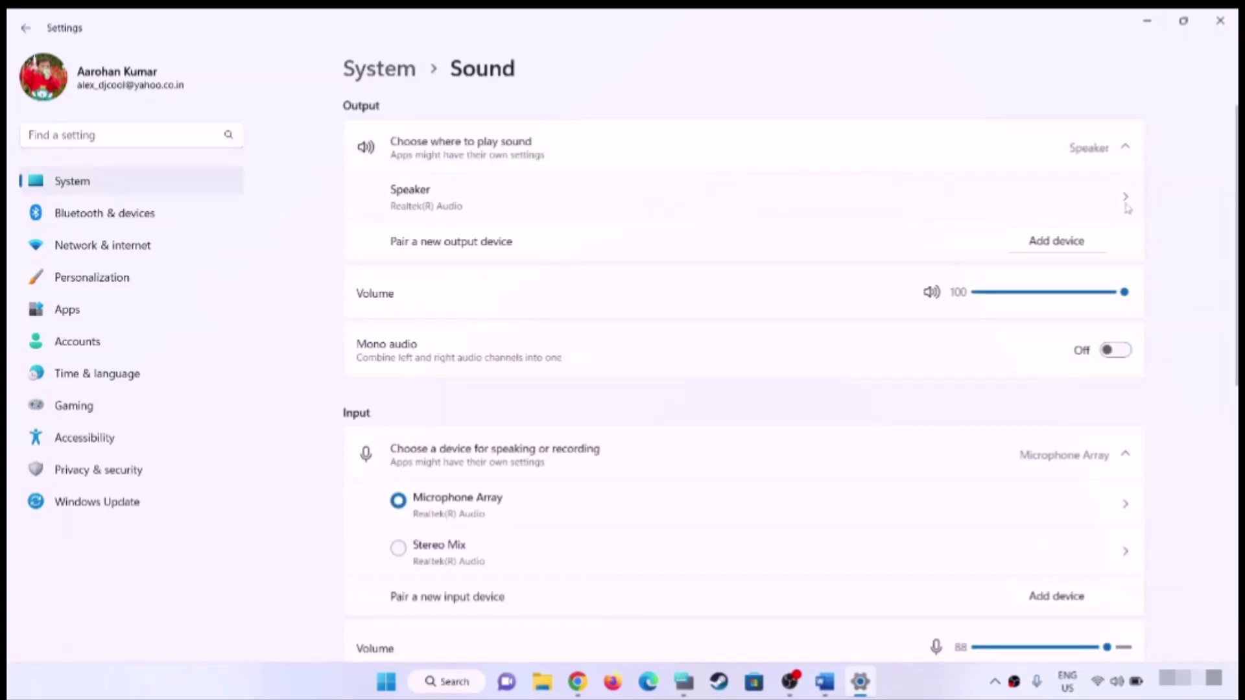
pyautogui.click(1125, 149)
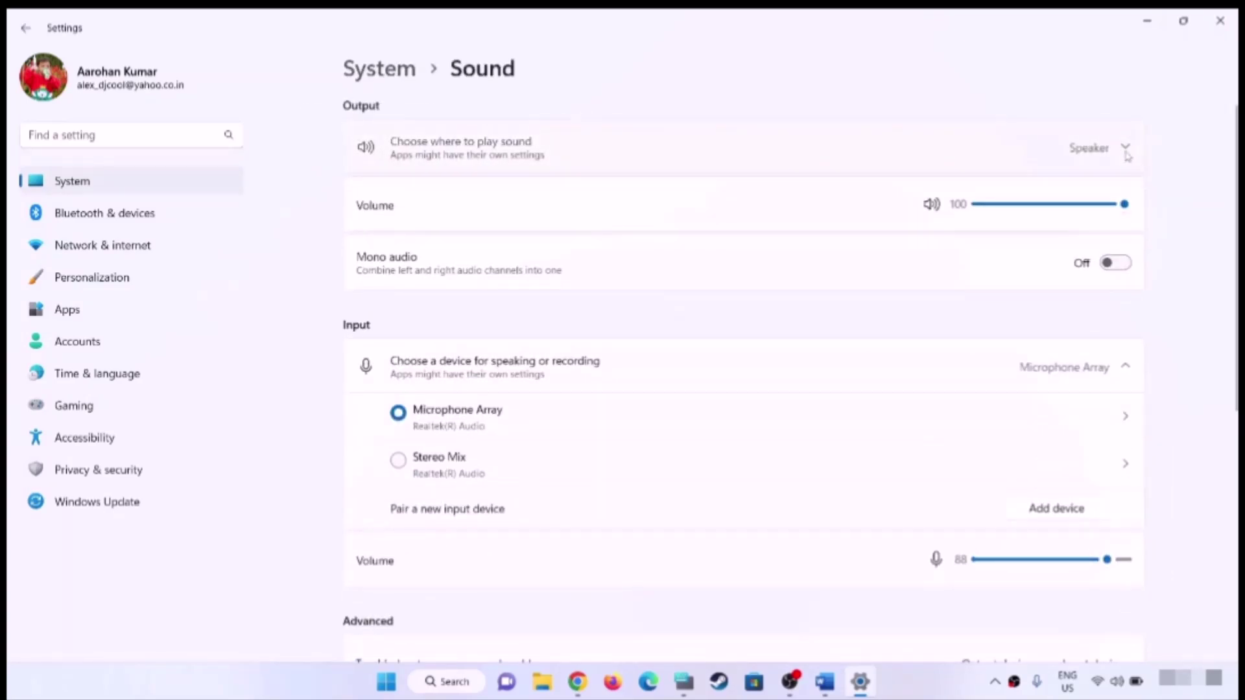
pyautogui.click(1126, 150)
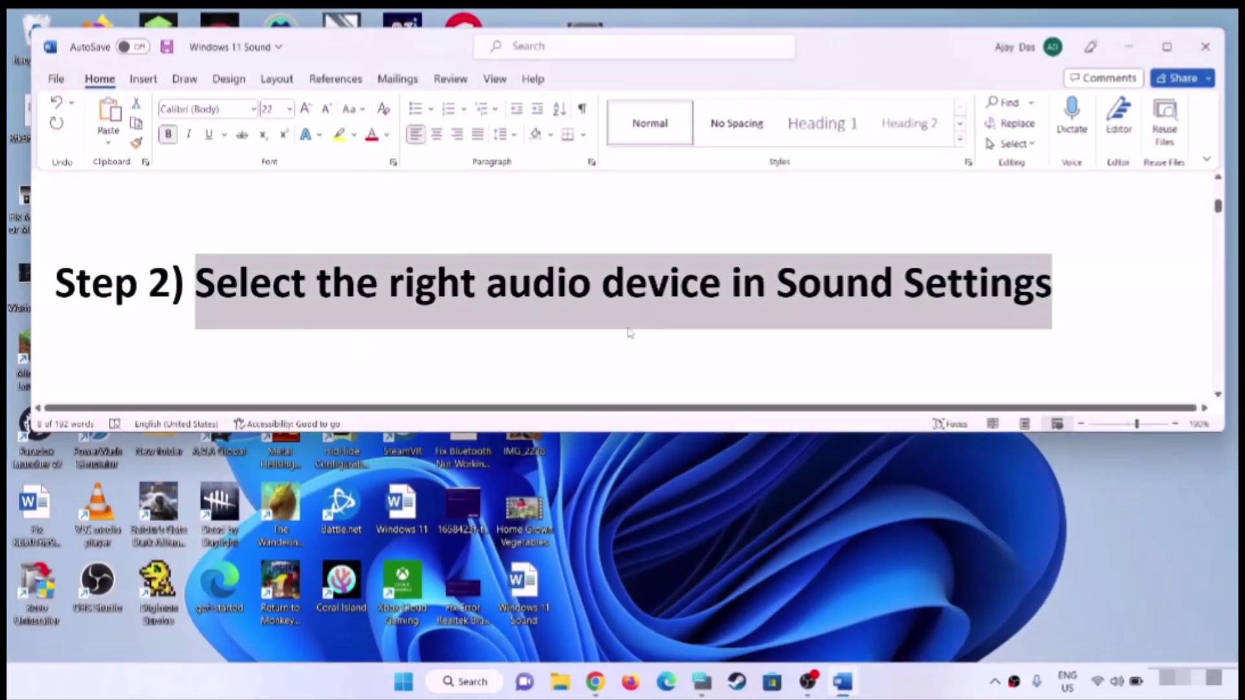
# Highlight the document's Step 3 text, and open the Sound dialog from Control Panel's Hardware and Sound category, moving it clear of the links
pyautogui.scroll(-5, 478, 337)
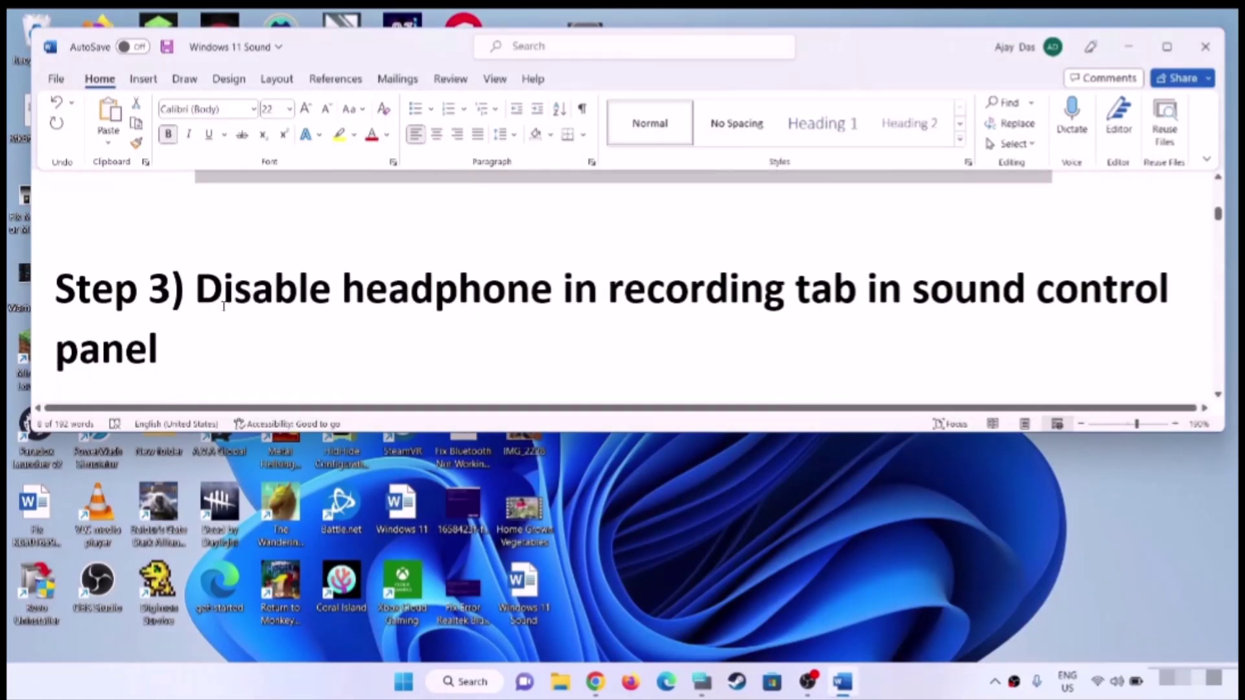
pyautogui.moveTo(196, 289); pyautogui.dragTo(979, 356)
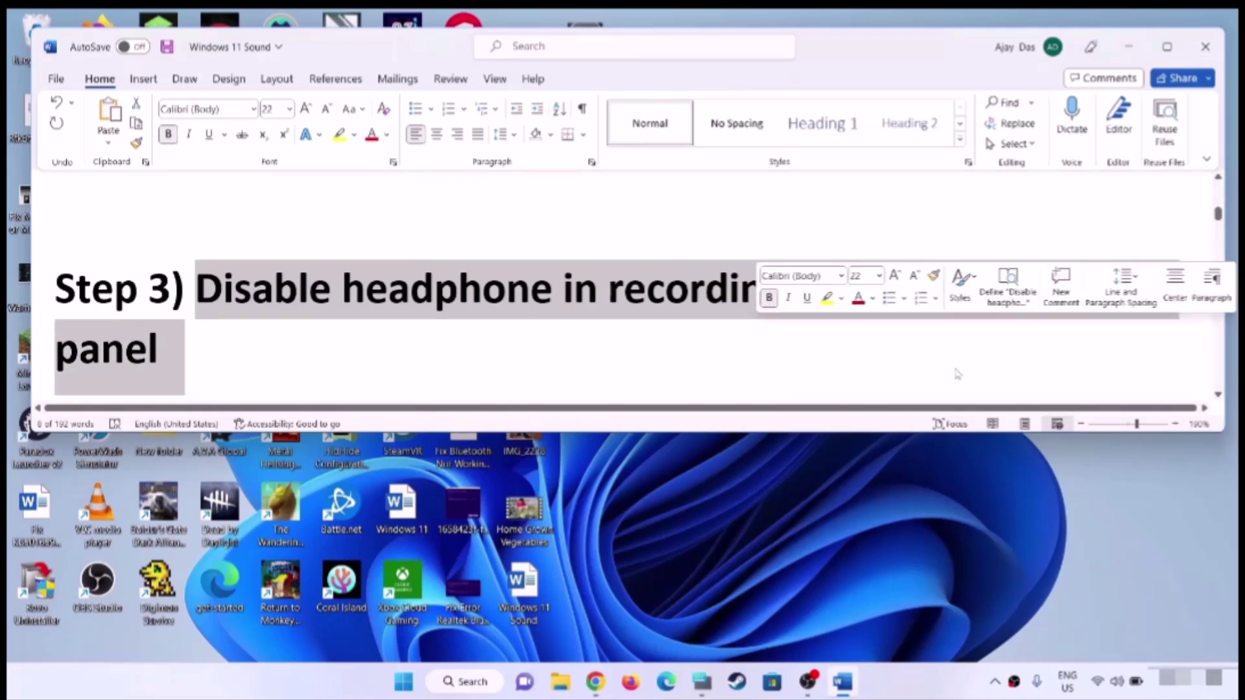
pyautogui.click(404, 681)
pyautogui.write('control')
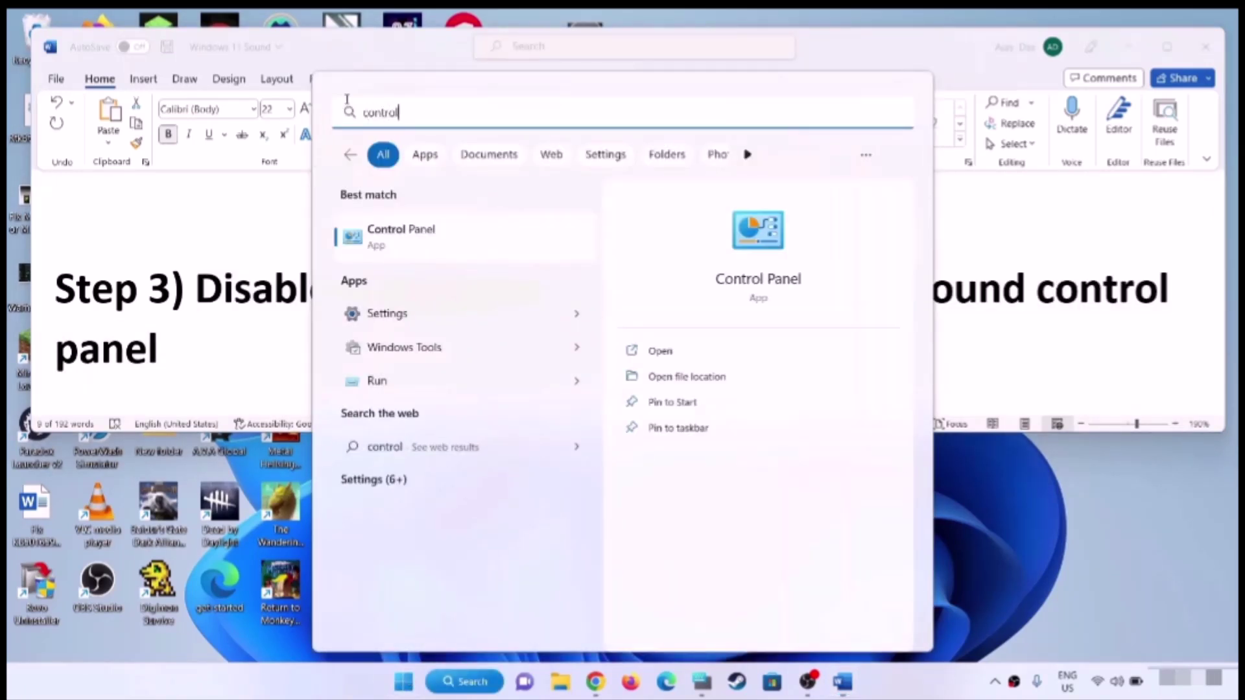
pyautogui.click(398, 243)
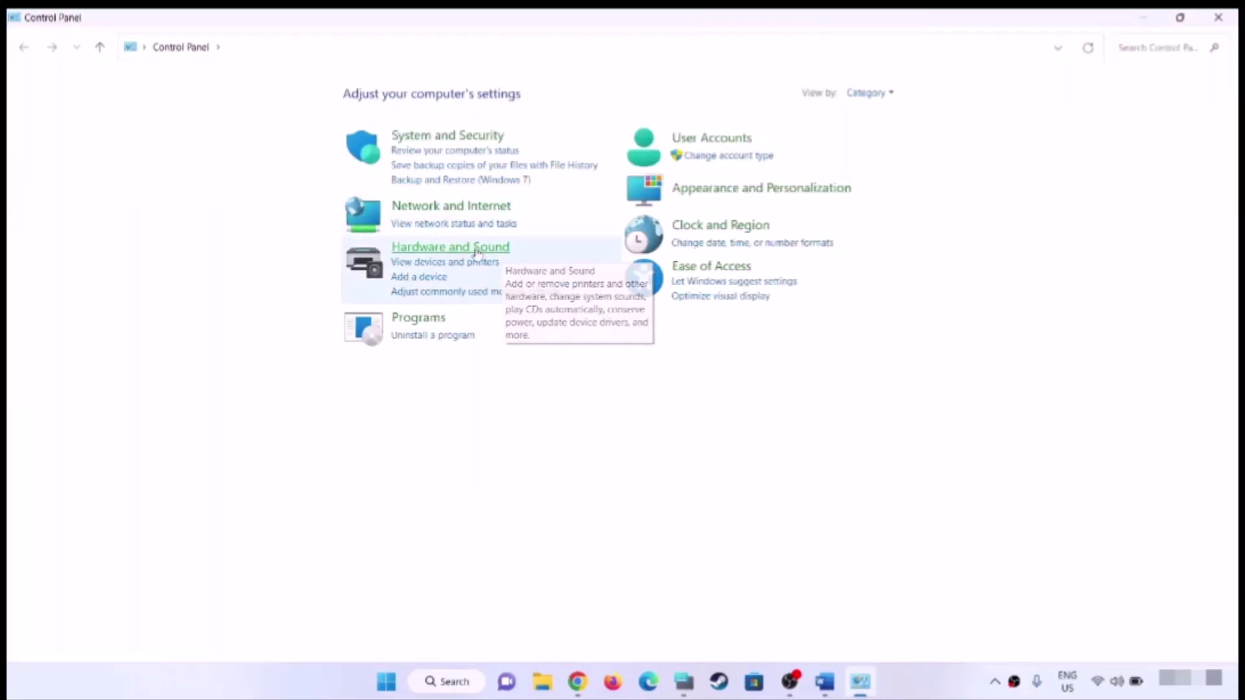
pyautogui.click(483, 250)
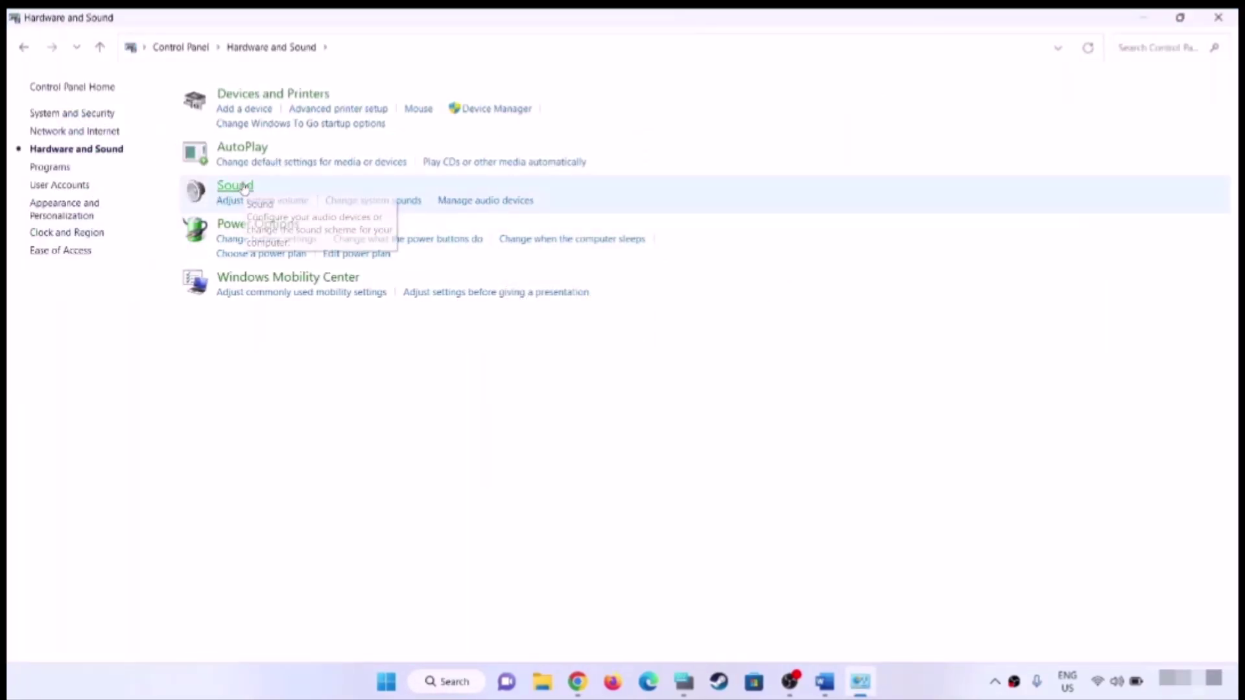
pyautogui.click(243, 188)
pyautogui.moveTo(264, 125); pyautogui.dragTo(832, 160)
# Disable the Headset Microphone recording device, accept the Sound dialog and close Control Panel
pyautogui.click(742, 185)
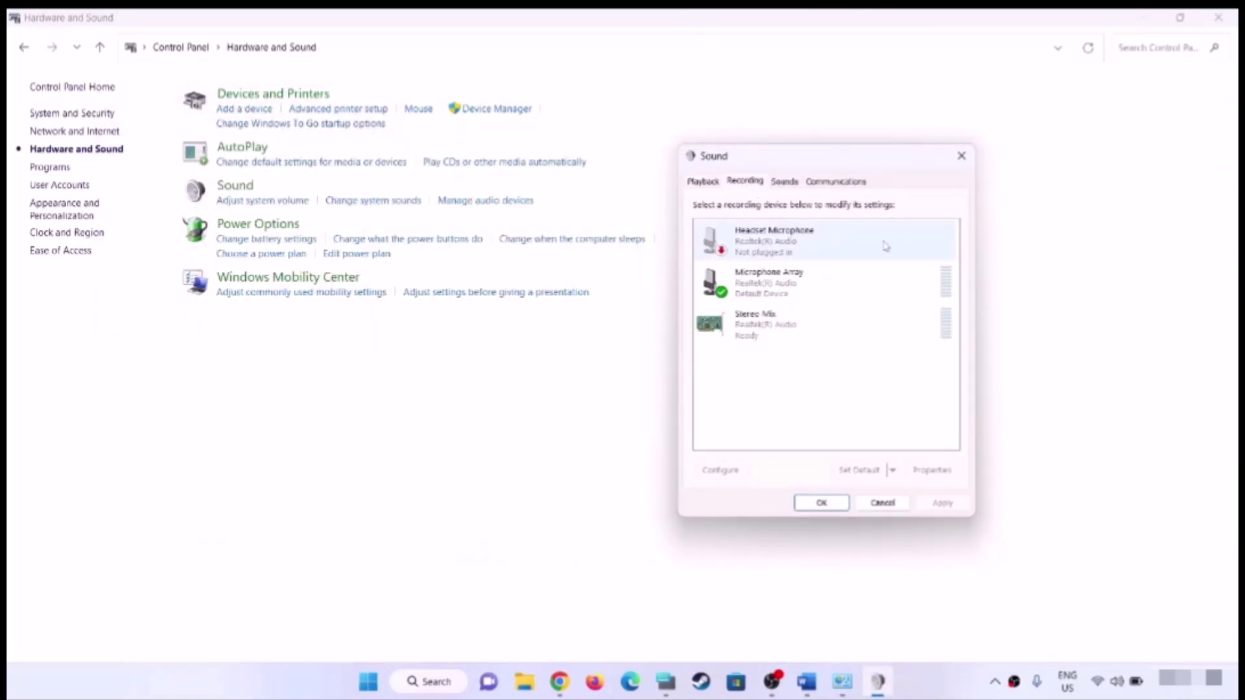
pyautogui.click(808, 248)
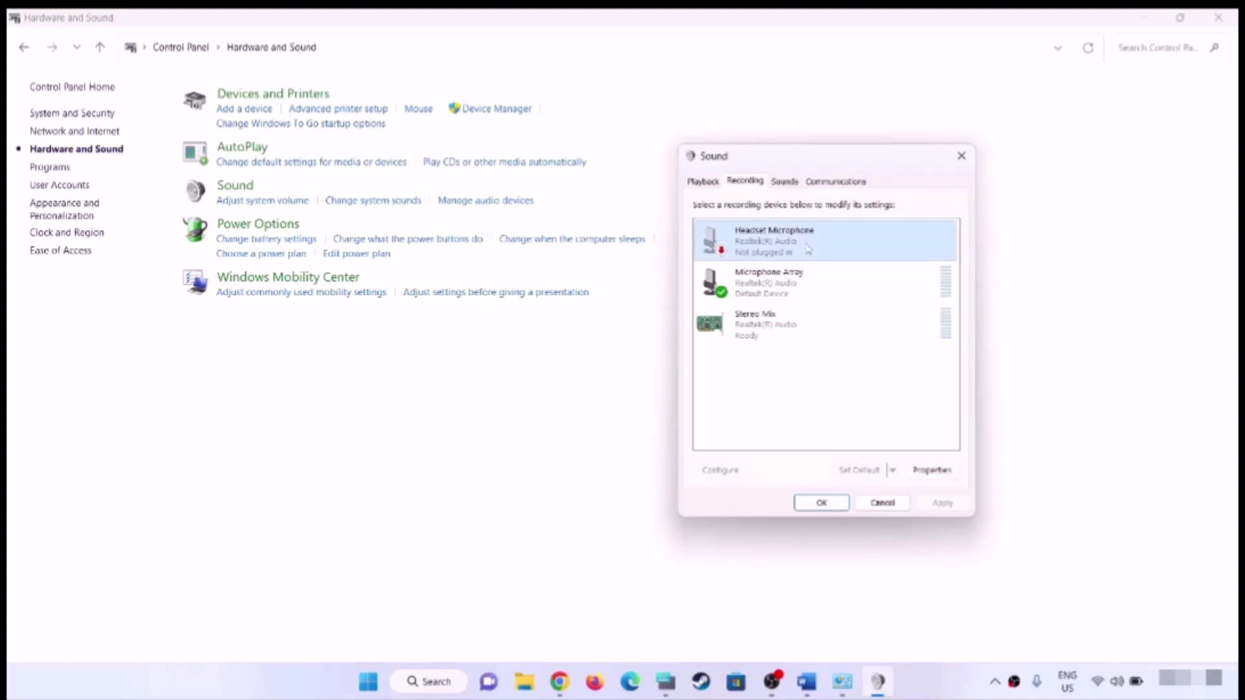
pyautogui.rightClick(815, 245)
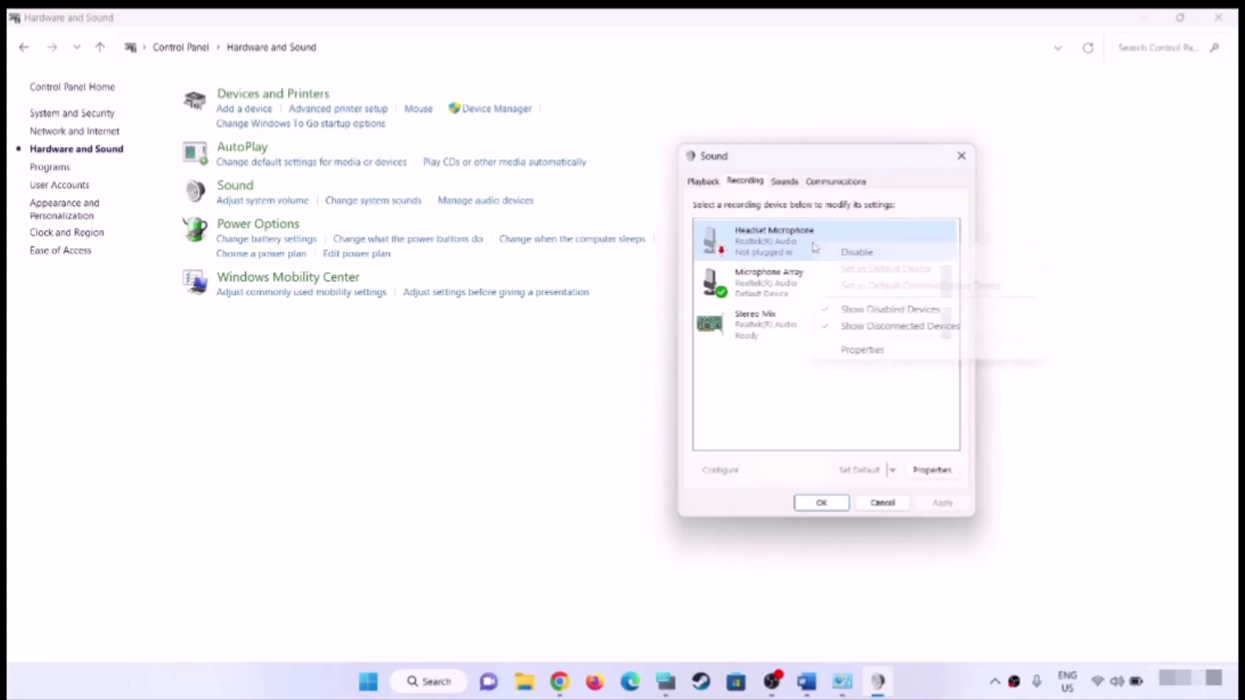
pyautogui.click(905, 254)
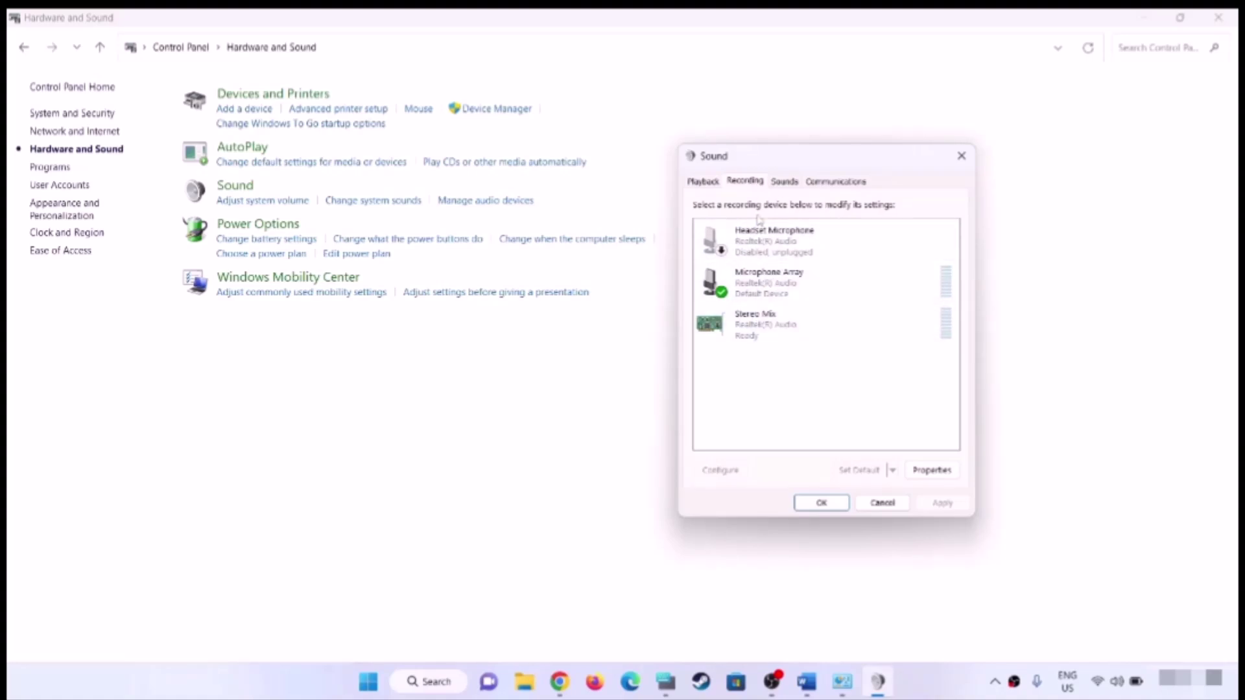
pyautogui.click(837, 507)
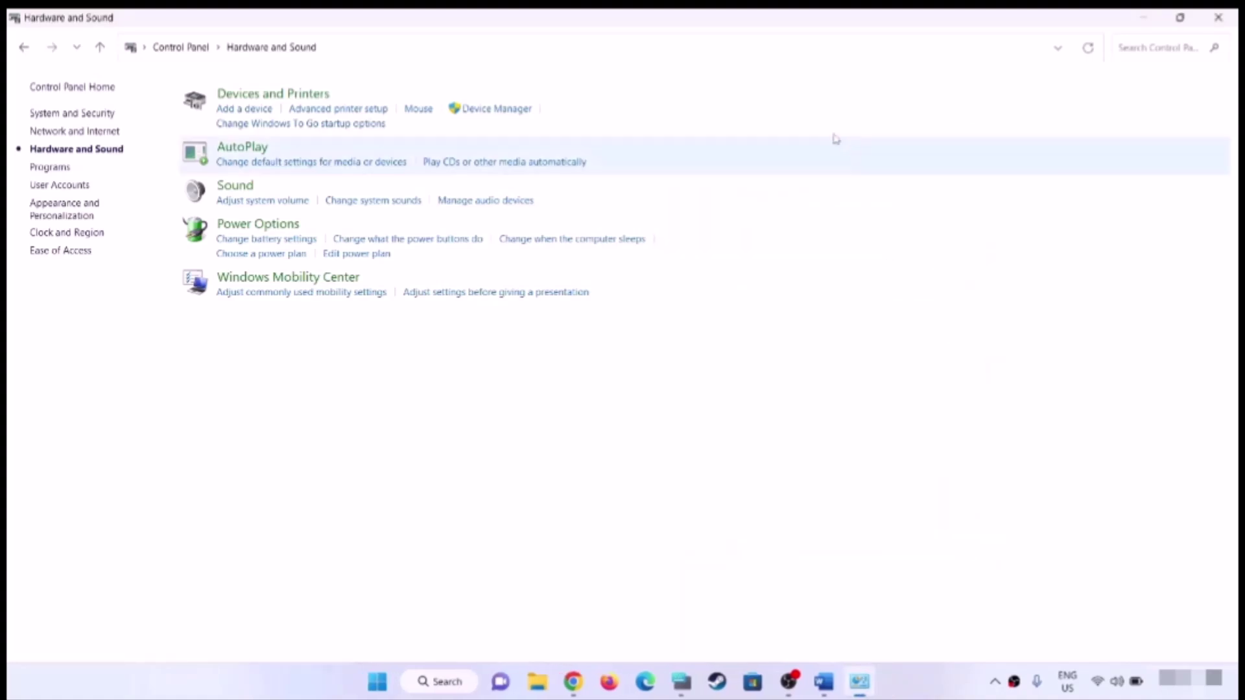
pyautogui.click(1218, 18)
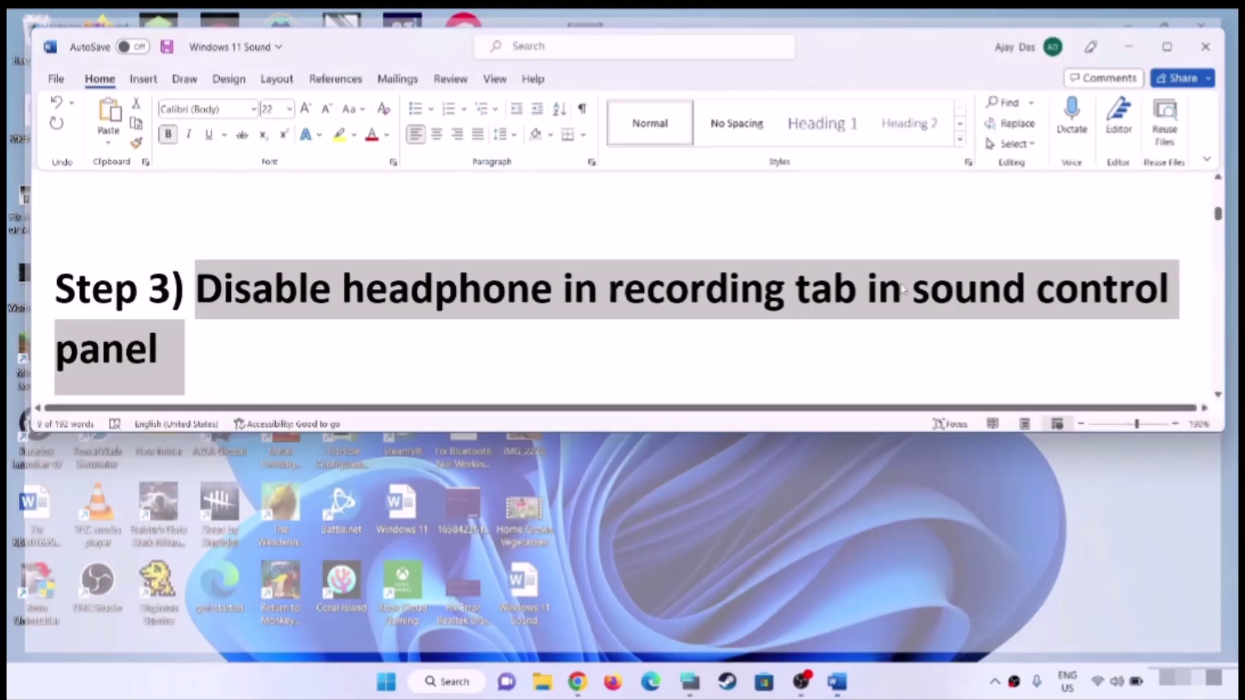
# Highlight the document's Step 4 text about the sound sample rate and copy its words "control panel"
pyautogui.scroll(-5, 526, 349)
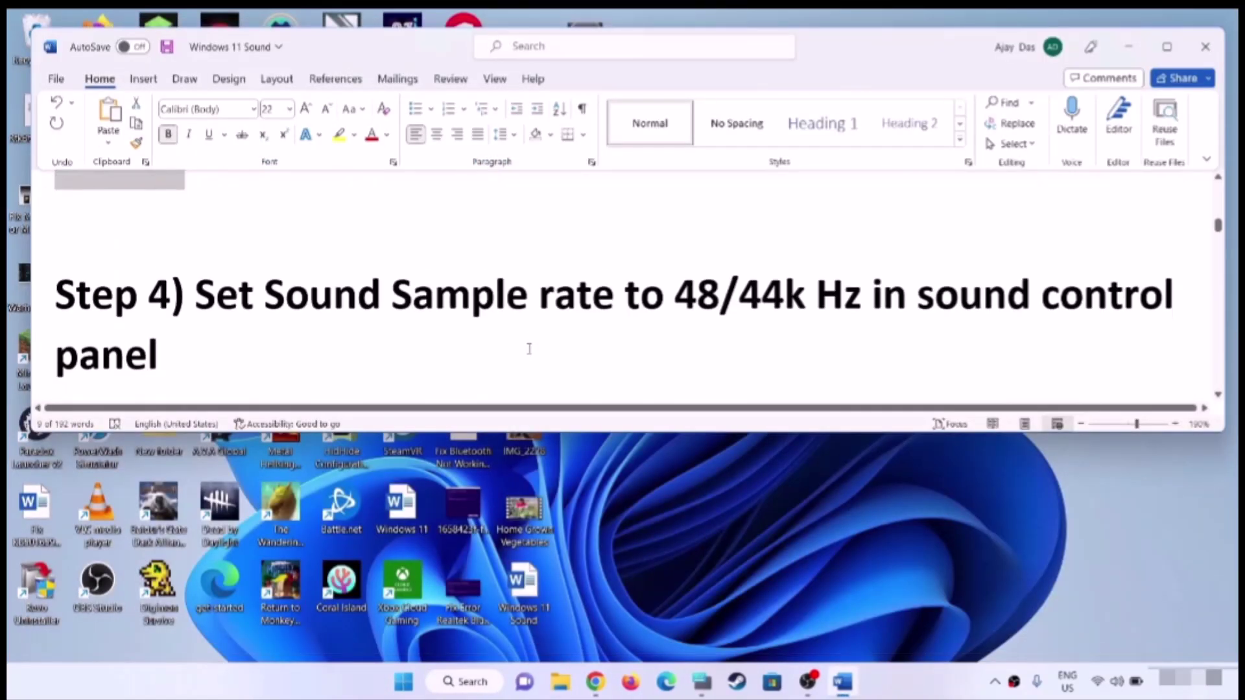
pyautogui.moveTo(194, 274); pyautogui.dragTo(1177, 286)
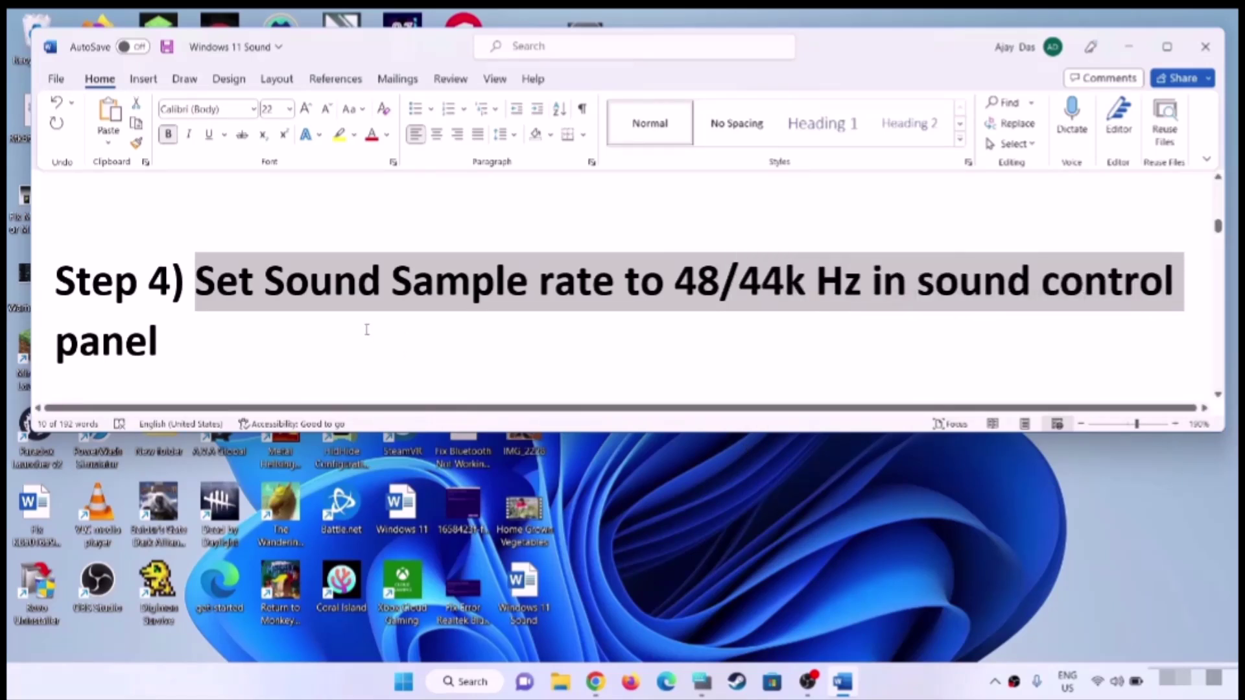
pyautogui.click(201, 358)
pyautogui.moveTo(1081, 316); pyautogui.dragTo(1054, 285)
pyautogui.hotkey('ctrl', 'c')
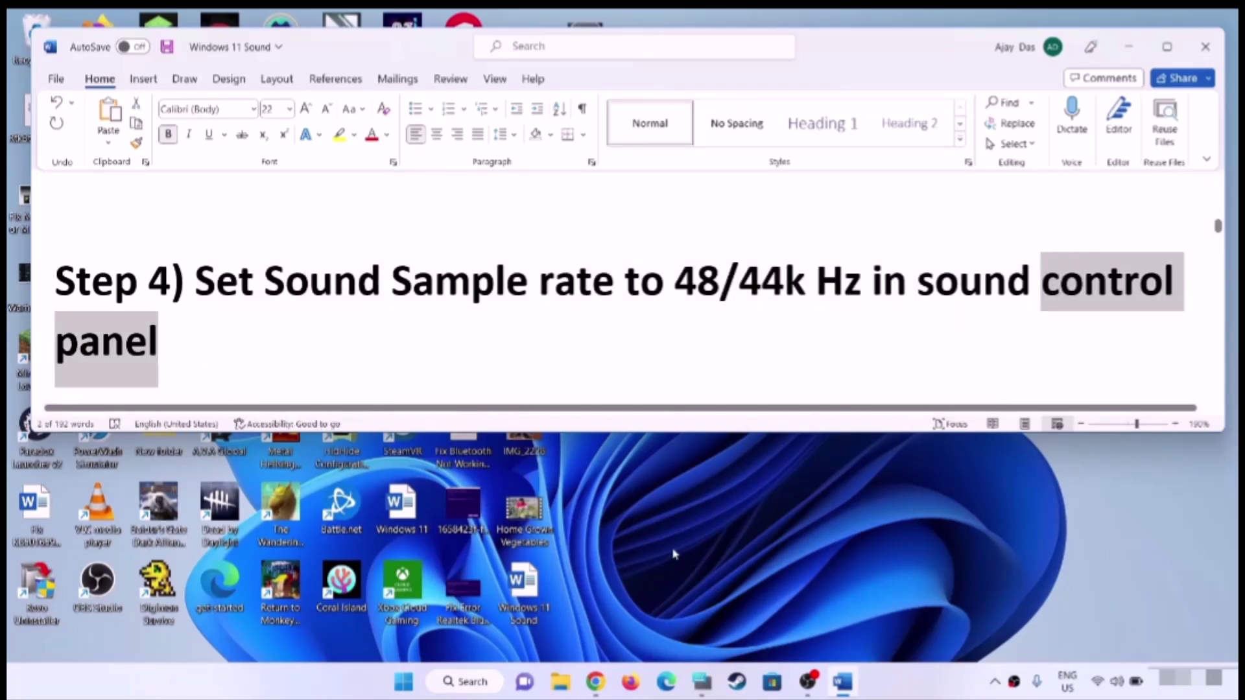
# Find Control Panel with the copied search text and open the Sound dialog under Hardware and Sound, moving it clear of the links
pyautogui.click(404, 682)
pyautogui.hotkey('ctrl', 'v')
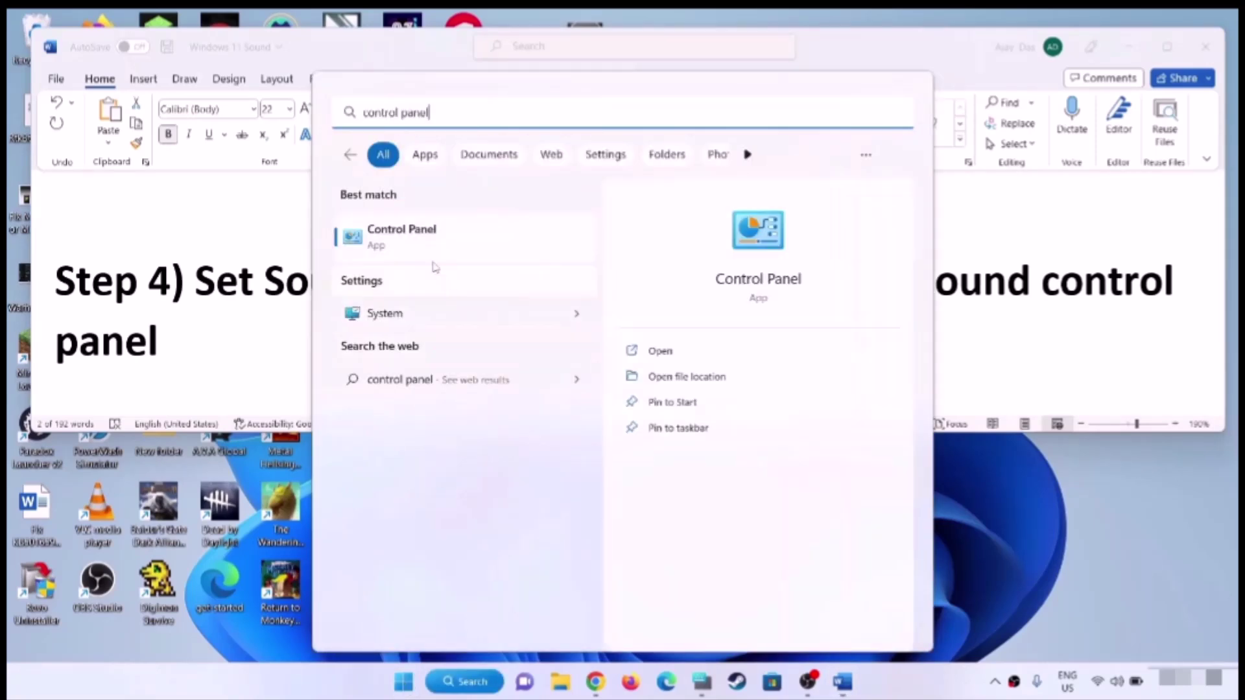
pyautogui.click(426, 242)
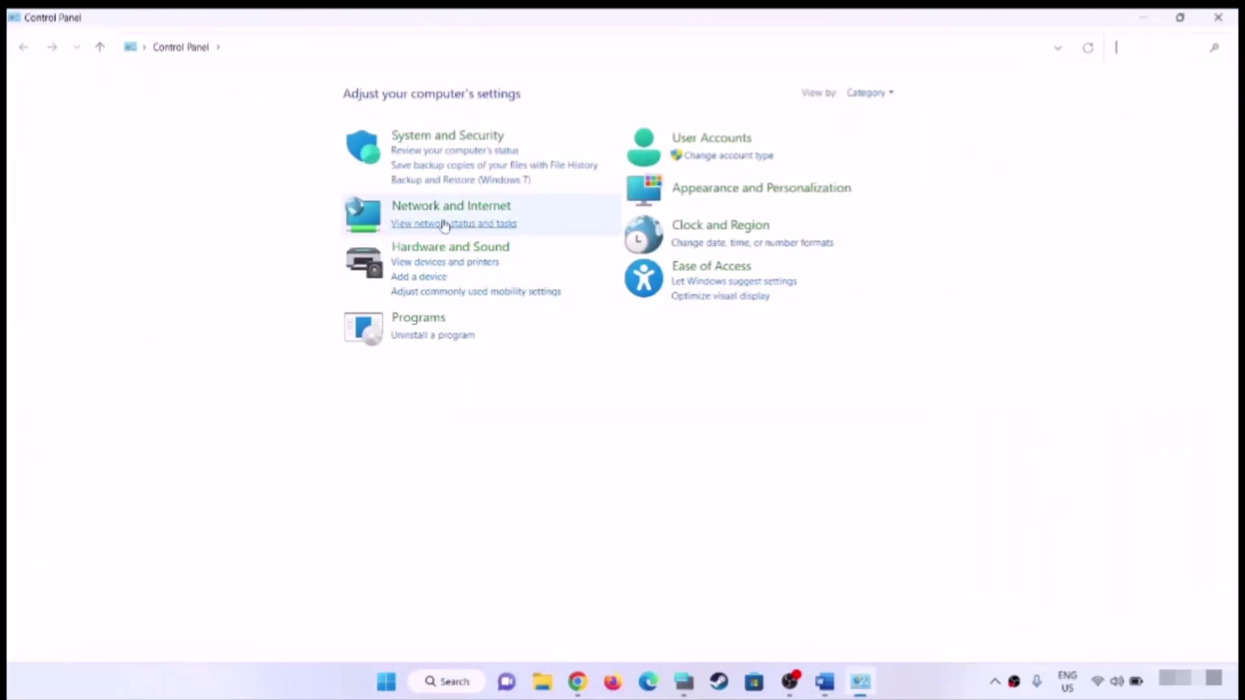
pyautogui.click(435, 250)
pyautogui.click(237, 186)
pyautogui.moveTo(286, 135); pyautogui.dragTo(812, 201)
# Select the Speaker playback device in the Sound dialog and open its properties
pyautogui.click(746, 332)
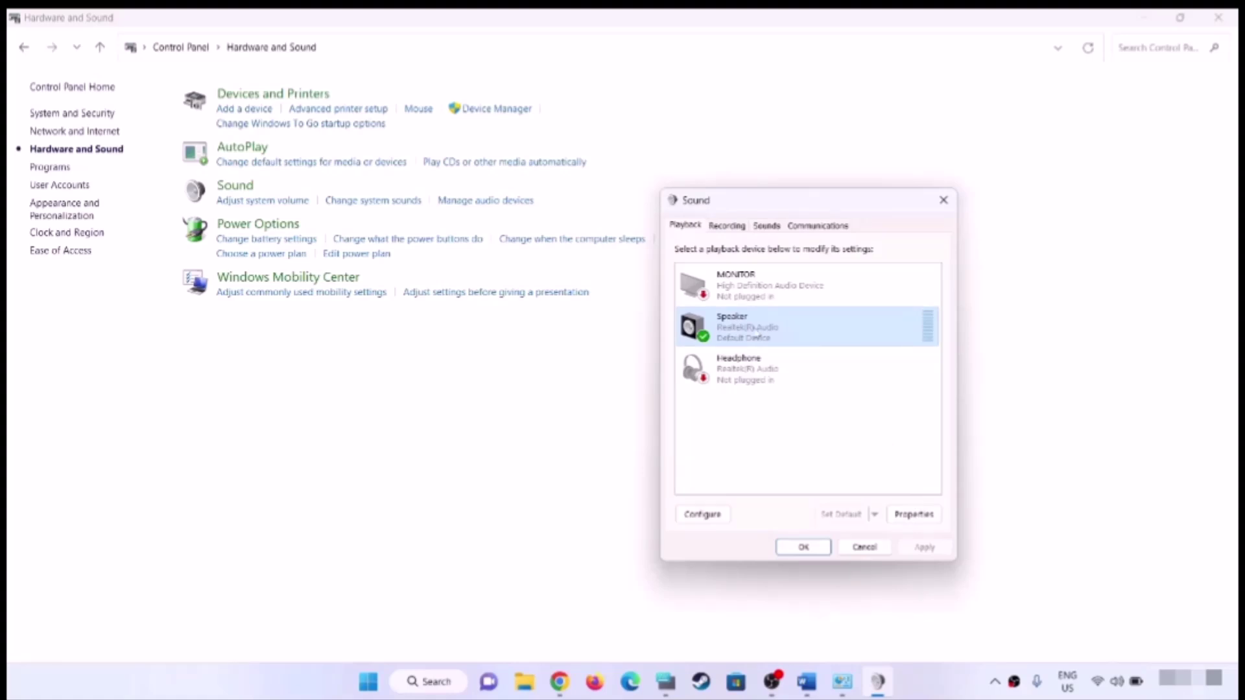
pyautogui.rightClick(755, 328)
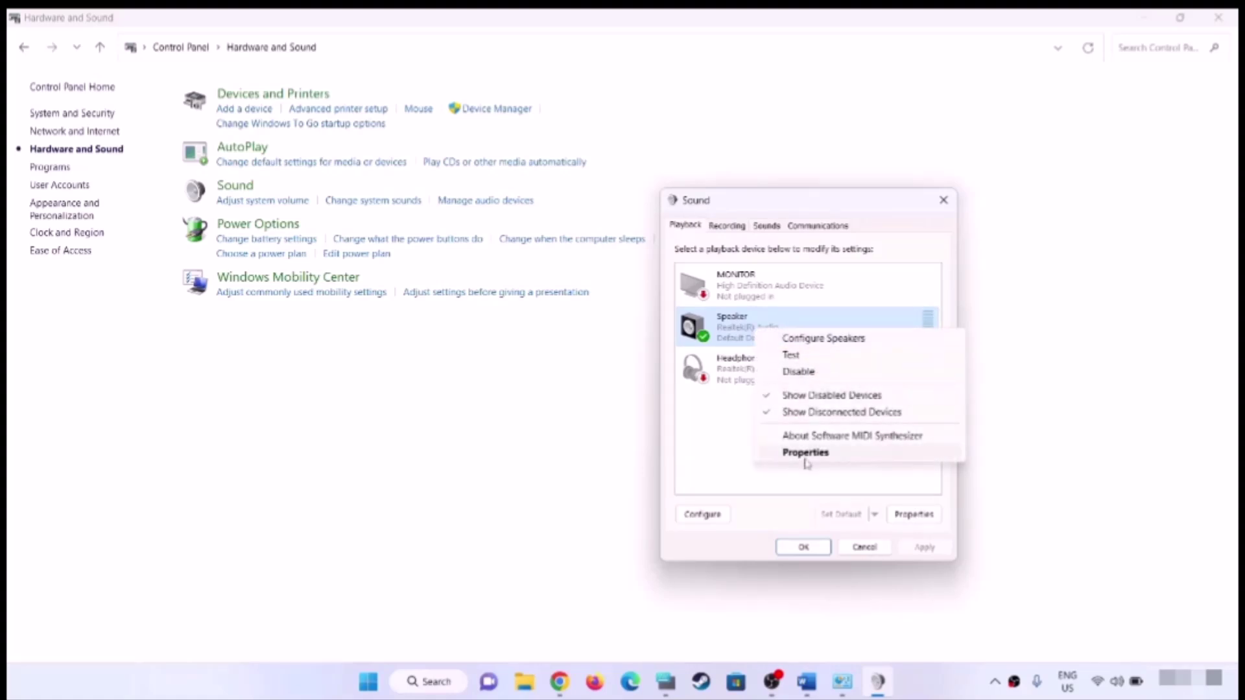
pyautogui.click(744, 325)
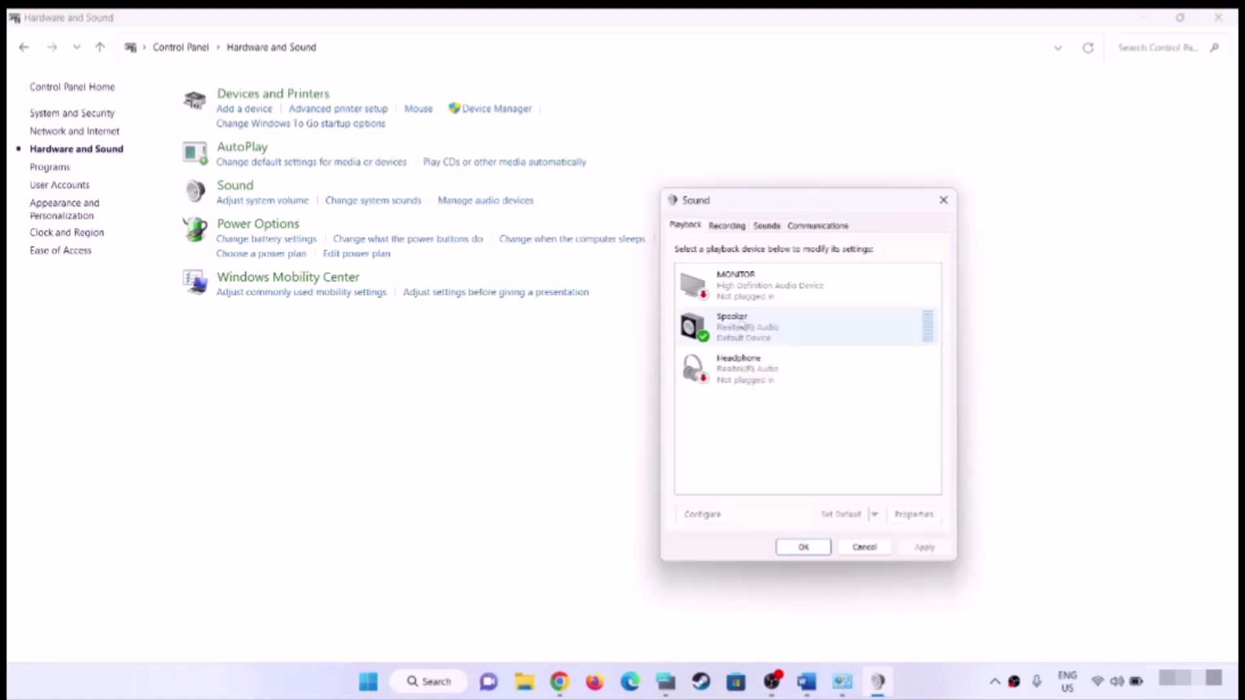
pyautogui.click(915, 516)
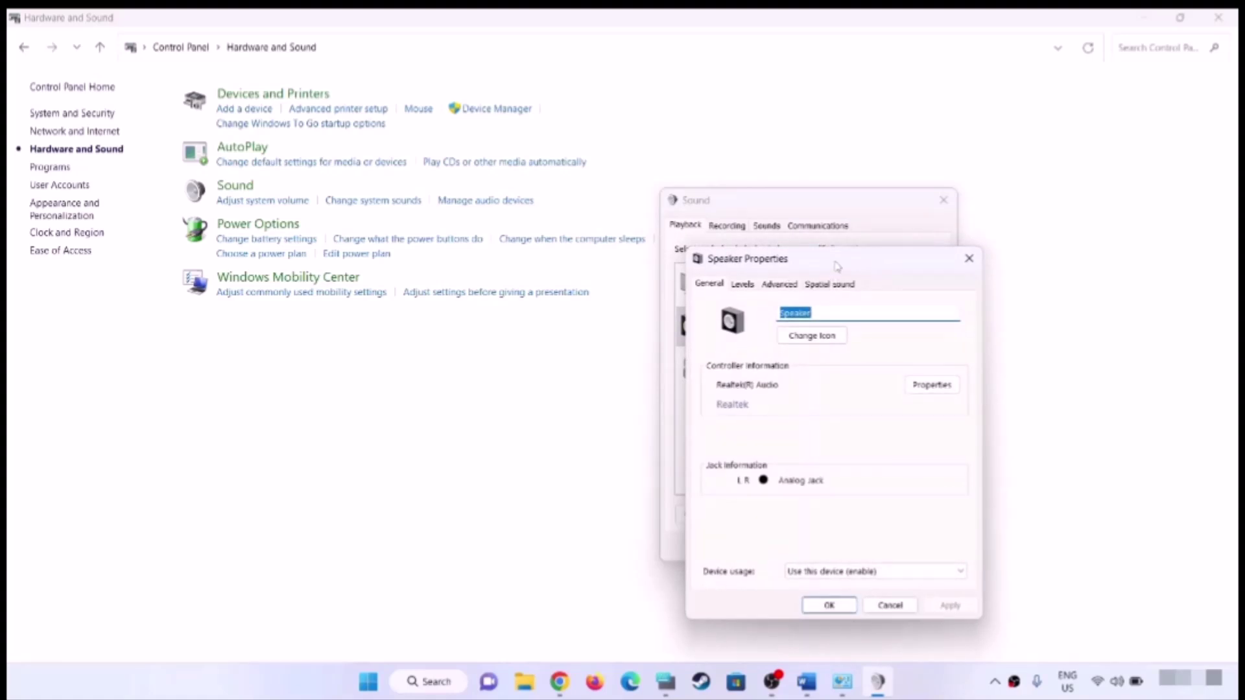
# Review the Speaker's default format choices for sample rate and bit depth, and accept the Speaker Properties and Sound dialogs
pyautogui.moveTo(837, 266); pyautogui.dragTo(782, 175)
pyautogui.click(730, 197)
pyautogui.click(785, 271)
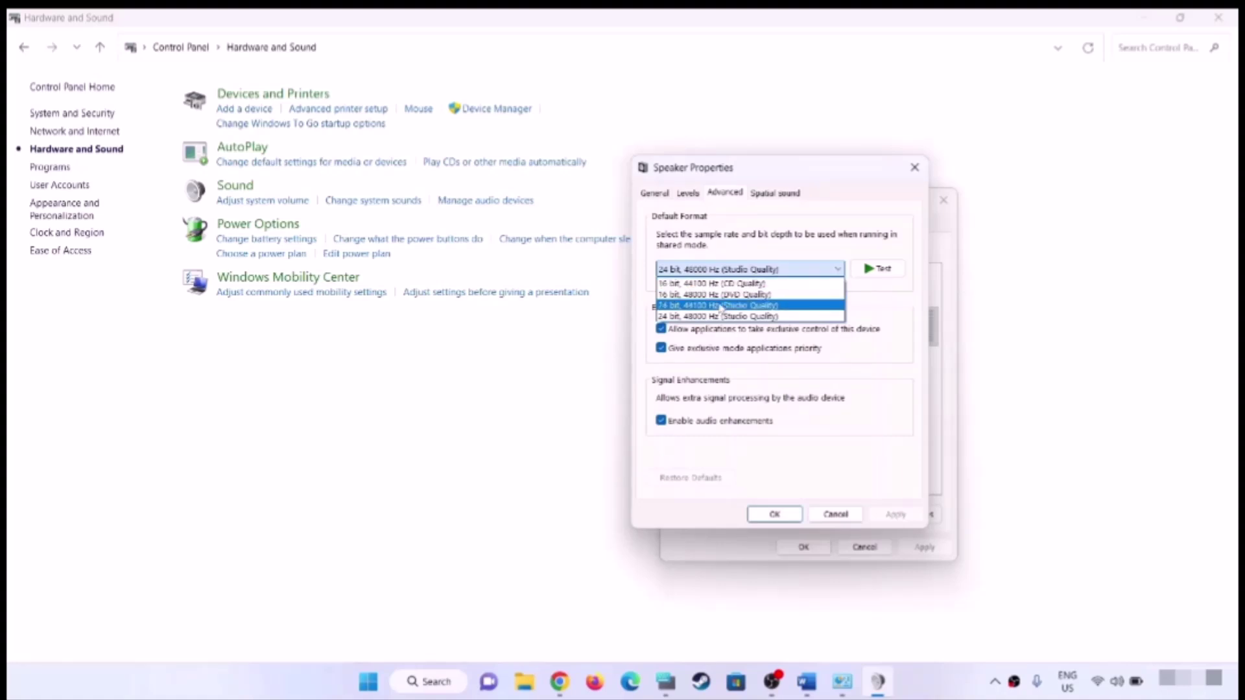
pyautogui.click(876, 301)
pyautogui.click(774, 514)
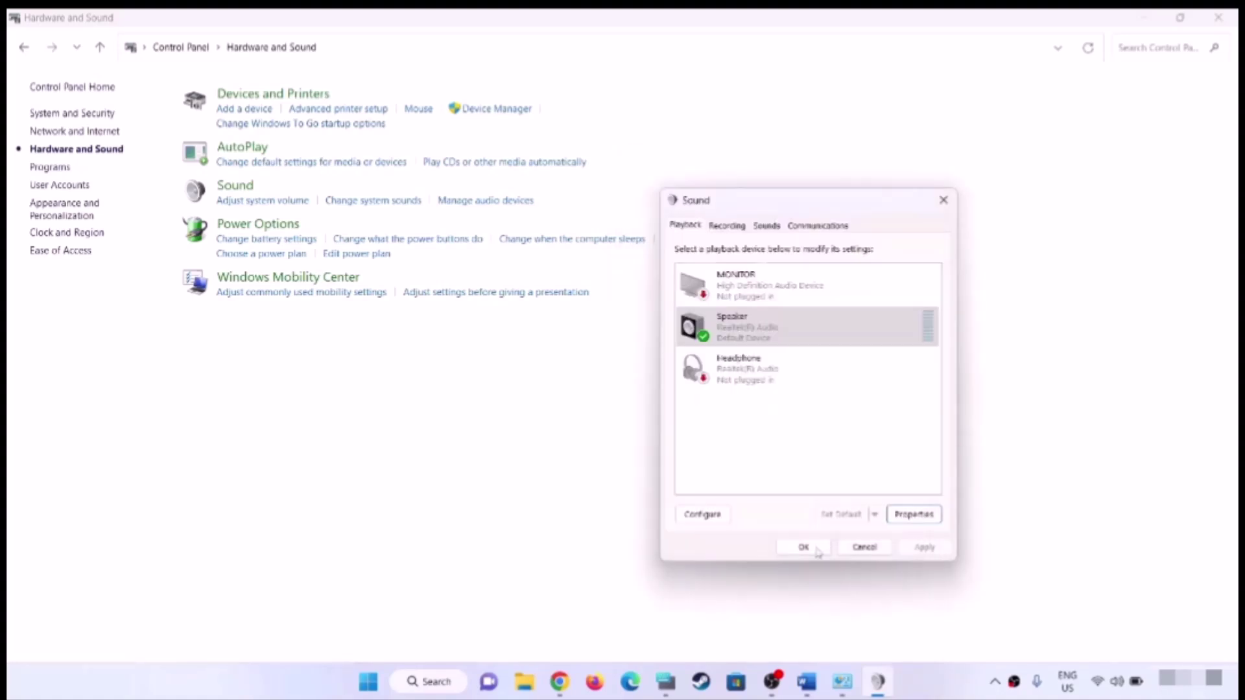
pyautogui.click(803, 547)
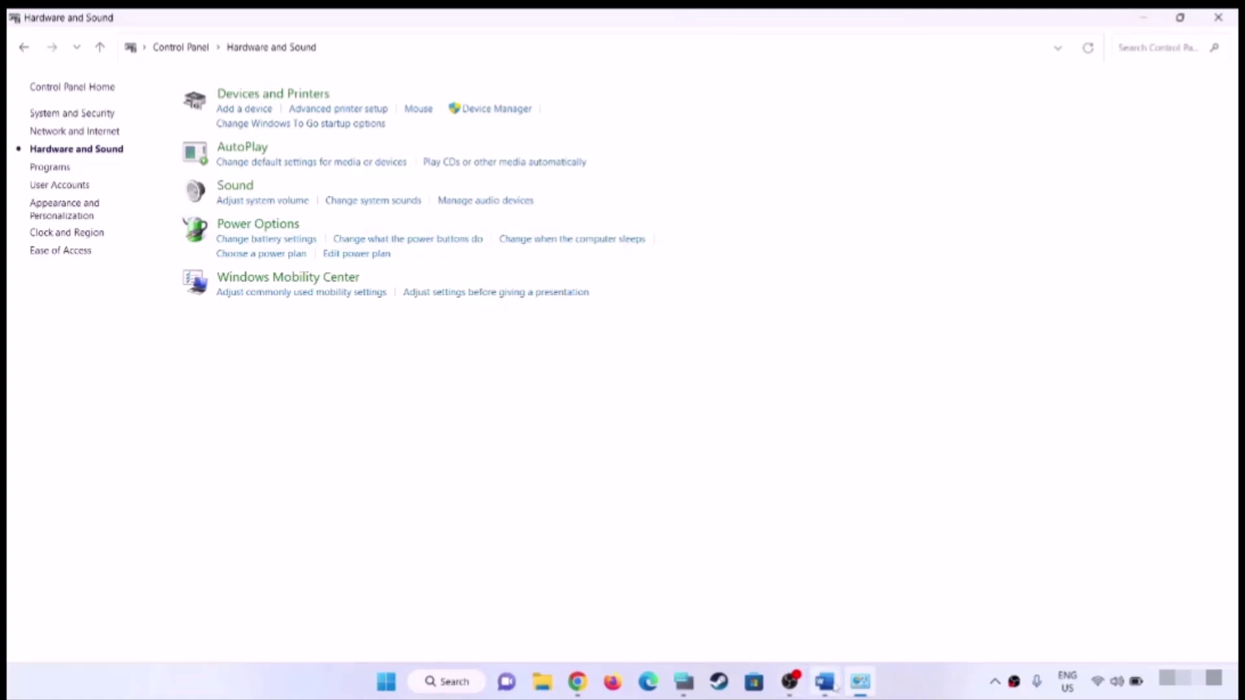
# Switch to the Word document and highlight its Step 5 text about disconnecting the controller and USB Dongles
pyautogui.click(823, 681)
pyautogui.scroll(-2, 585, 292)
pyautogui.scroll(-2, 585, 293)
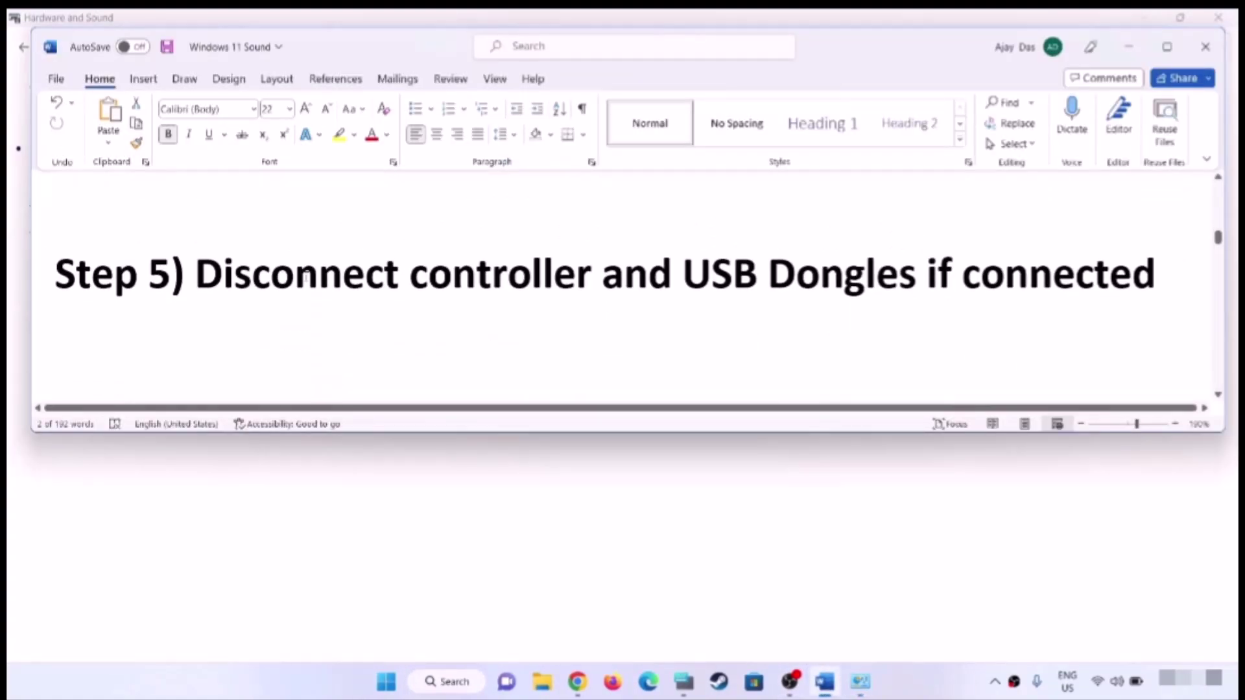
pyautogui.moveTo(214, 271); pyautogui.dragTo(513, 291)
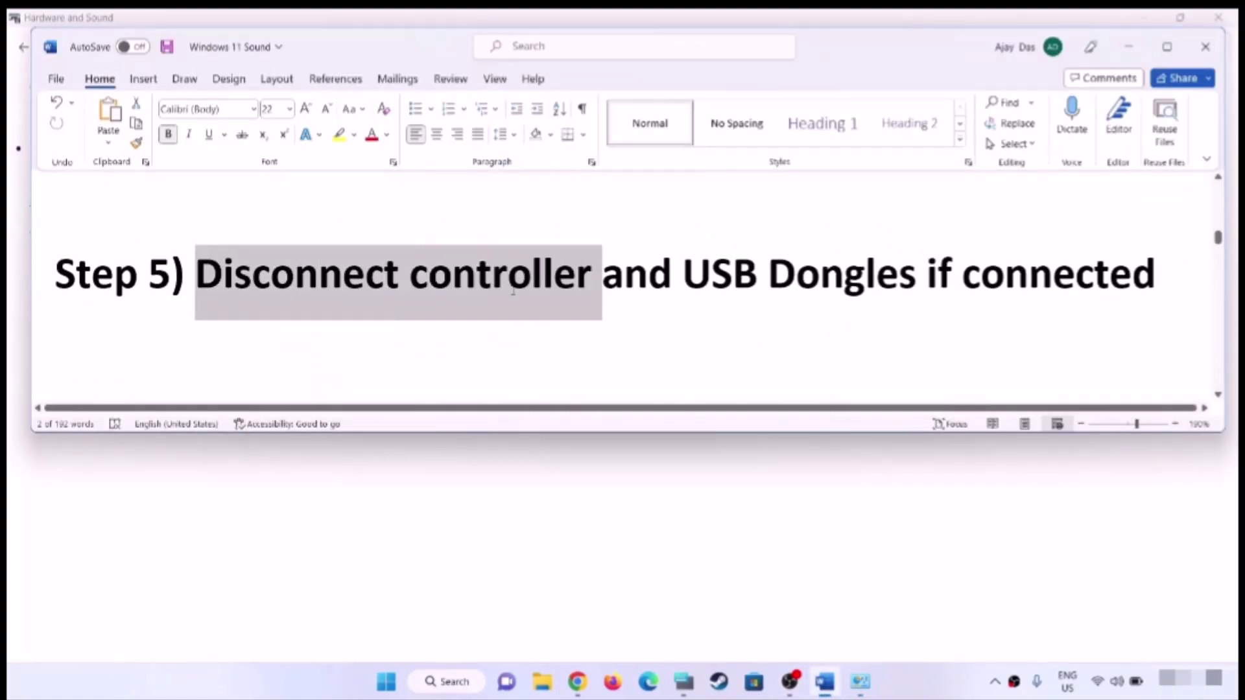
pyautogui.click(488, 334)
pyautogui.moveTo(220, 272); pyautogui.dragTo(587, 286)
pyautogui.click(718, 313)
pyautogui.moveTo(684, 278); pyautogui.dragTo(926, 284)
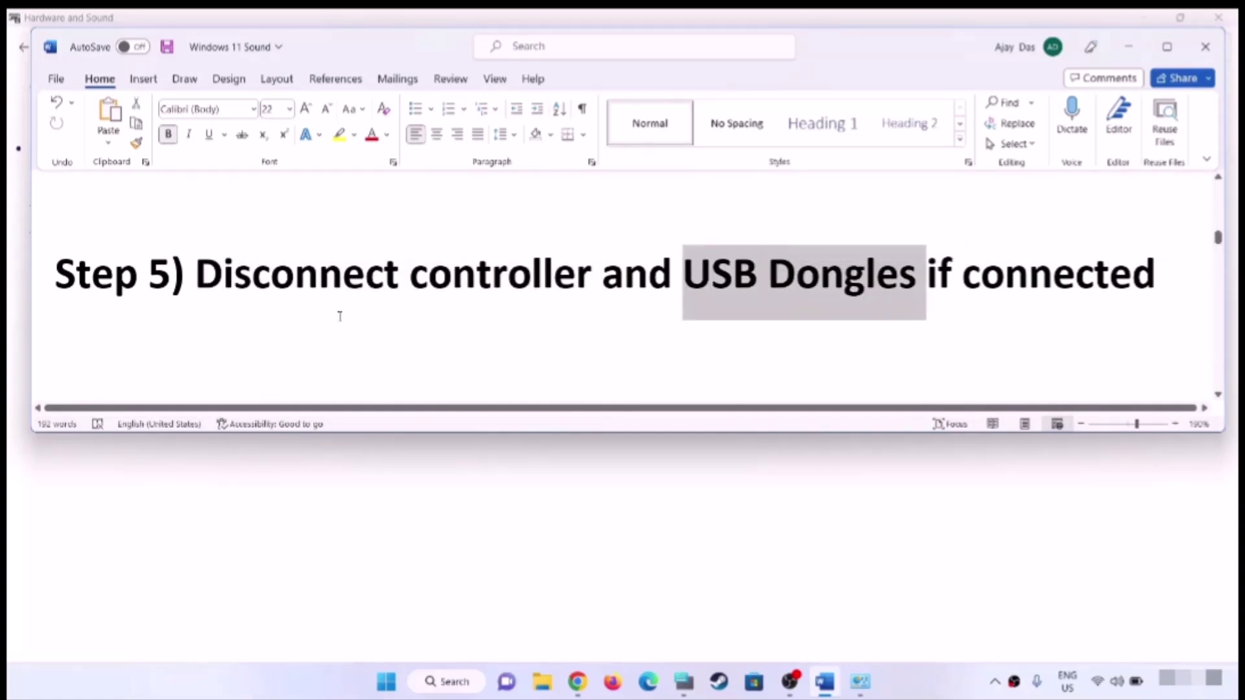
pyautogui.moveTo(196, 276); pyautogui.dragTo(1117, 299)
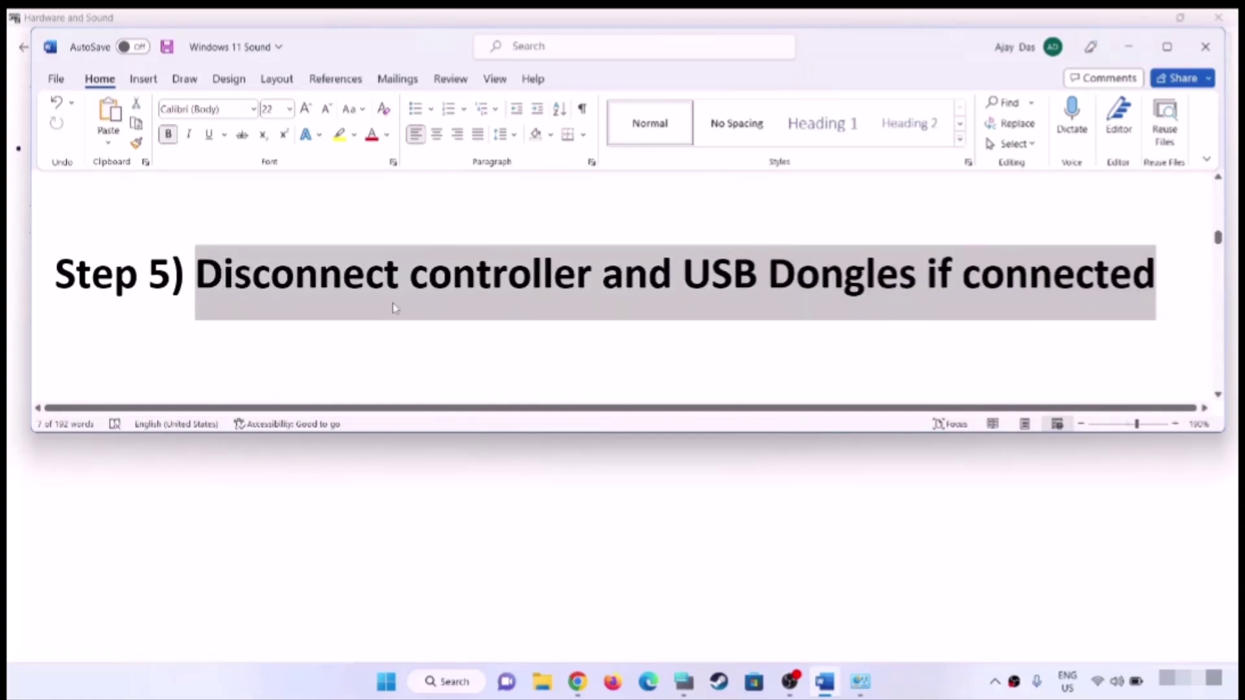
# Highlight the document's Step 6 text "Turn off Spatial Sound"
pyautogui.click(338, 295)
pyautogui.scroll(-2, 447, 324)
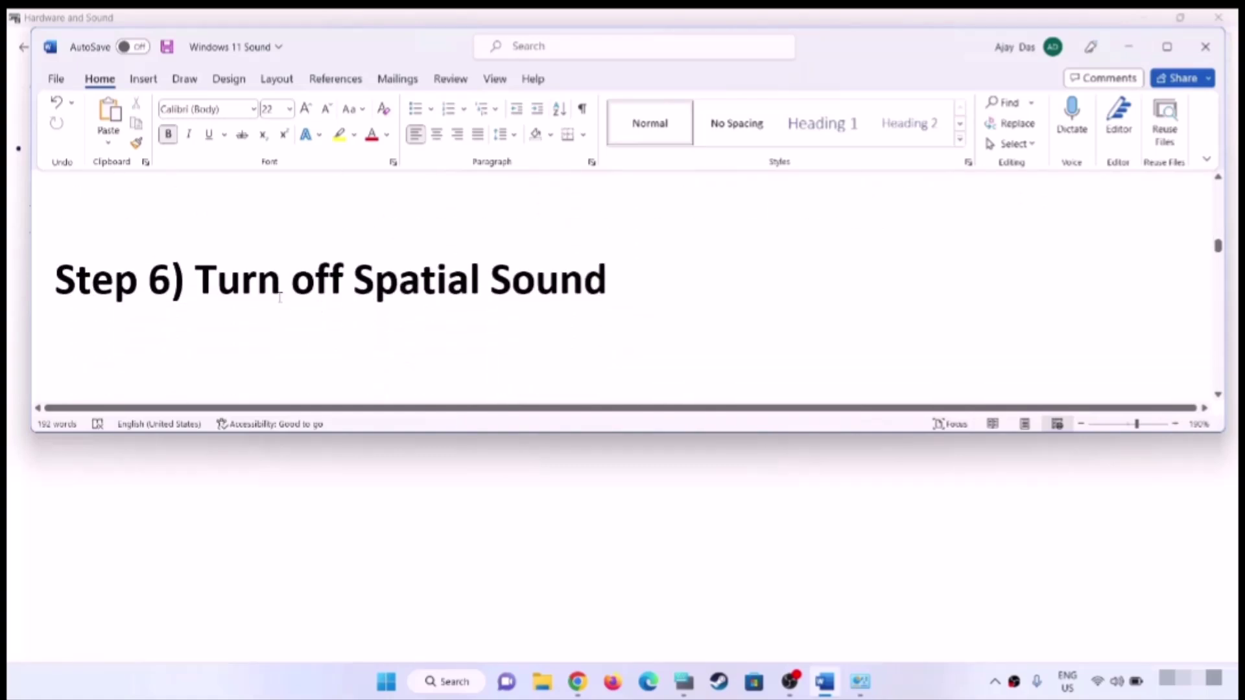
pyautogui.moveTo(196, 278); pyautogui.dragTo(606, 289)
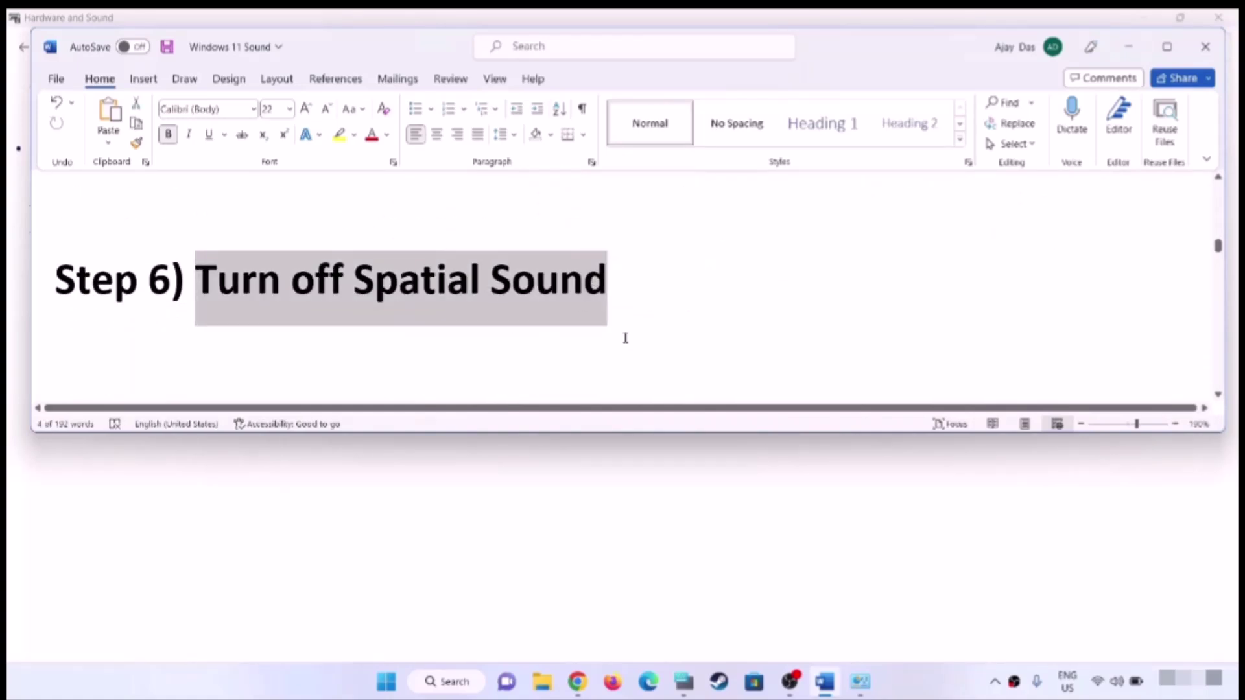
# Search Windows for "control panel" and open the Speaker's properties from the Sound dialog under Hardware and Sound
pyautogui.click(384, 682)
pyautogui.write('control panel')
pyautogui.click(418, 236)
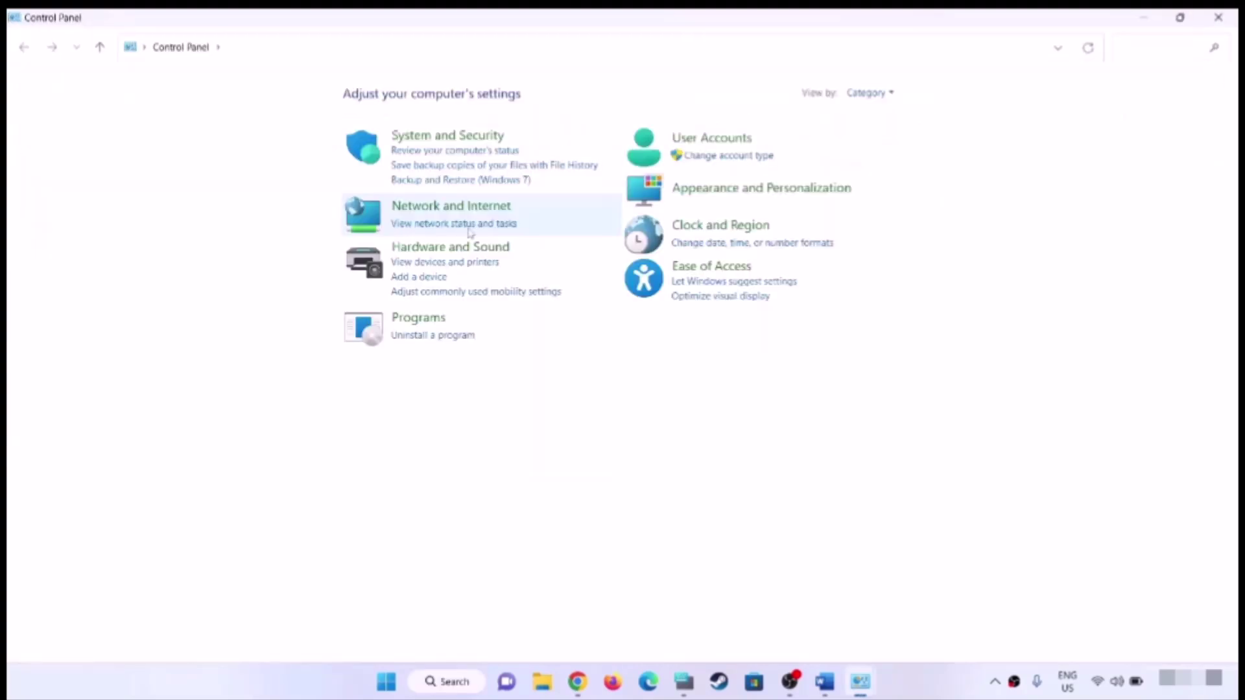
pyautogui.click(428, 252)
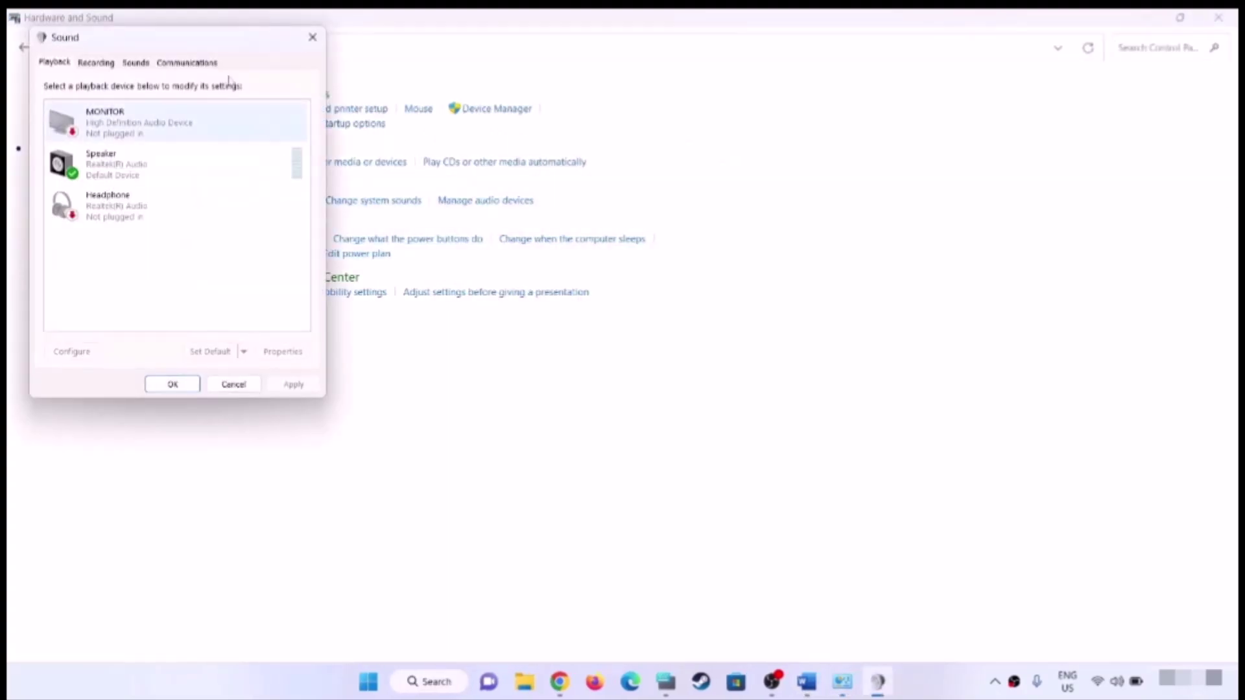
pyautogui.click(566, 273)
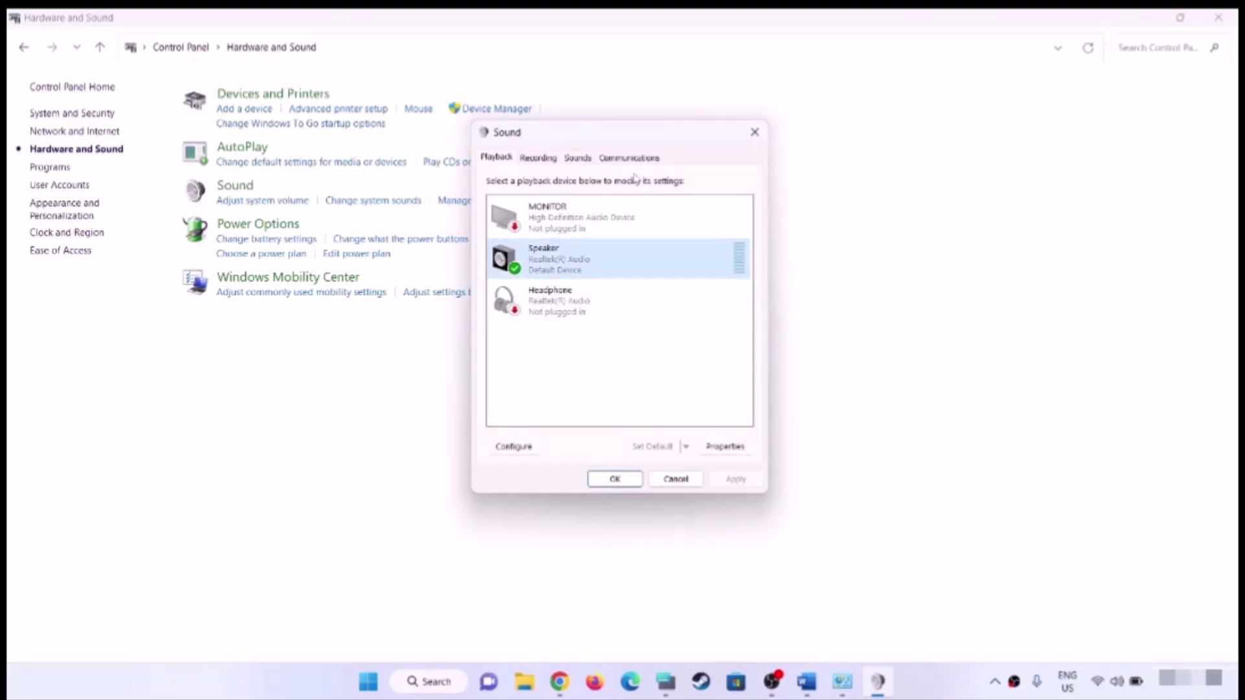
pyautogui.click(727, 448)
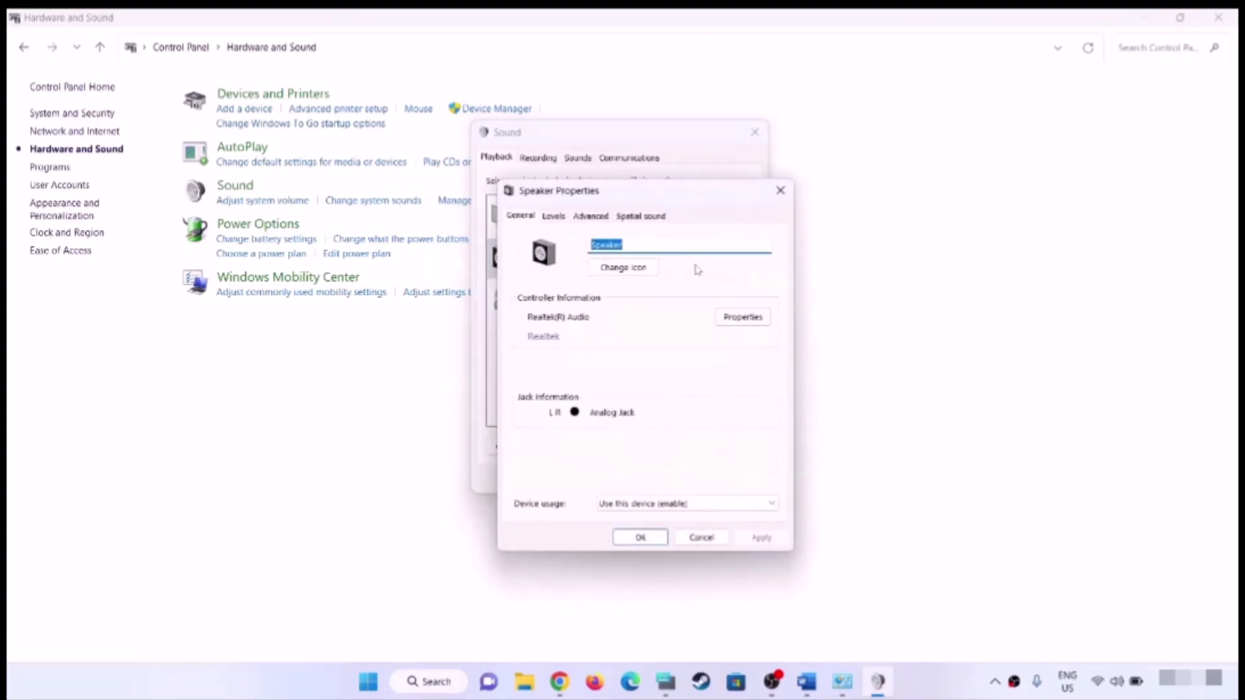
# Set the Speaker's spatial sound format to Off, apply it and accept the Speaker Properties and Sound dialogs
pyautogui.click(632, 217)
pyautogui.click(574, 292)
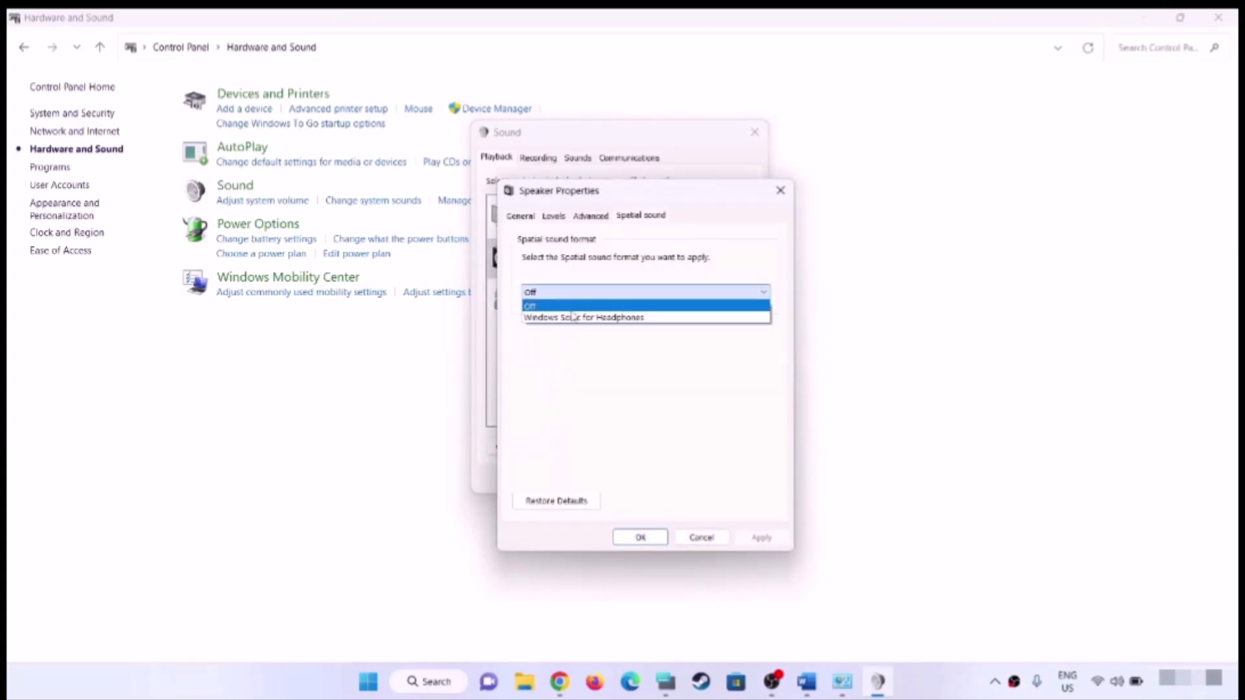
pyautogui.click(538, 309)
pyautogui.click(762, 538)
pyautogui.click(640, 538)
pyautogui.click(638, 477)
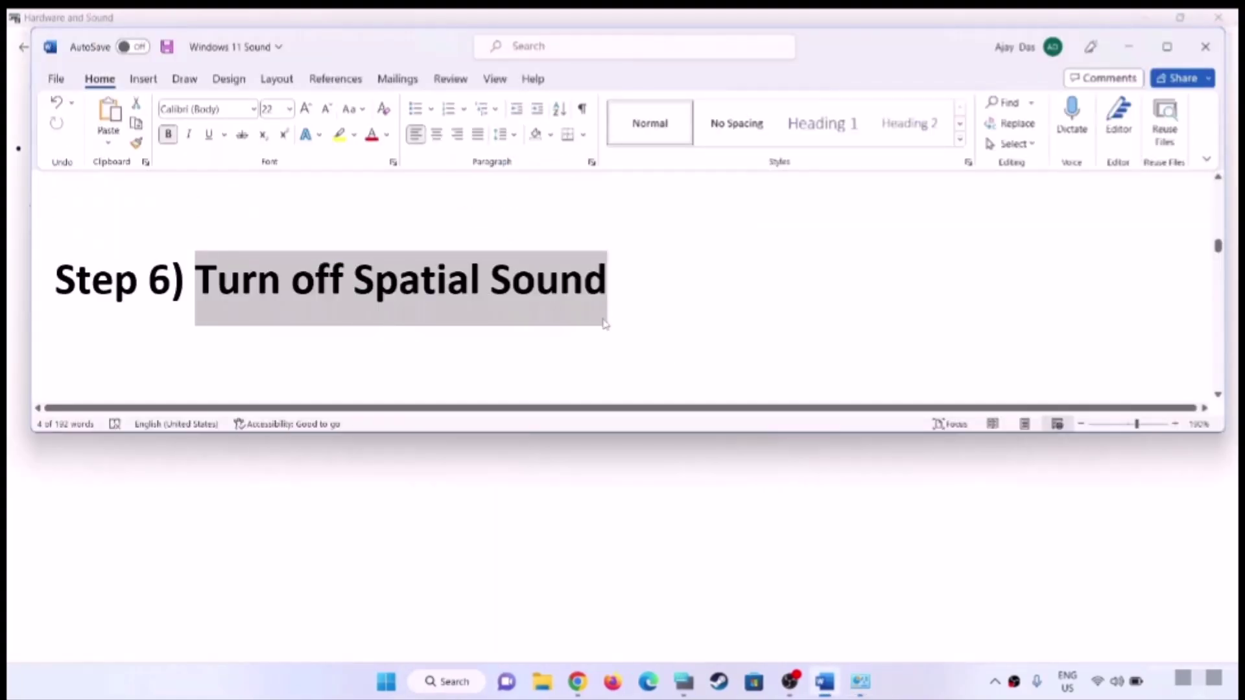
# Highlight the document's Step 7 words about the Oculus/voicemeeter Audio Device under both recording and playback in sound control panel
pyautogui.scroll(-4, 604, 324)
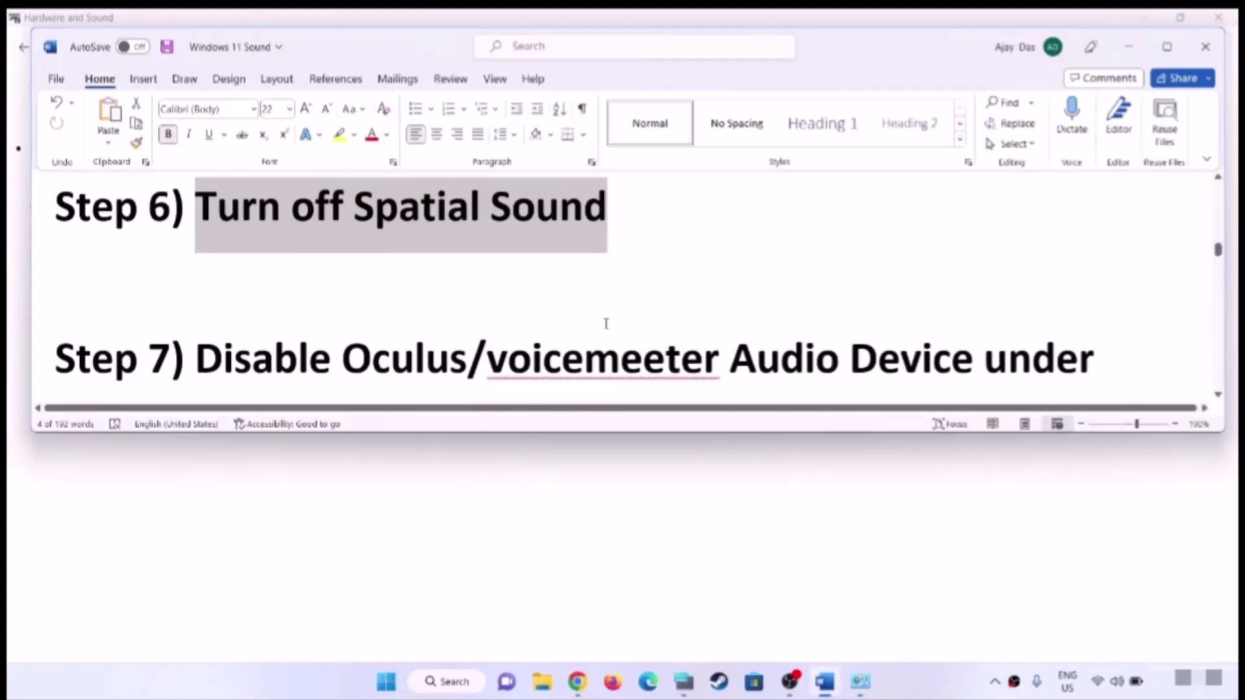
pyautogui.moveTo(343, 214); pyautogui.dragTo(728, 217)
pyautogui.moveTo(732, 218); pyautogui.dragTo(978, 276)
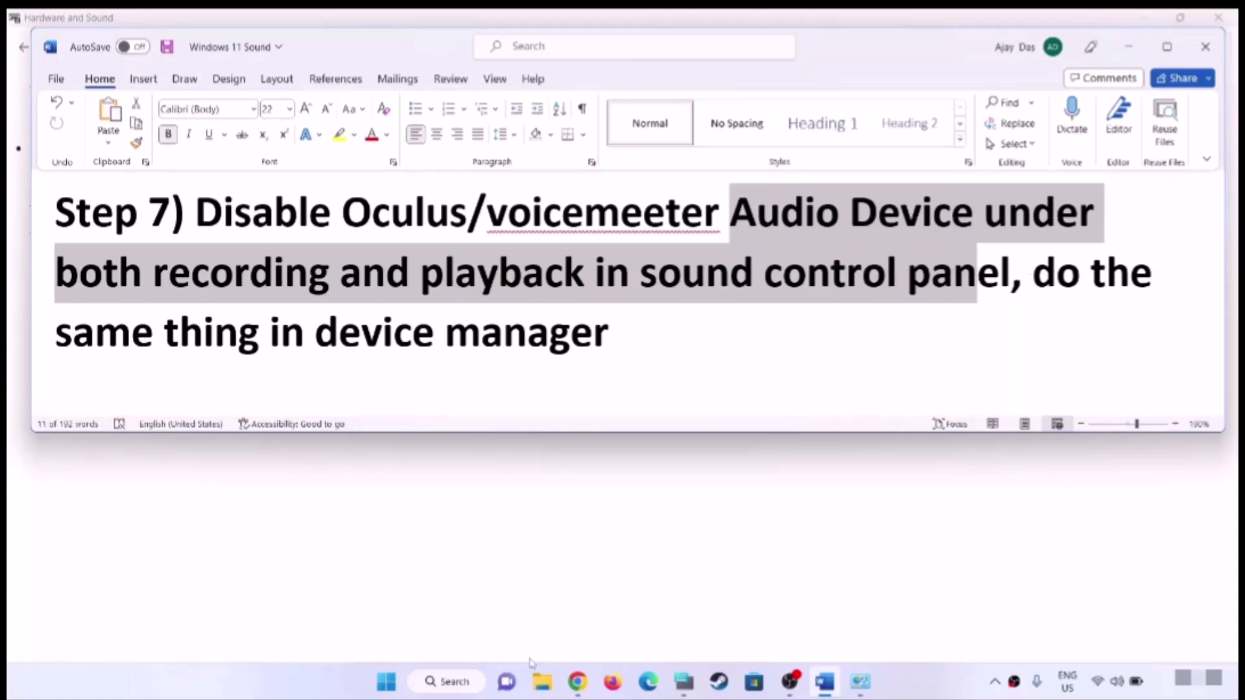
# Reopen the Sound dialog from Control Panel and inspect the MONITOR and Headphone playback devices, including the options for disabling MONITOR
pyautogui.click(861, 681)
pyautogui.click(235, 186)
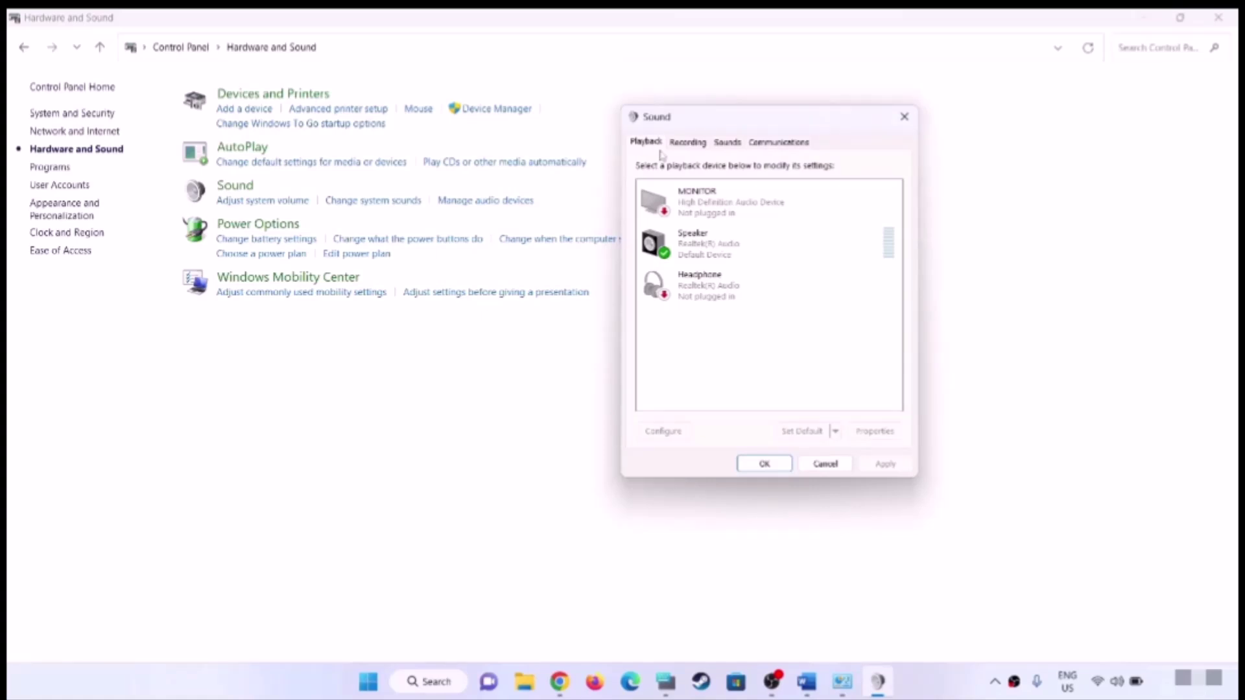
pyautogui.click(713, 206)
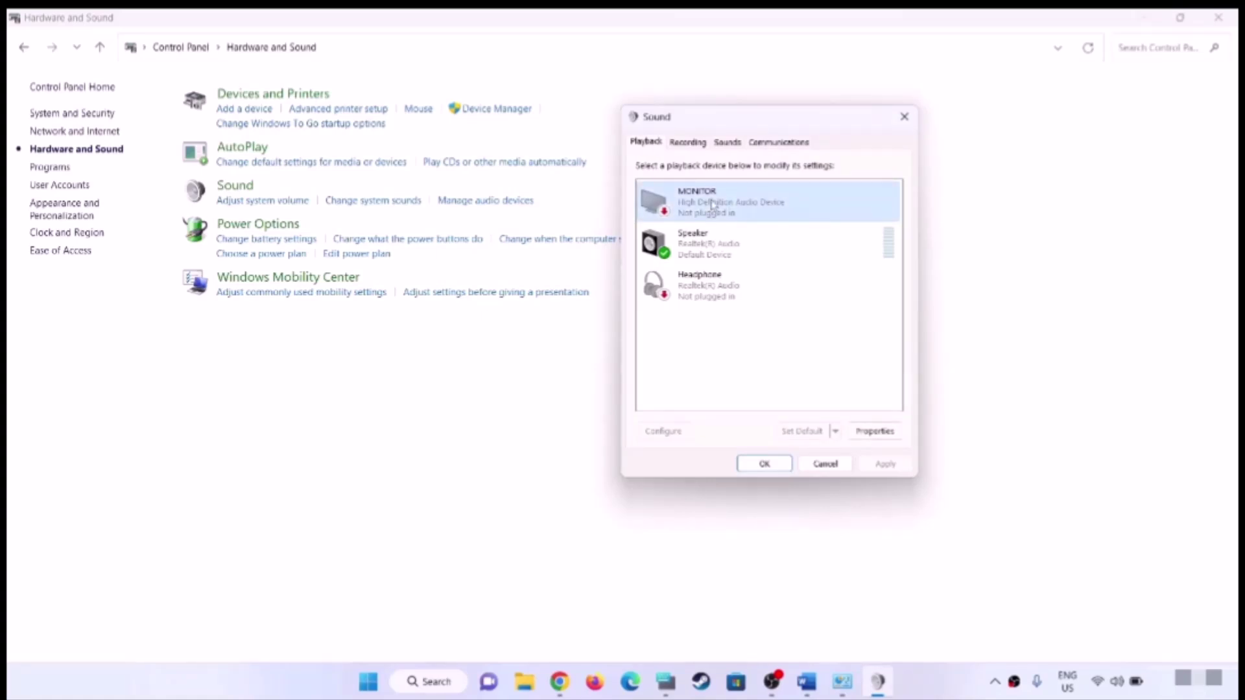
pyautogui.click(743, 302)
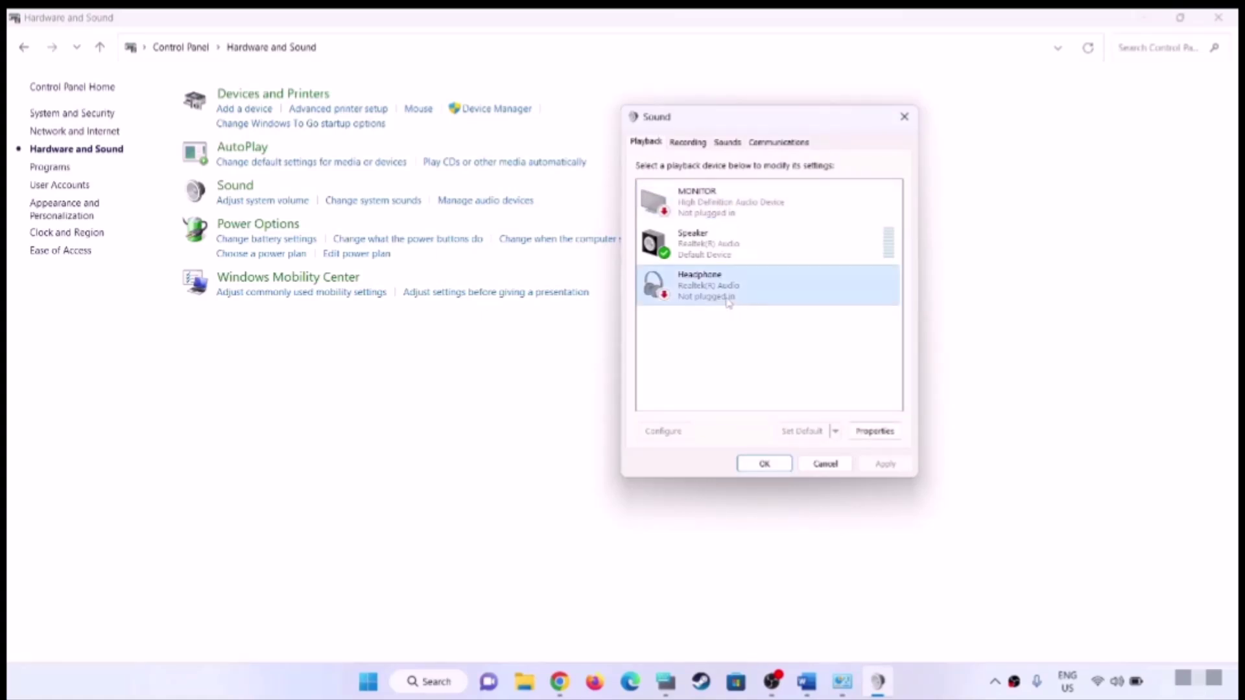
pyautogui.click(707, 199)
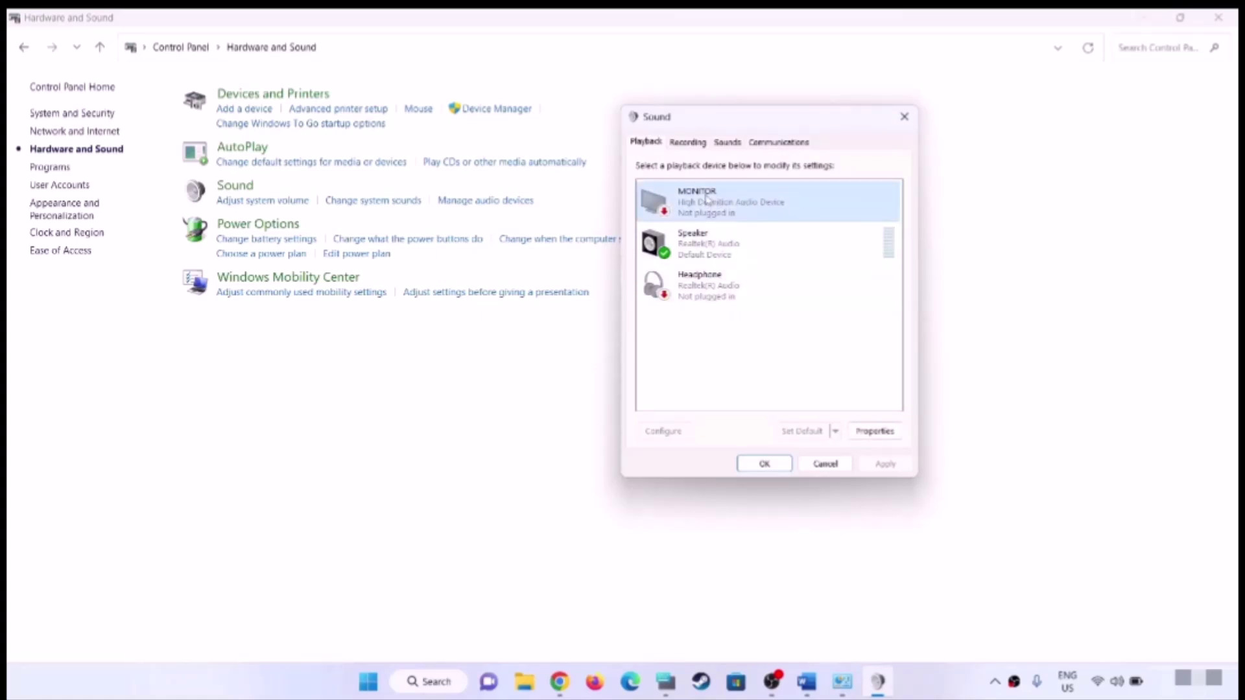
pyautogui.rightClick(733, 212)
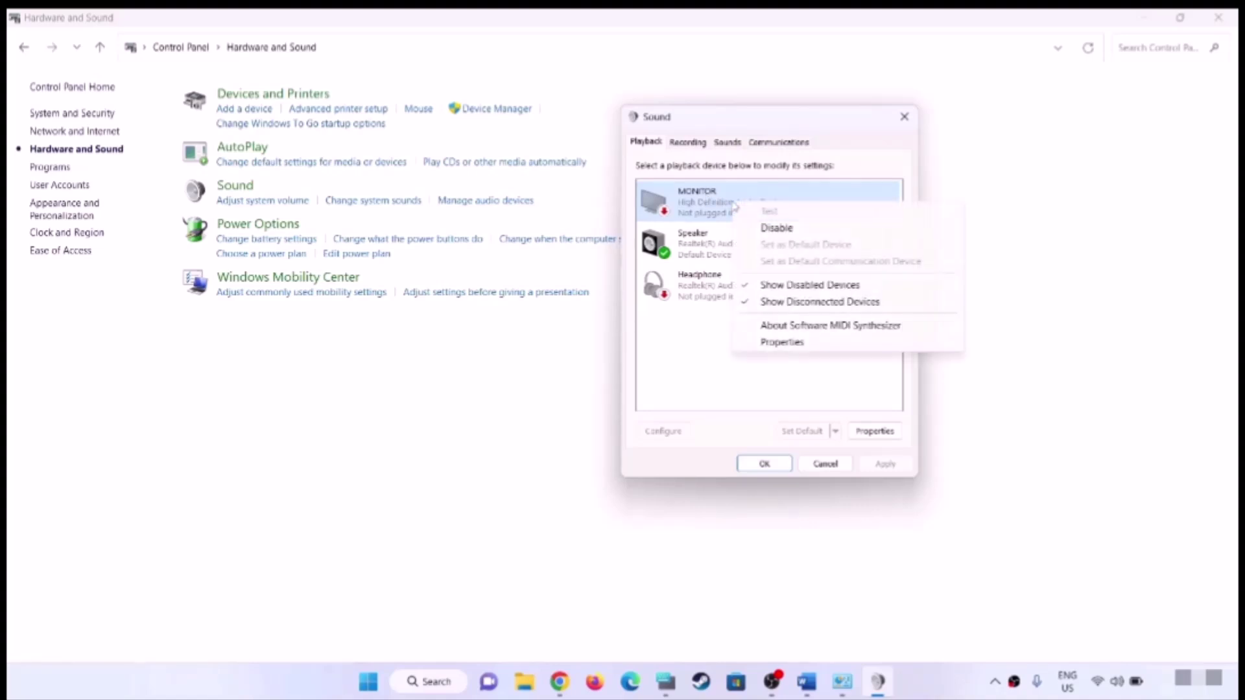
pyautogui.click(700, 304)
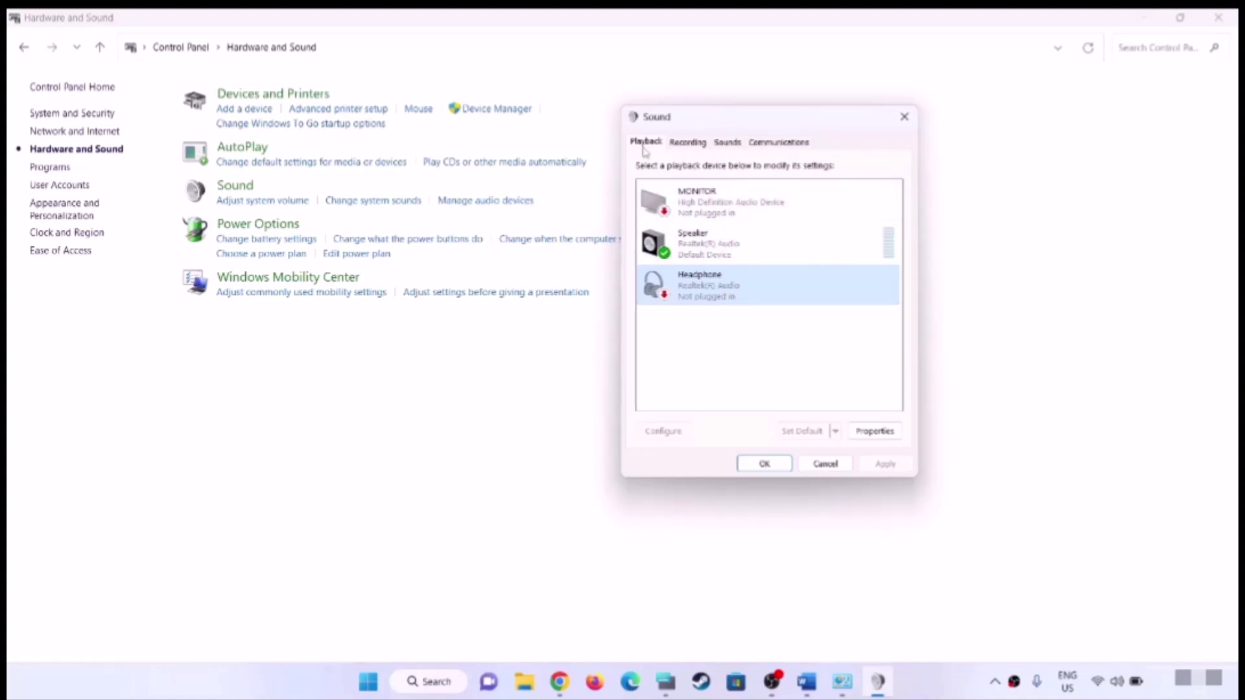
# Check the recording devices and the Headset Microphone's options, and accept the Sound dialog
pyautogui.click(686, 143)
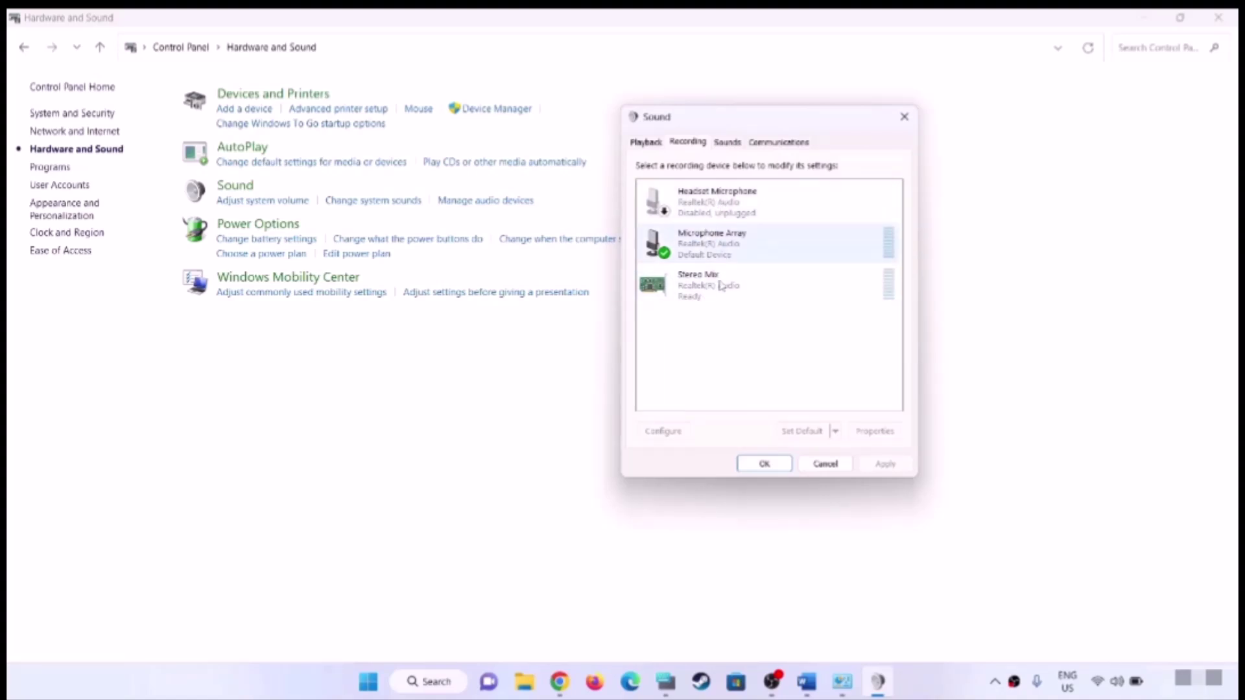
pyautogui.rightClick(720, 214)
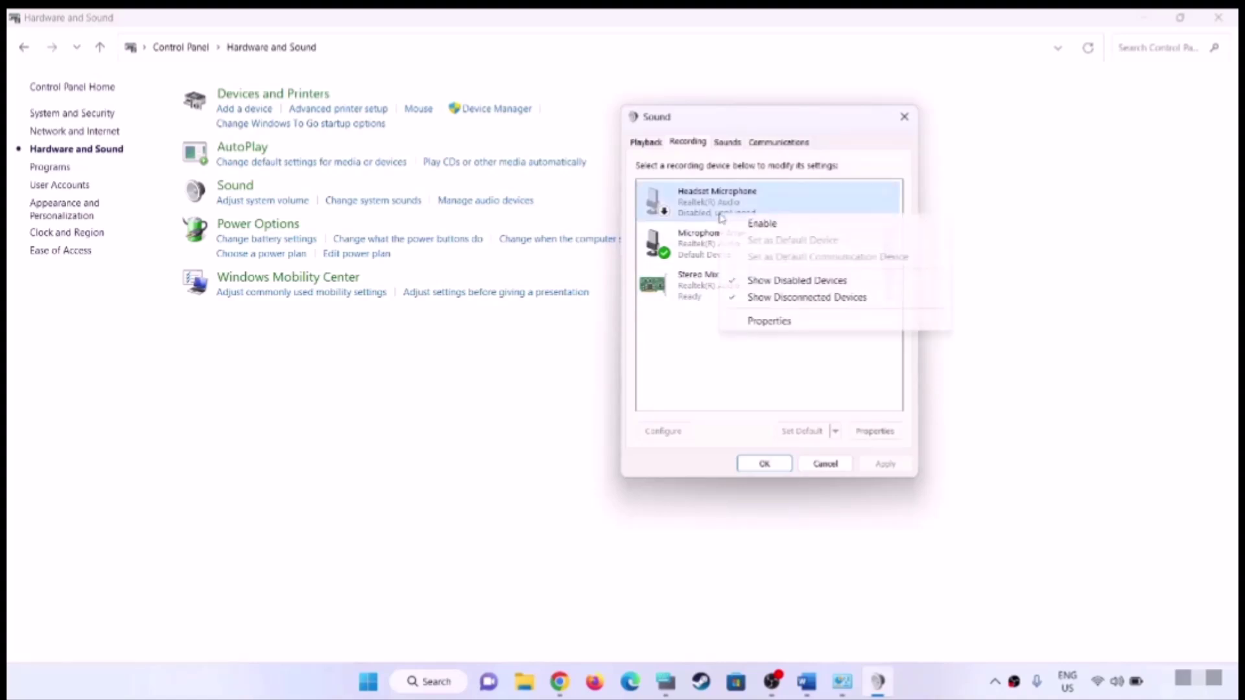
pyautogui.click(705, 201)
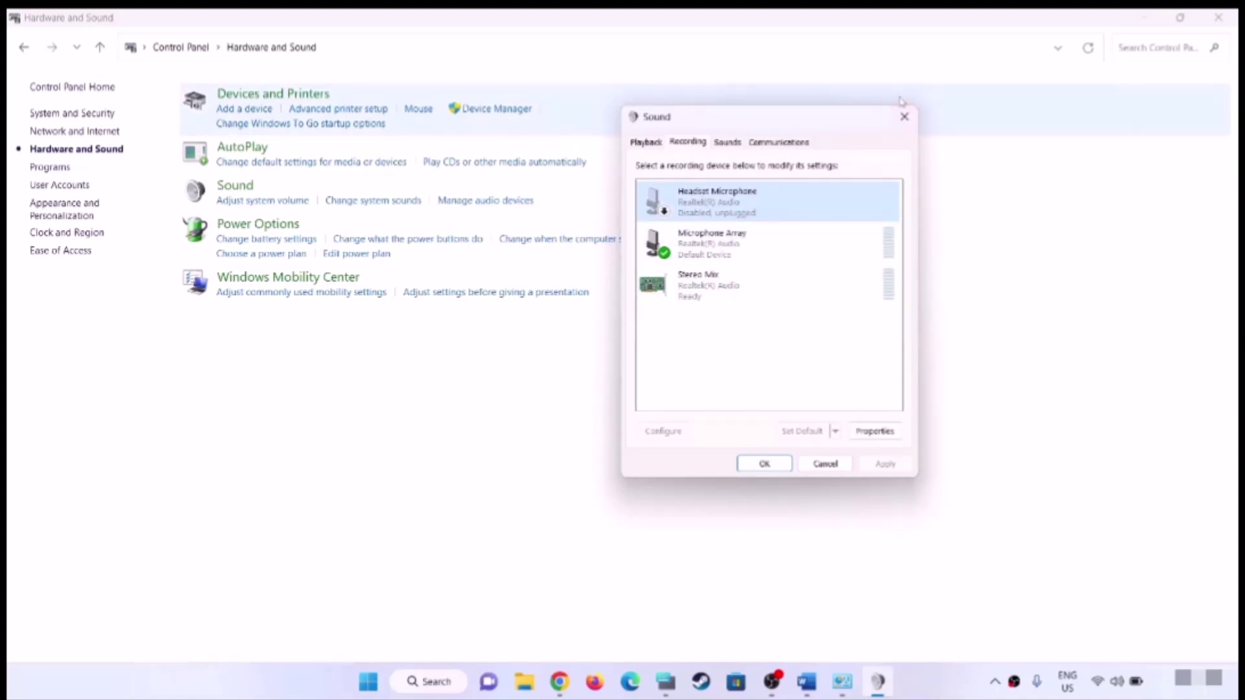
pyautogui.click(766, 463)
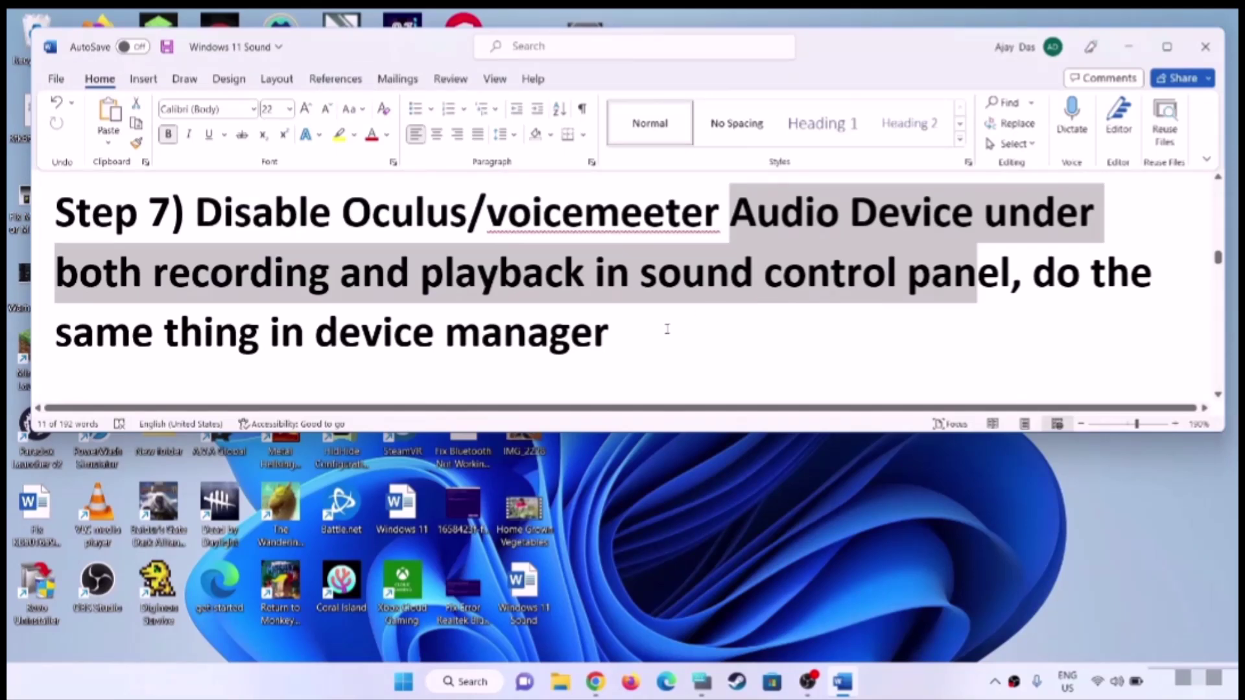
# Highlight the document's words "do the same thing in device manager" and open Device Manager, moving its window toward the screen's centre
pyautogui.moveTo(1033, 273); pyautogui.dragTo(1100, 319)
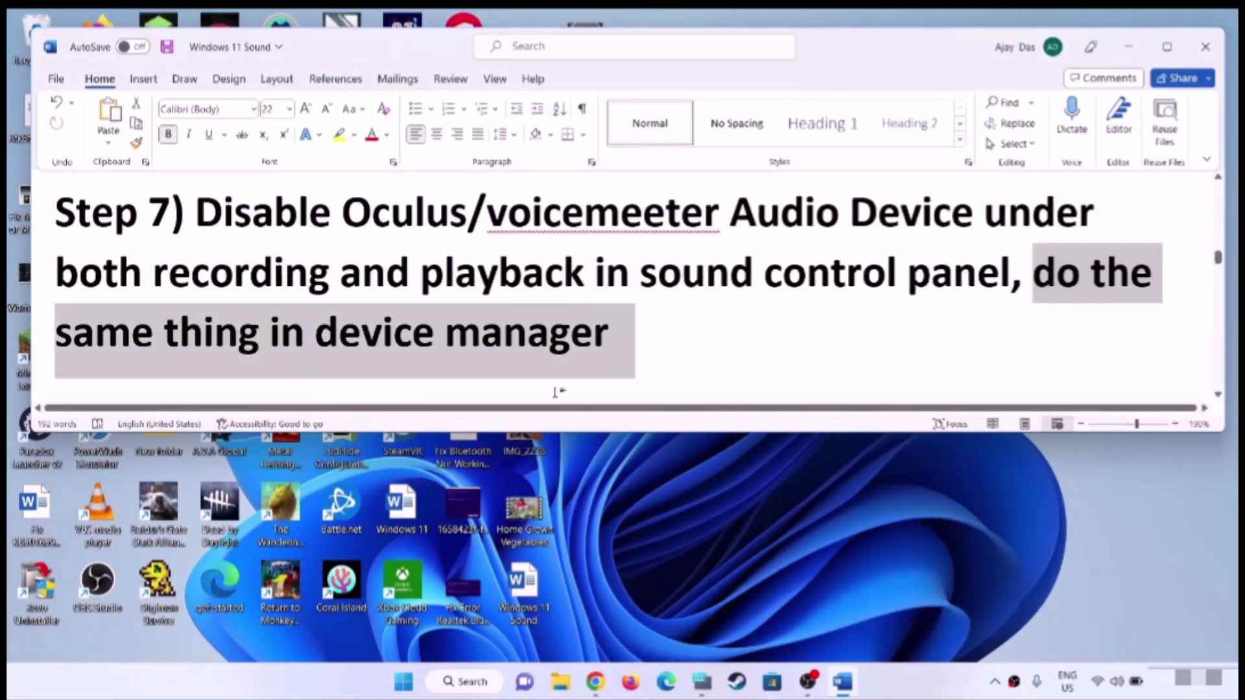
pyautogui.rightClick(404, 680)
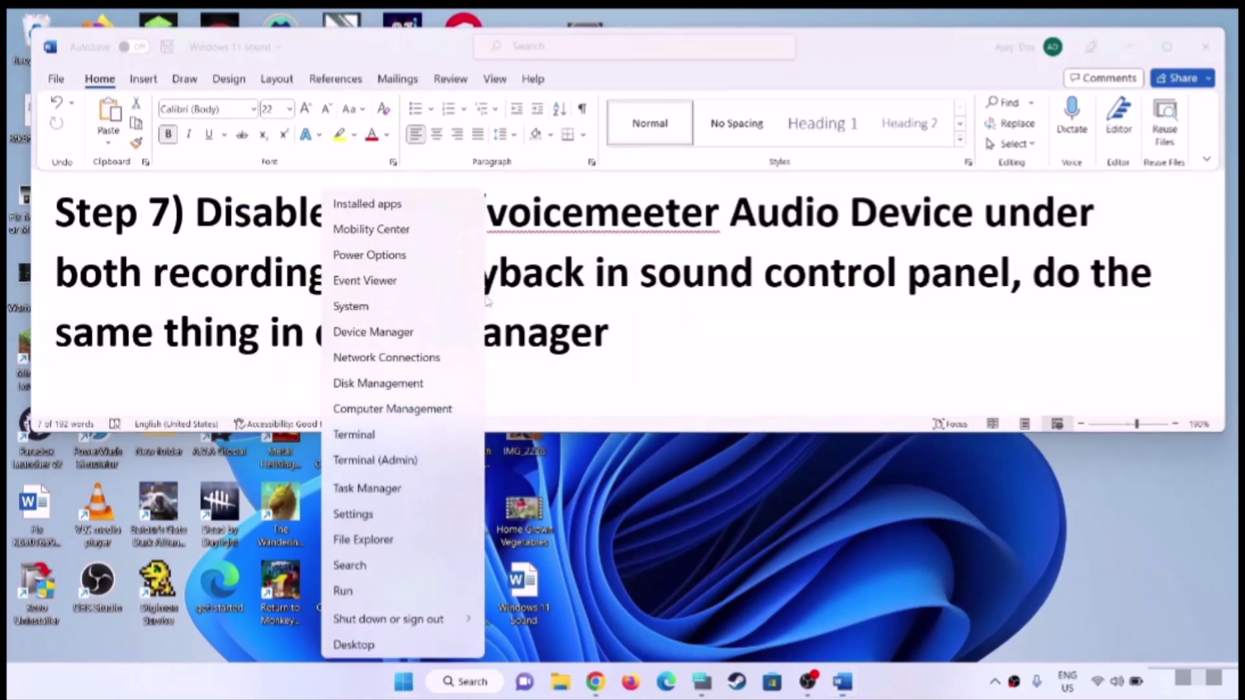
pyautogui.click(373, 330)
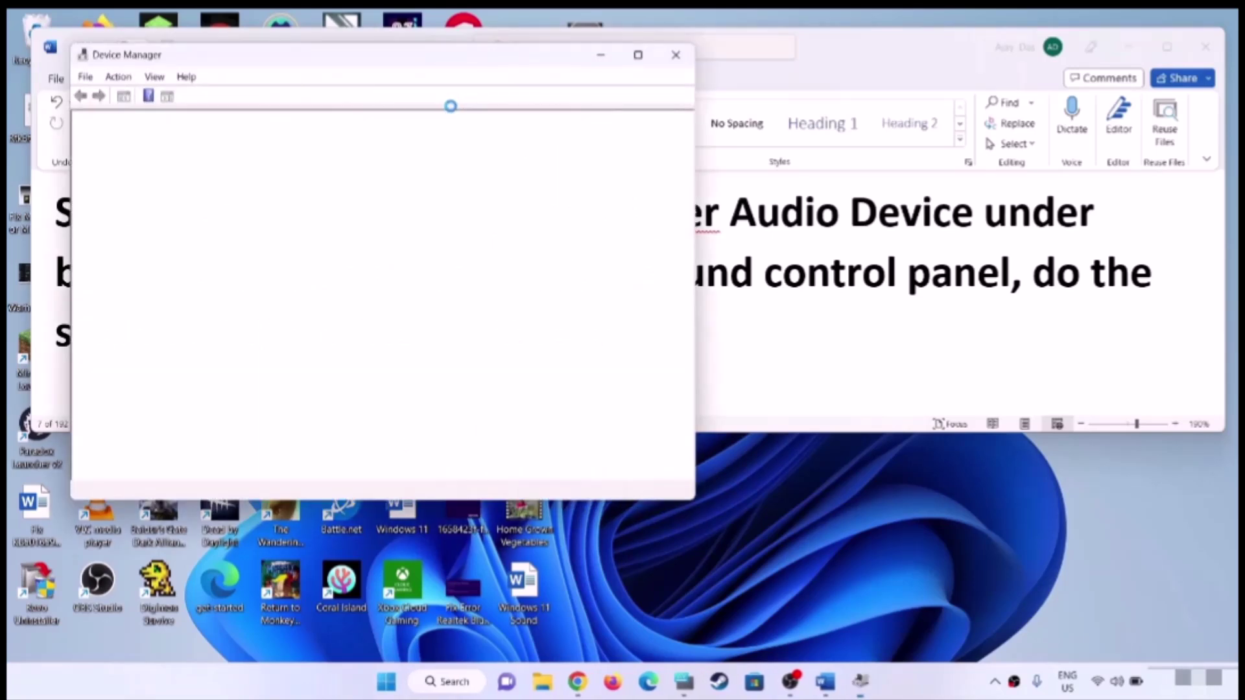
pyautogui.moveTo(409, 60); pyautogui.dragTo(671, 133)
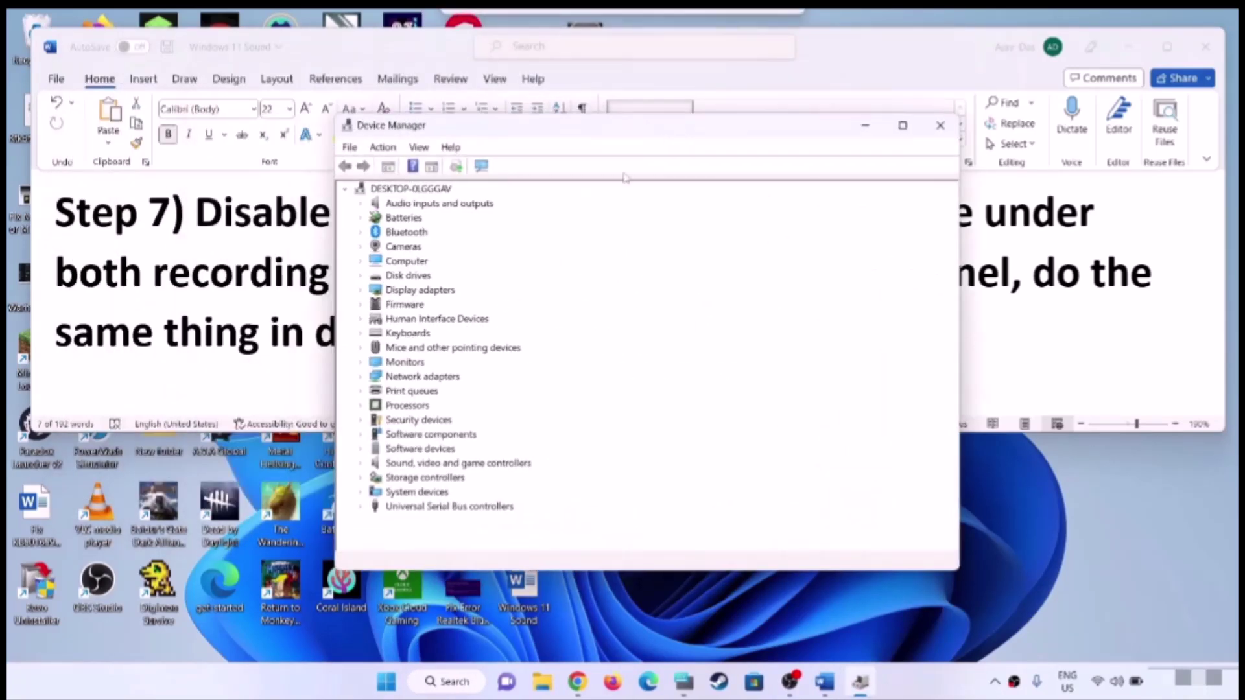
# Expand Sound, video and game controllers in Device Manager, move the window aside and select Realtek(R) Audio
pyautogui.click(415, 464)
pyautogui.click(361, 464)
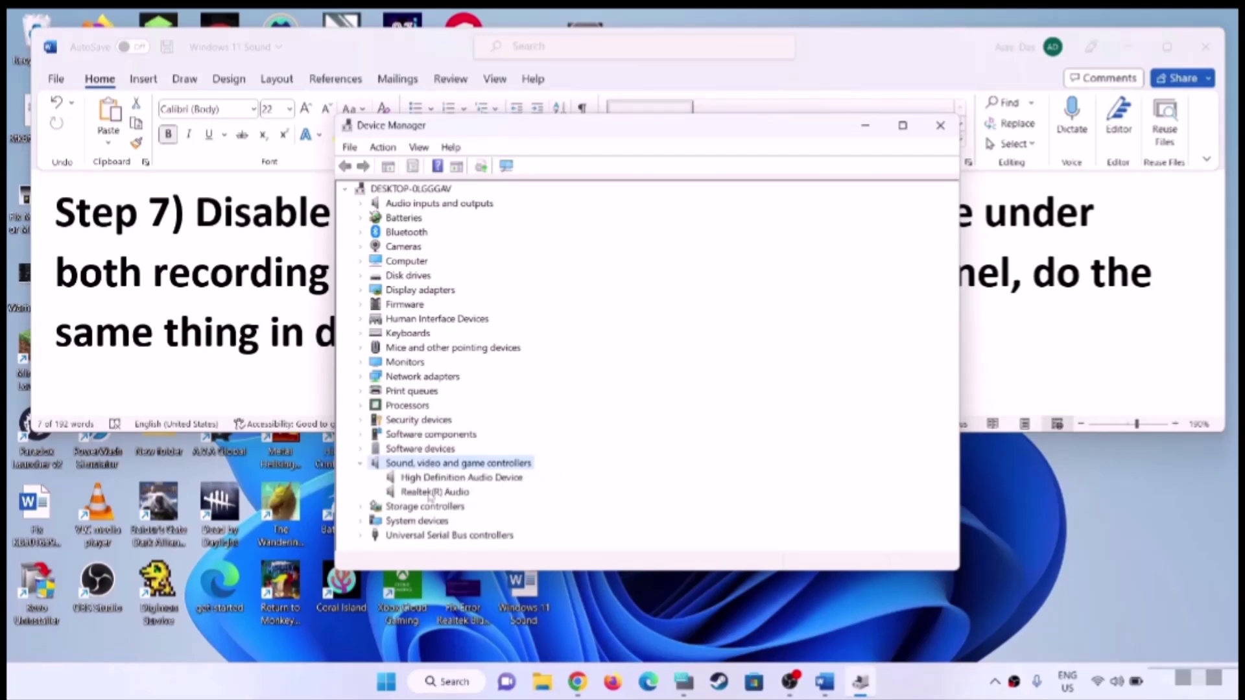
pyautogui.moveTo(556, 128); pyautogui.dragTo(673, 70)
pyautogui.click(586, 427)
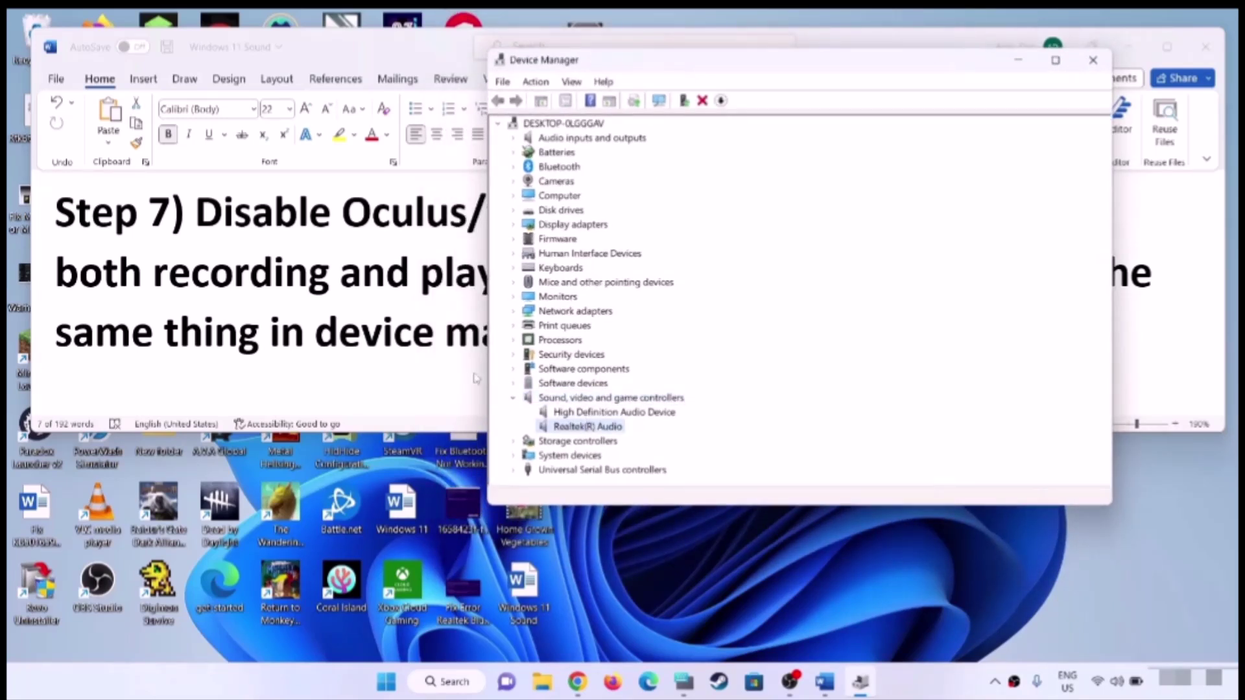
# Point out Oculus/voicemeeter in the document's Step 7 and check the High Definition Audio Device's options for disabling it in Device Manager
pyautogui.hotkey('alt', 'Tab')
pyautogui.click(863, 290)
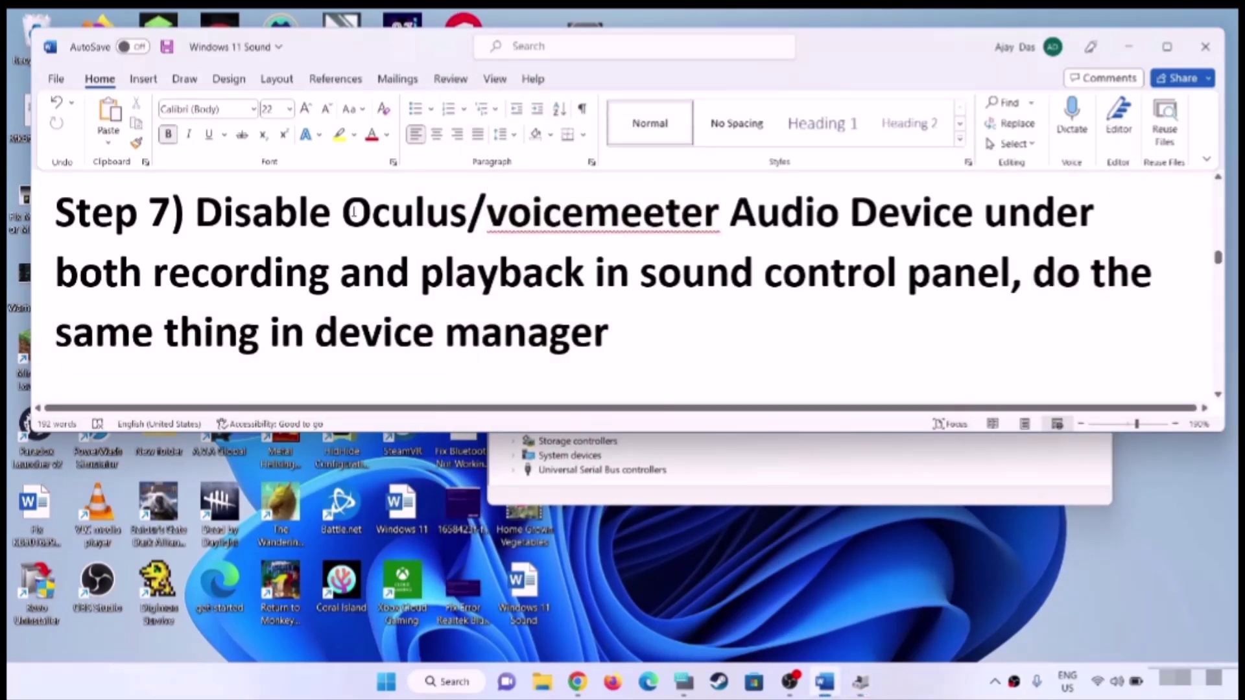
pyautogui.moveTo(342, 213); pyautogui.dragTo(682, 214)
pyautogui.click(770, 465)
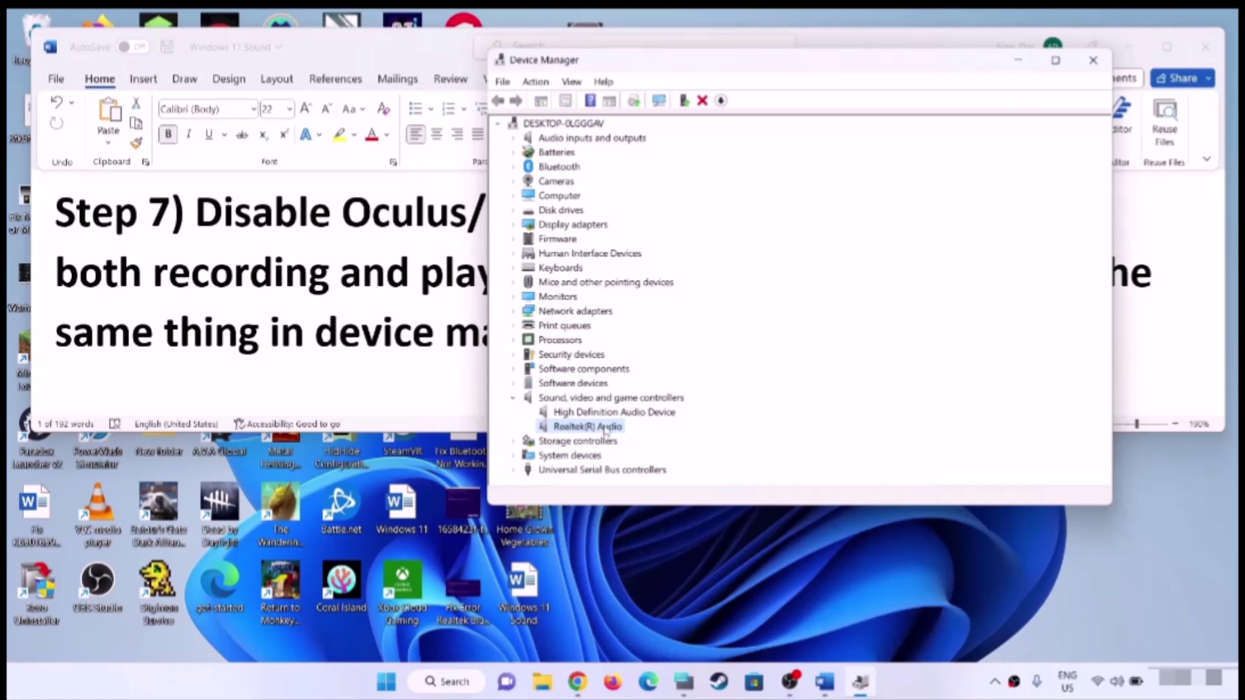
pyautogui.rightClick(581, 415)
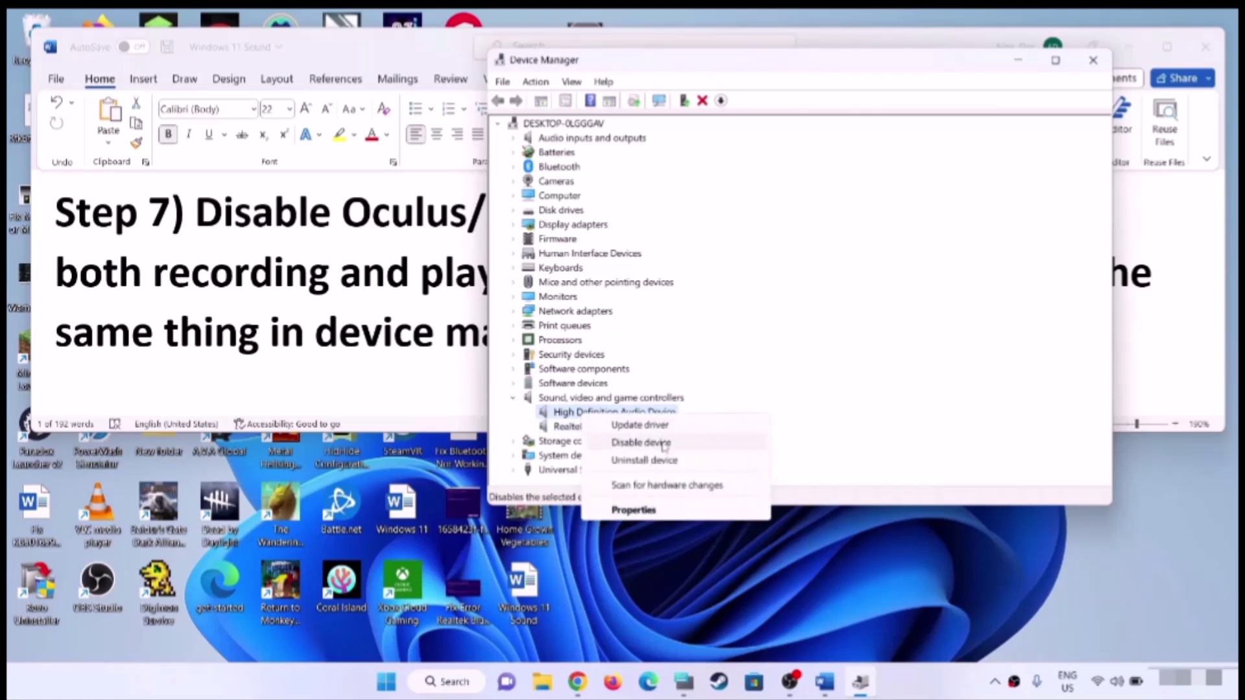
pyautogui.click(844, 341)
# Highlight exactly the words "Oculus/voicemeeter" in the document's Step 7 heading
pyautogui.click(299, 277)
pyautogui.click(342, 214)
pyautogui.hotkey('ctrl', 'shift', 'Right')
pyautogui.hotkey('ctrl', 'shift', 'Right')
pyautogui.hotkey('ctrl', 'shift', 'Right')
pyautogui.click(356, 212)
pyautogui.hotkey('ctrl', 'shift', 'Right')
pyautogui.hotkey('ctrl', 'shift', 'Right')
pyautogui.hotkey('ctrl', 'shift', 'Right')
pyautogui.hotkey('ctrl', 'shift', 'Right')
pyautogui.hotkey('ctrl', 'shift', 'Left')
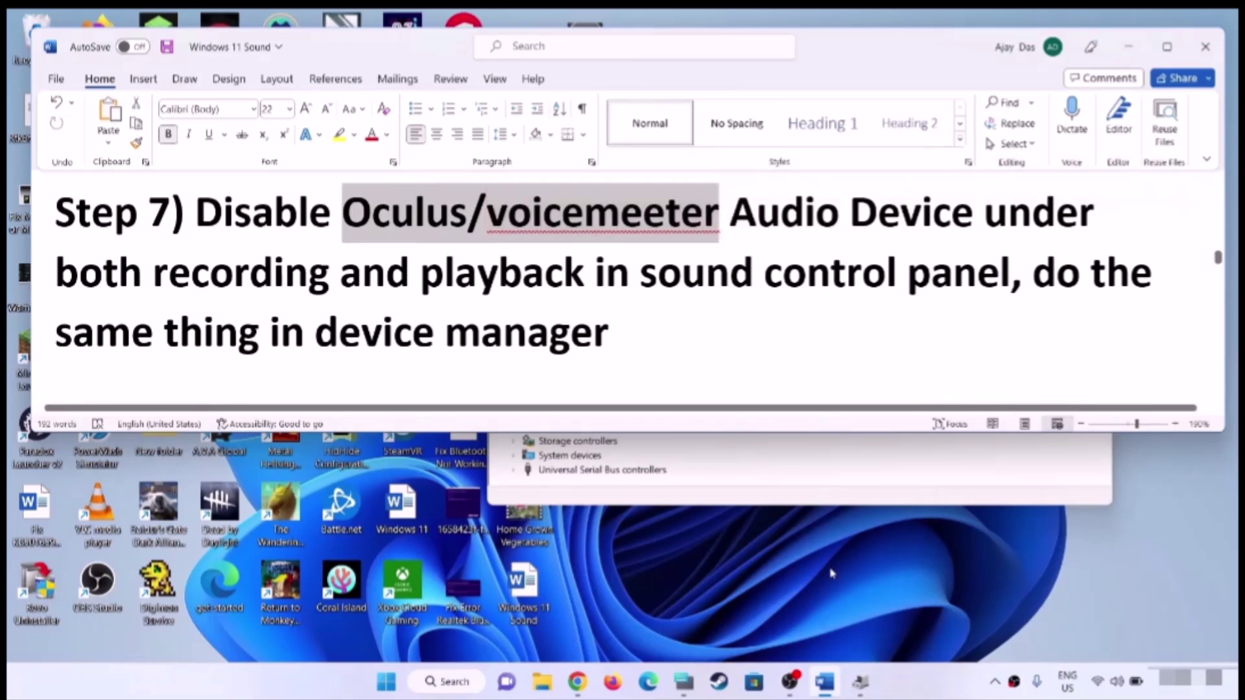
# Return to Device Manager and inspect the device options of High Definition Audio Device and Realtek(R) Audio without changing either
pyautogui.click(860, 682)
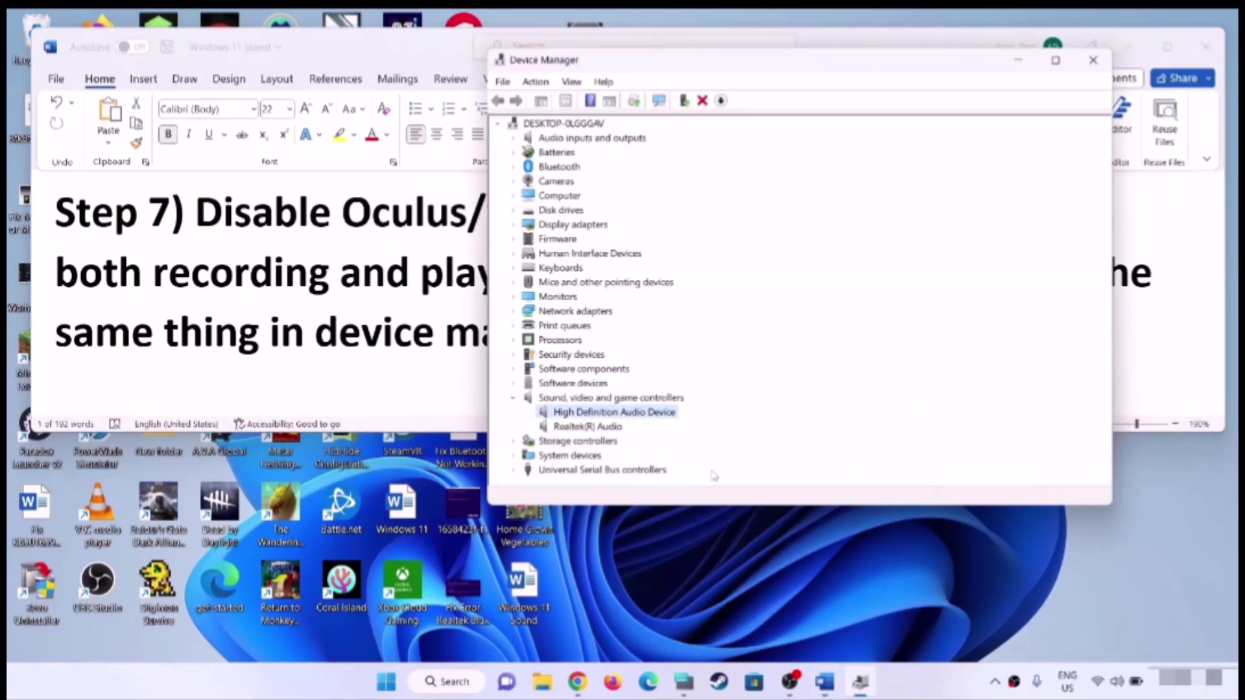
pyautogui.rightClick(637, 414)
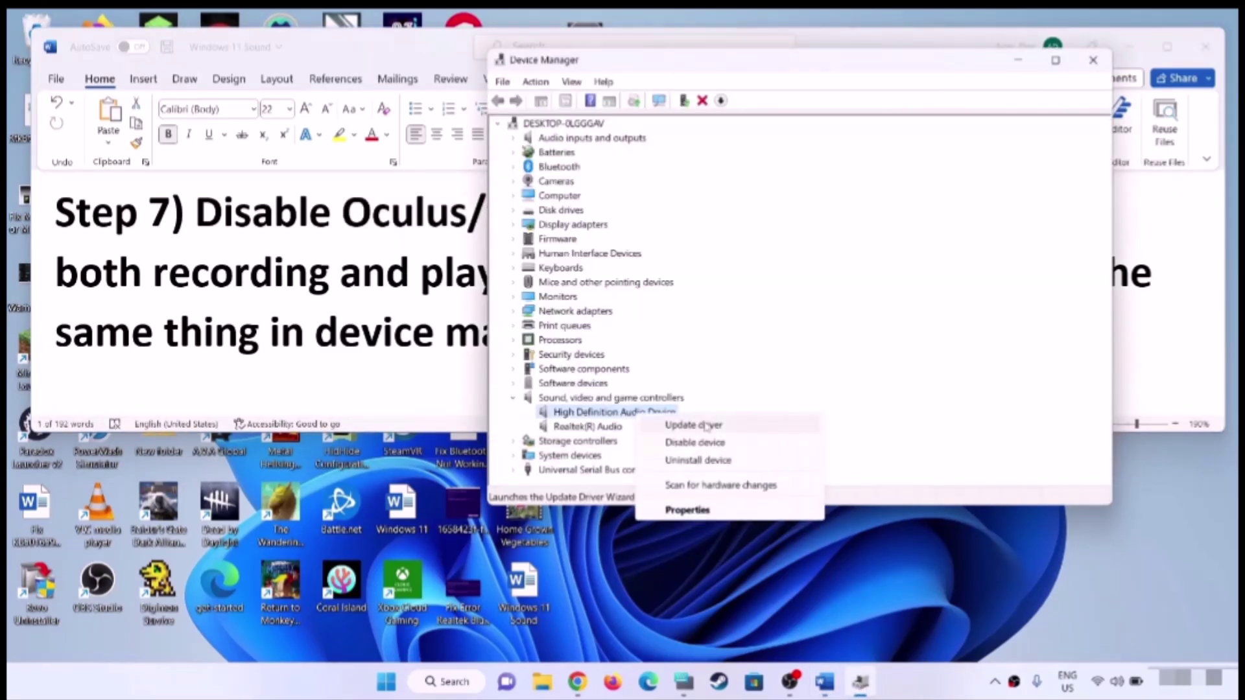
pyautogui.click(350, 314)
pyautogui.click(727, 454)
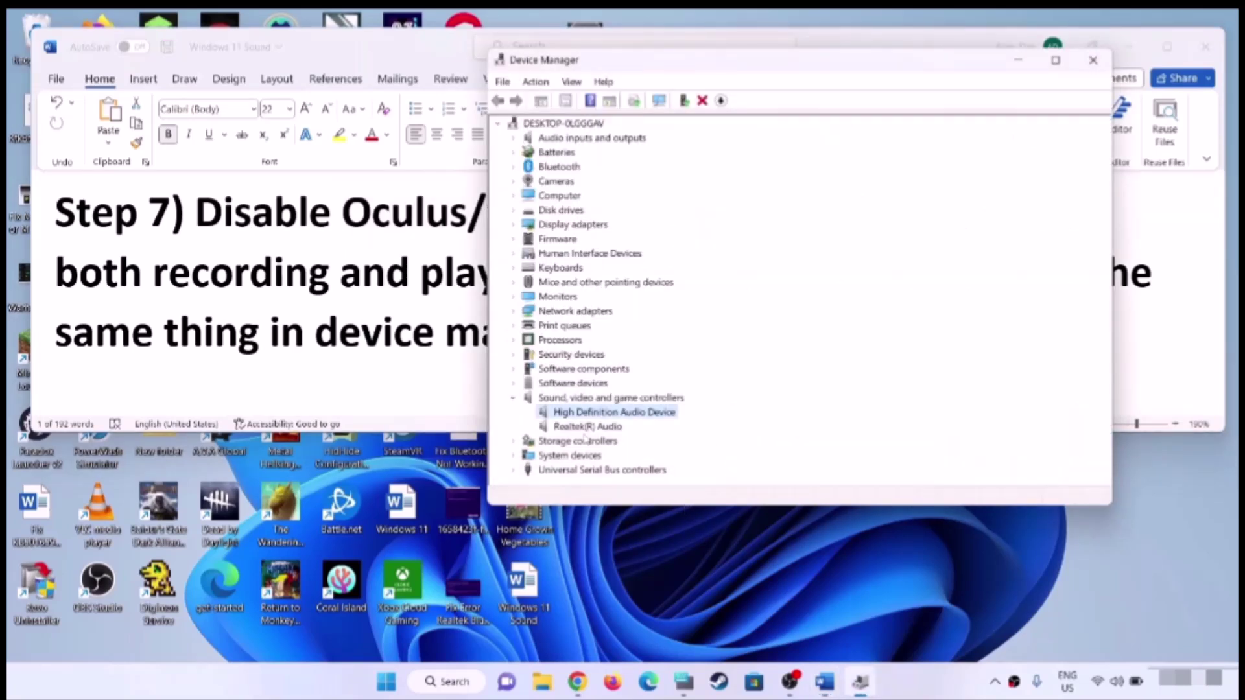
pyautogui.click(580, 428)
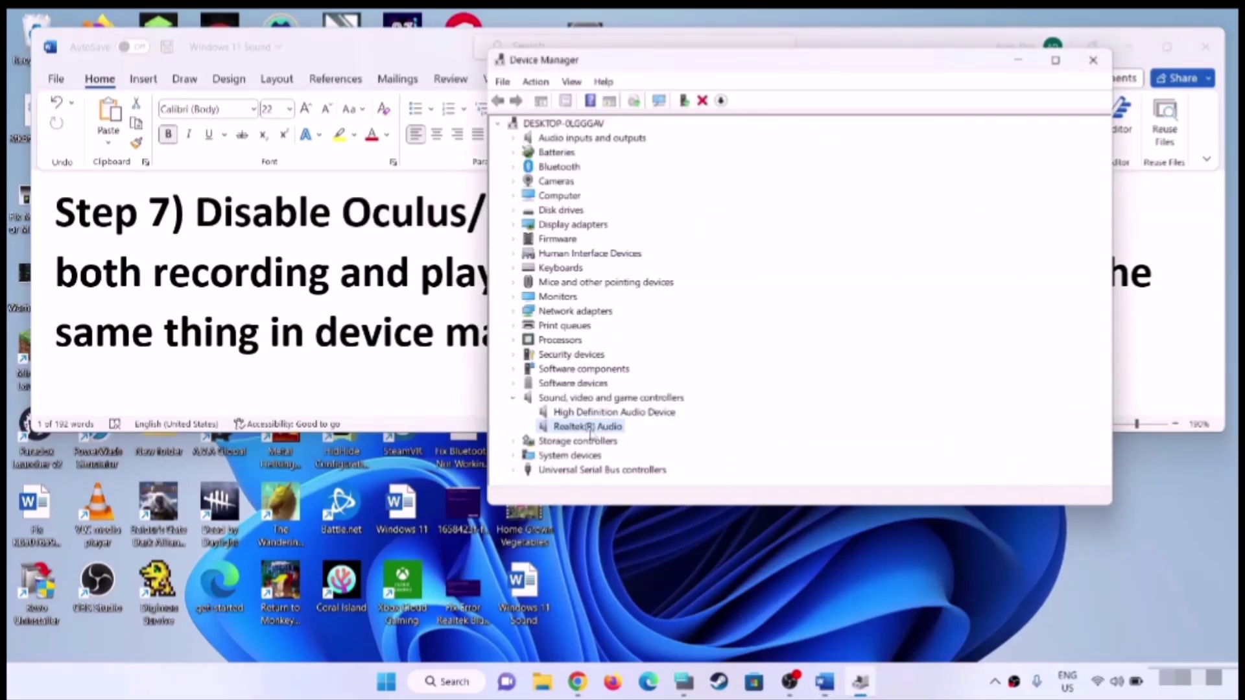
pyautogui.rightClick(586, 430)
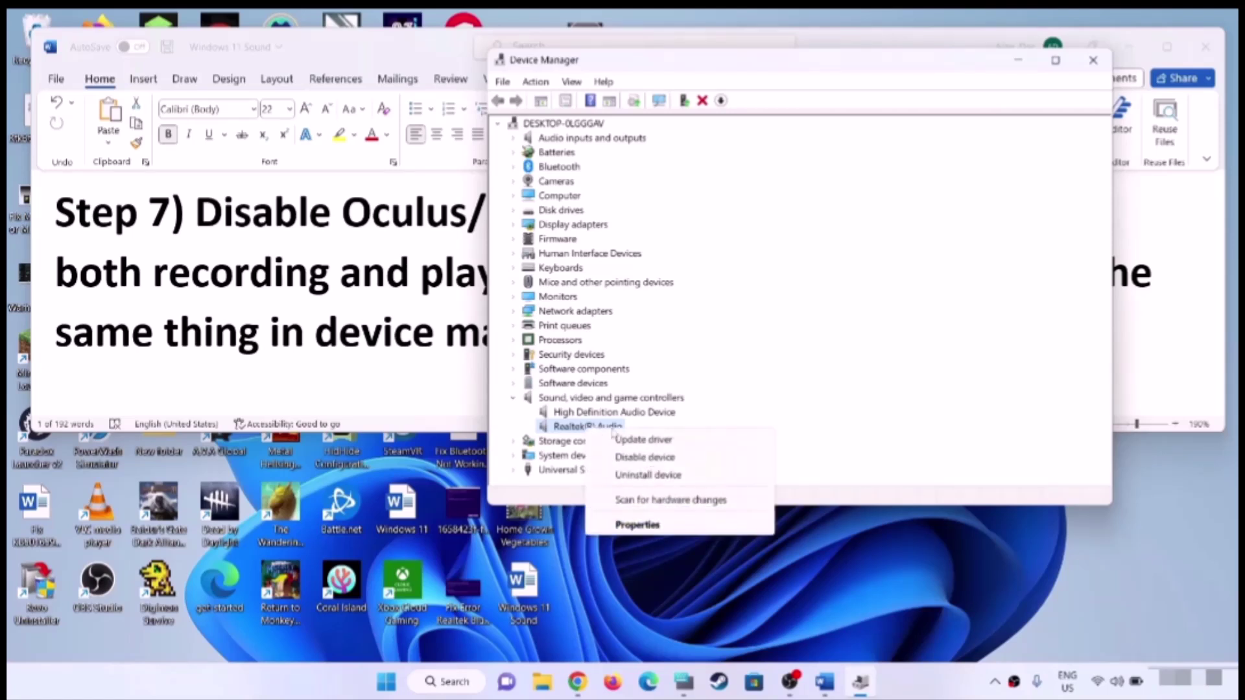
pyautogui.click(633, 439)
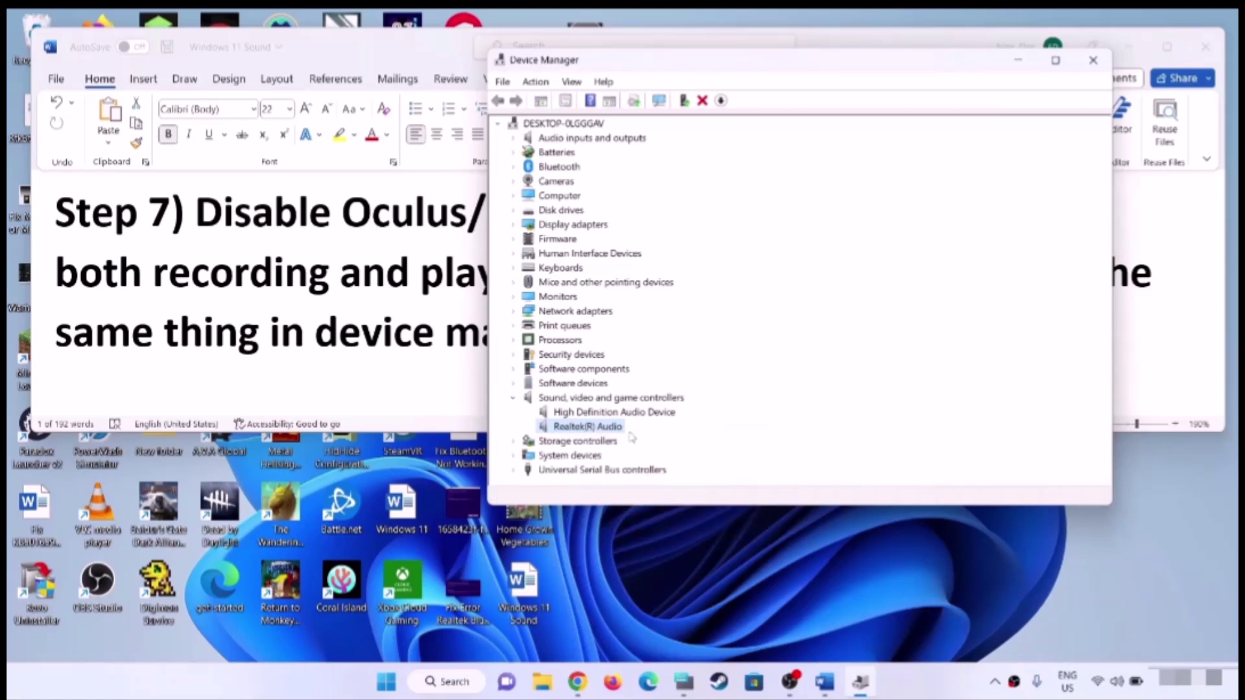
# Select High Definition Audio Device, highlight "Oculus/voicemeeter" in Step 7 again, and close Device Manager
pyautogui.click(579, 415)
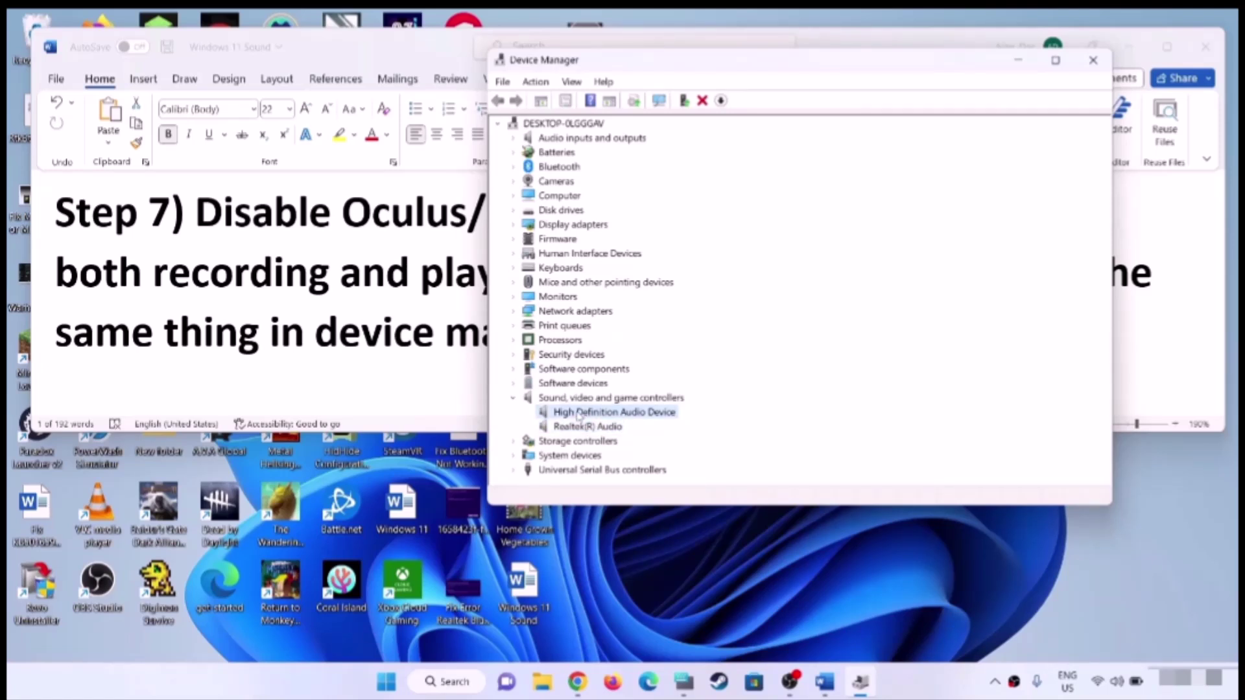
pyautogui.click(344, 381)
pyautogui.moveTo(340, 214); pyautogui.dragTo(717, 214)
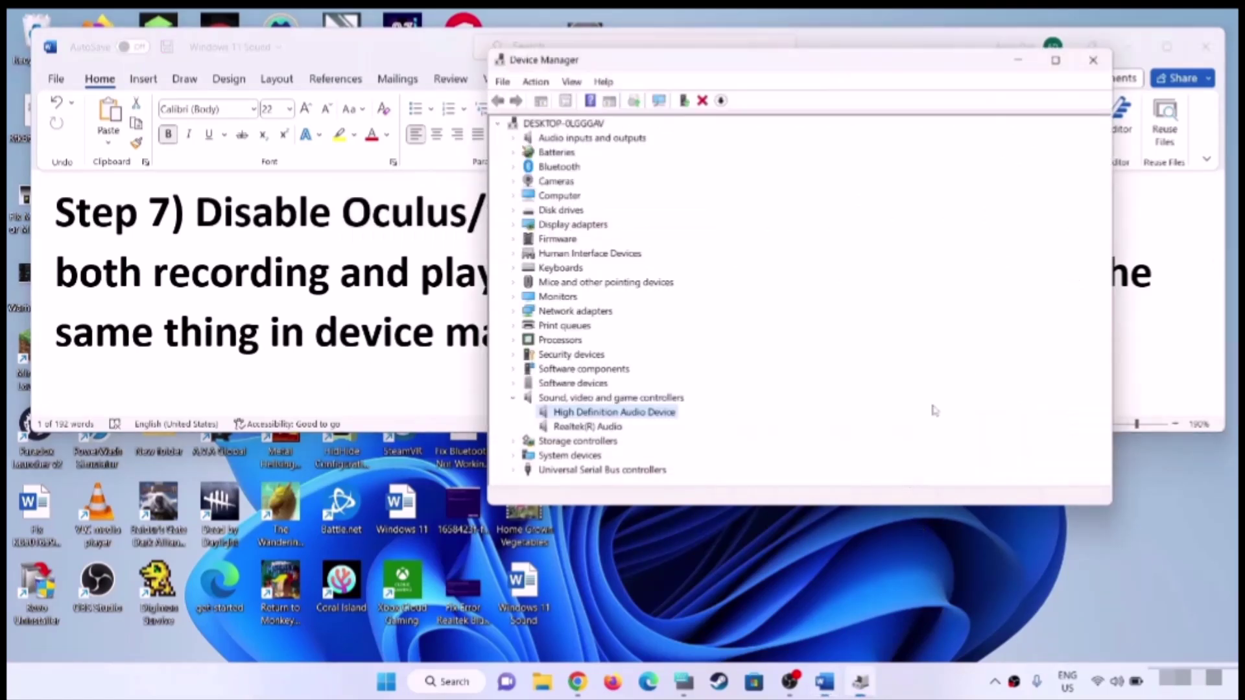
pyautogui.click(1093, 59)
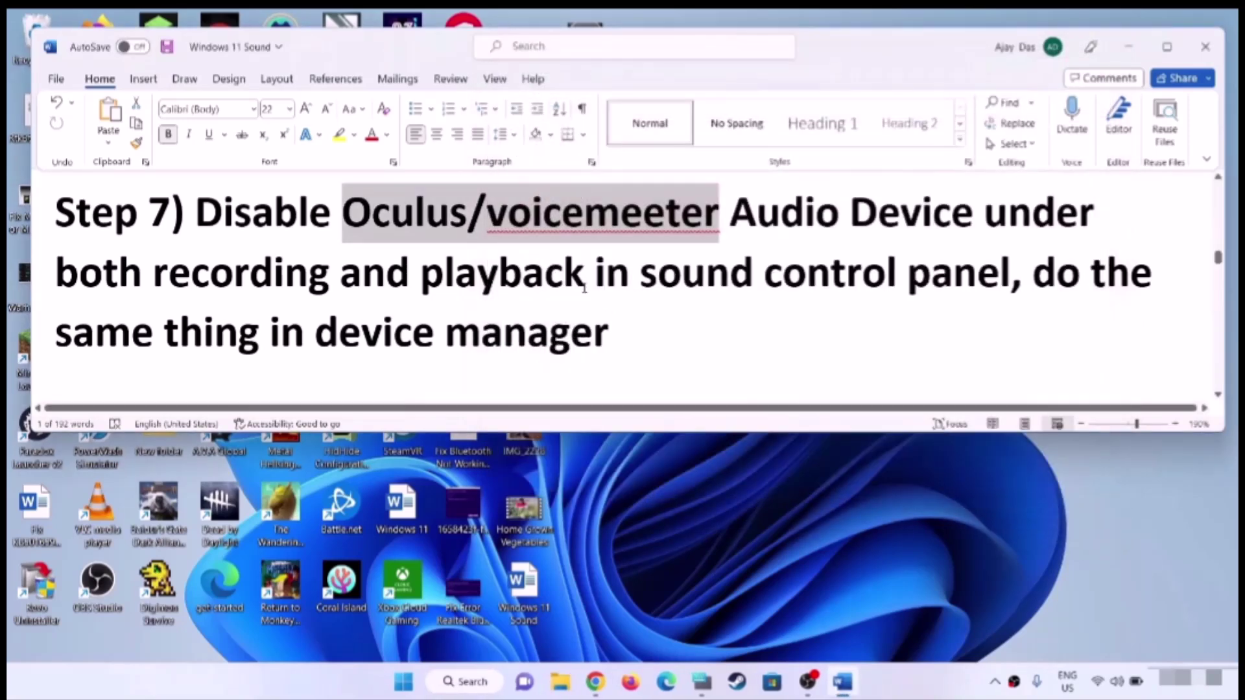
# Highlight "Handsfree Telephony" in the document's Step 8, followed by the whole shell:::{A8A91A66-3A7D-4424-8D24-04E180695C7A} line below it
pyautogui.scroll(-3, 583, 312)
pyautogui.scroll(-2, 413, 289)
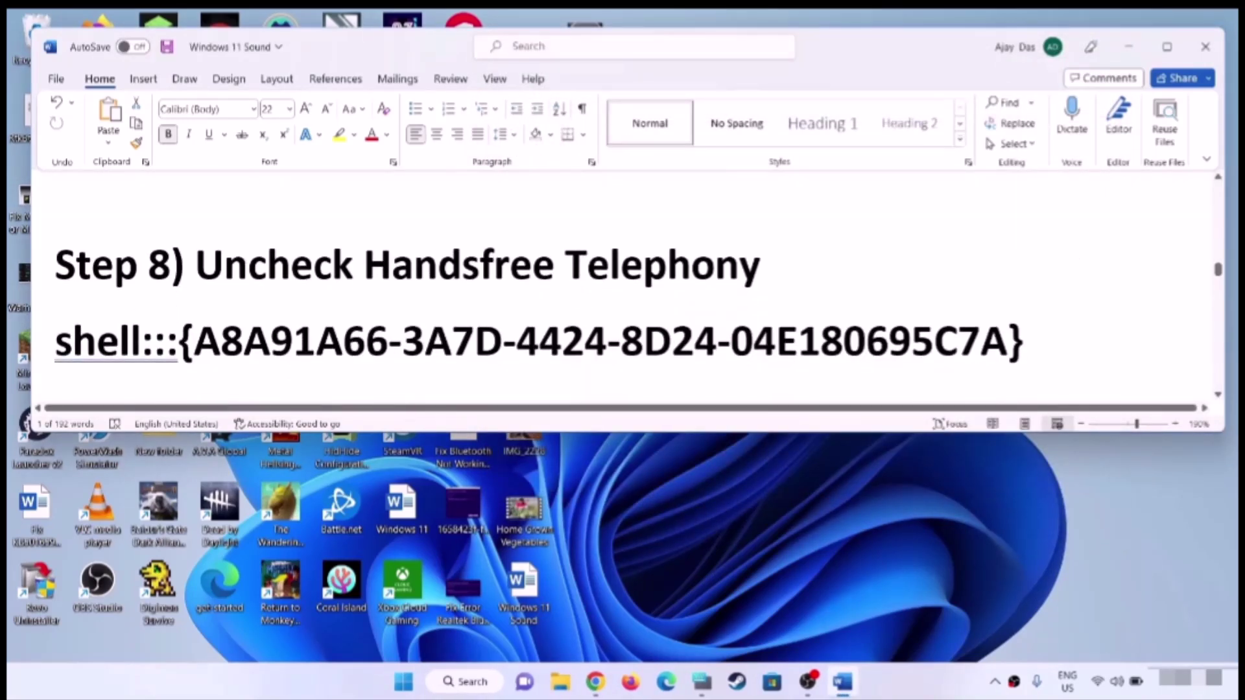
pyautogui.moveTo(365, 266); pyautogui.dragTo(769, 267)
pyautogui.moveTo(1026, 344); pyautogui.dragTo(56, 343)
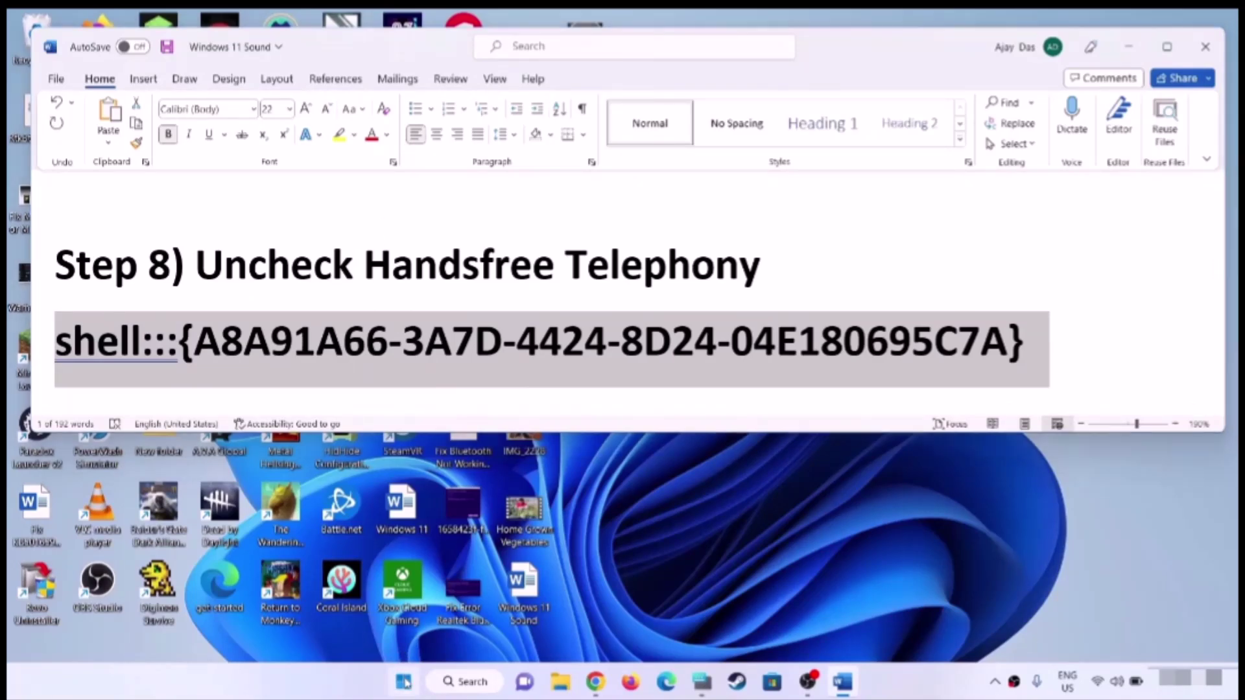
# Open Devices and Printers by executing shell:::{A8A91A66-3A7D-4424-8D24-04E180695C7A} in the Run dialog
pyautogui.click(403, 681)
pyautogui.write('run')
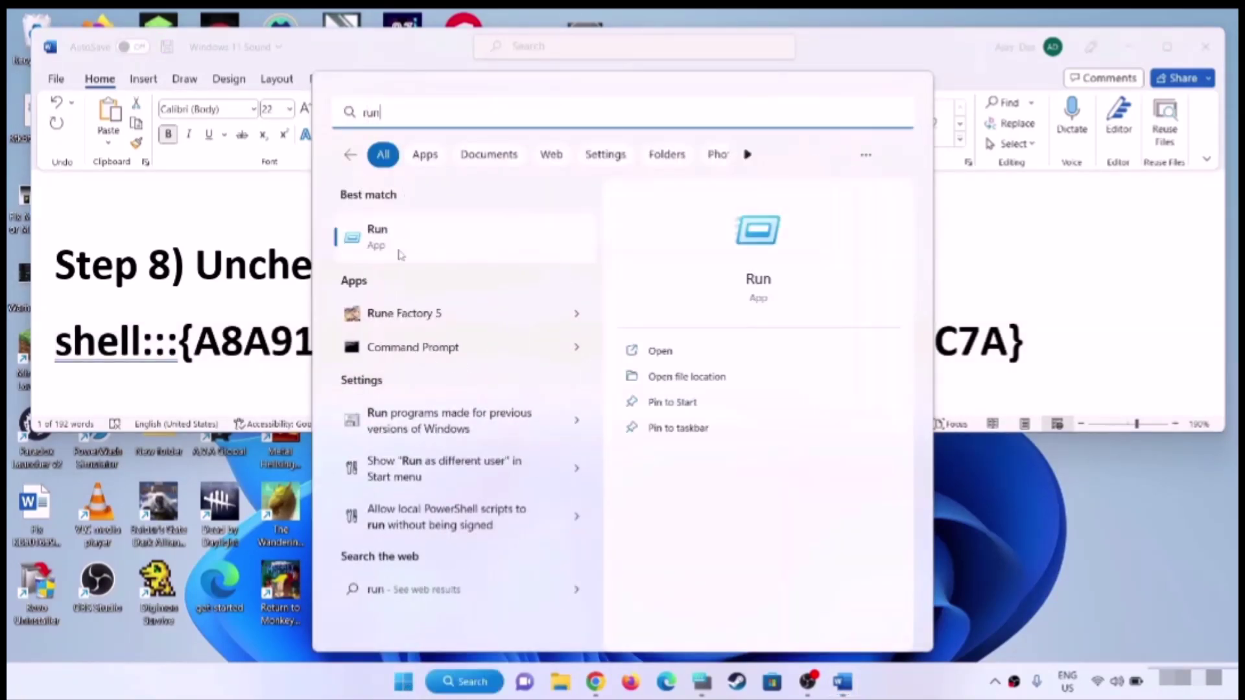
pyautogui.click(403, 253)
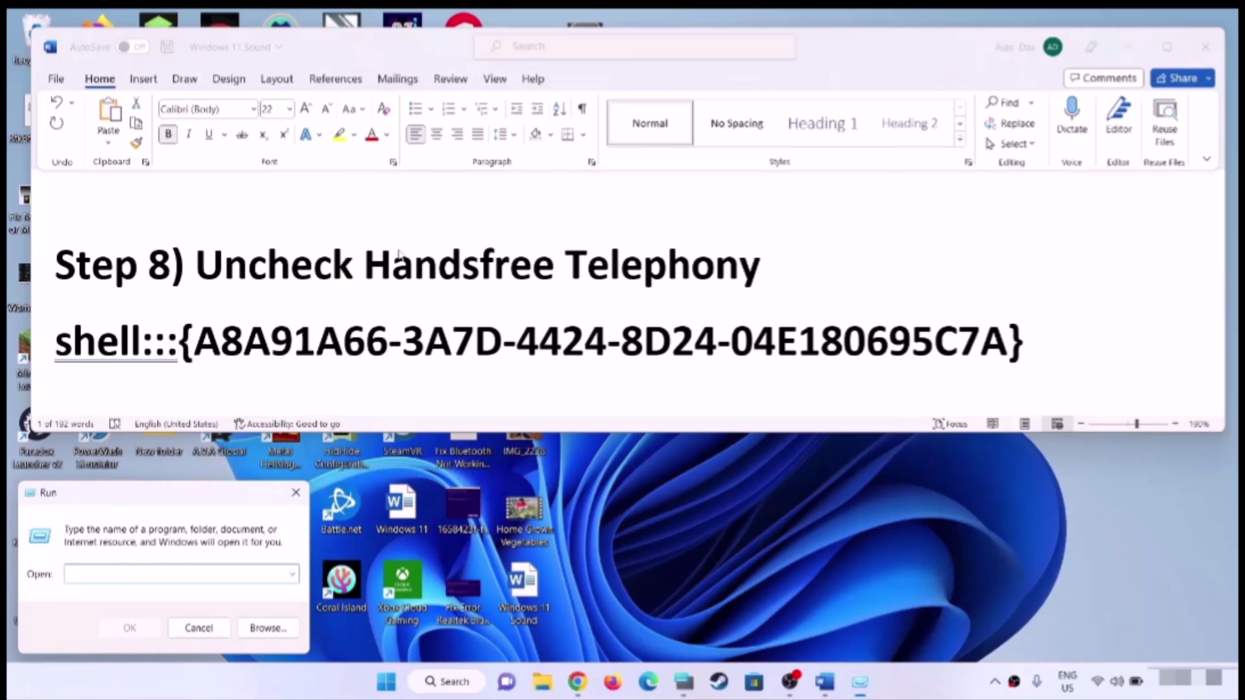
pyautogui.click(168, 573)
pyautogui.write('shell:::{A8A91A66-3A7D-4424-8D24-04E180695C7A}')
pyautogui.click(130, 628)
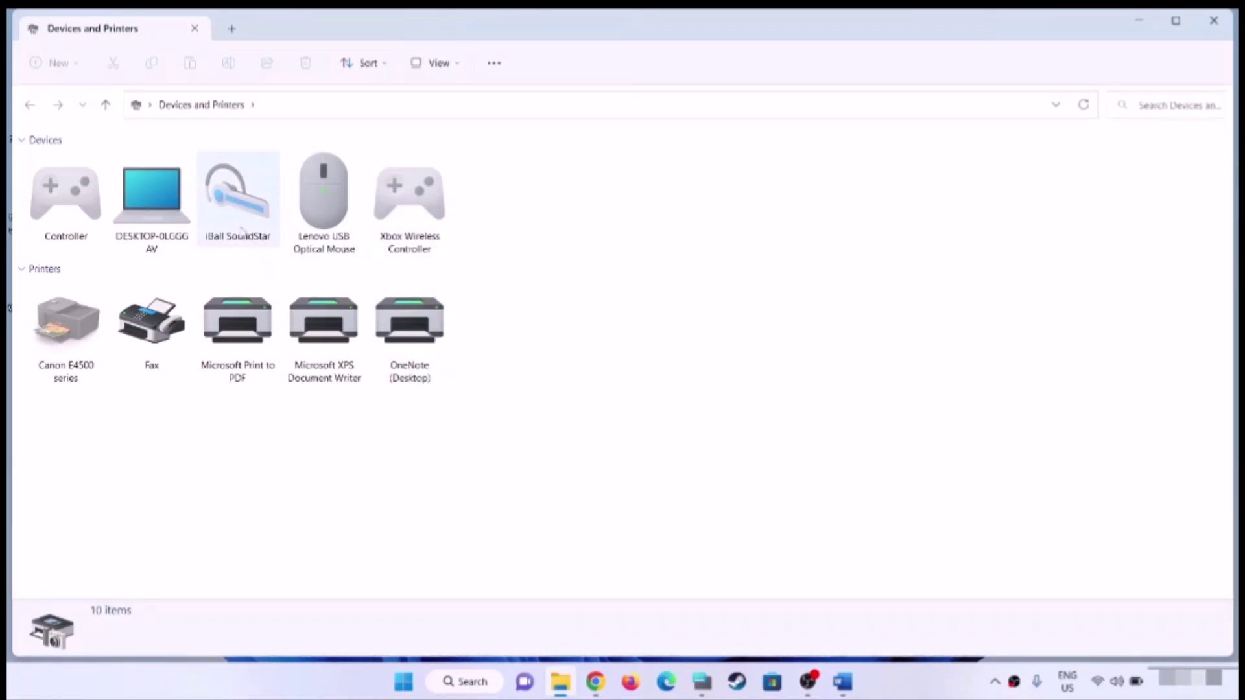
# Disable the Handsfree Telephony service in the iBall SoundStar headset's properties, apply the change, and close Devices and Printers
pyautogui.click(232, 201)
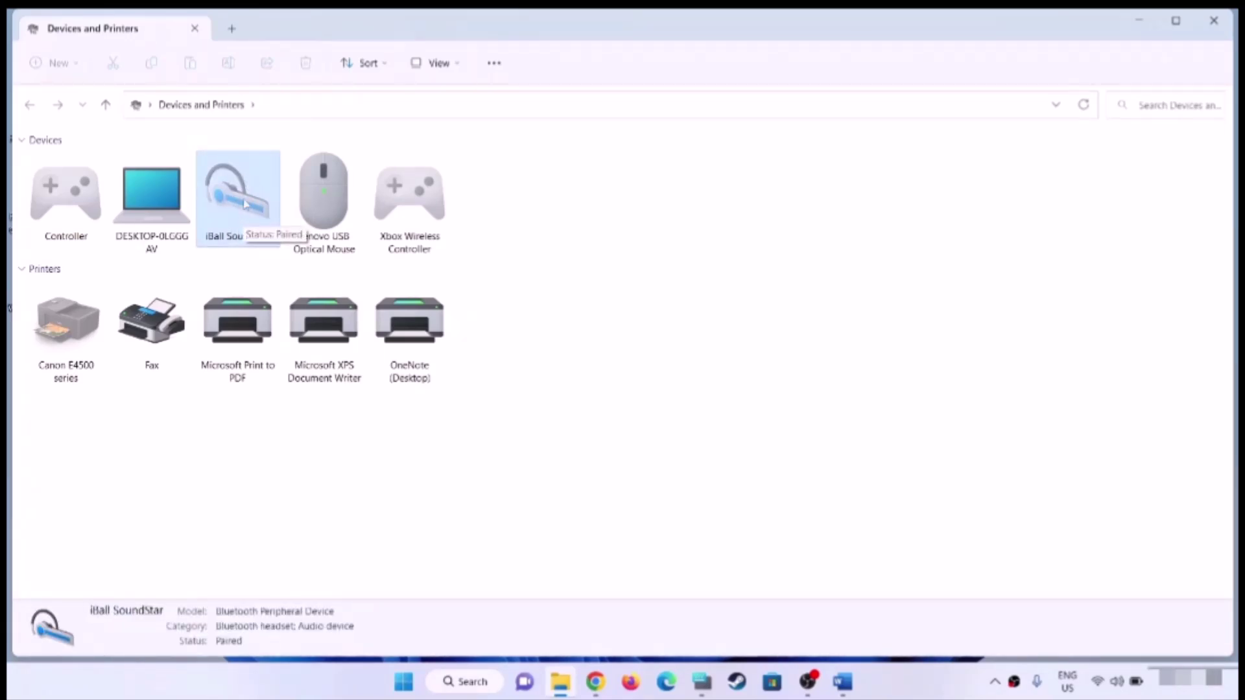
pyautogui.rightClick(242, 209)
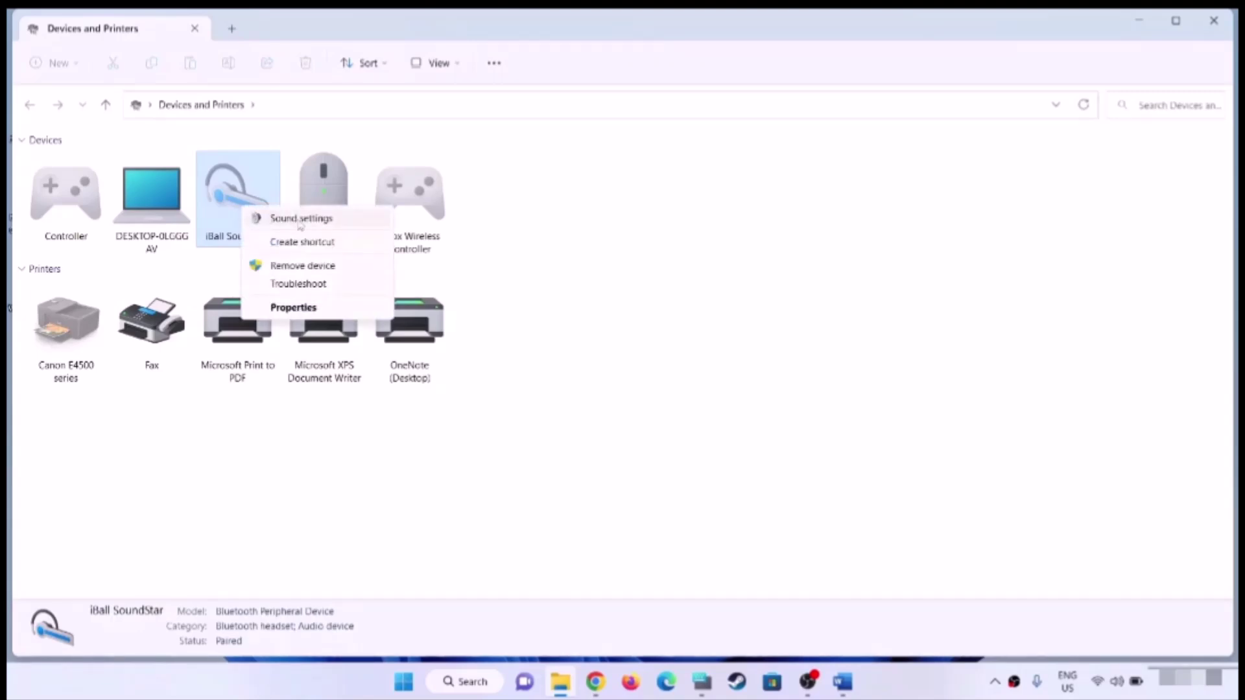
pyautogui.click(298, 308)
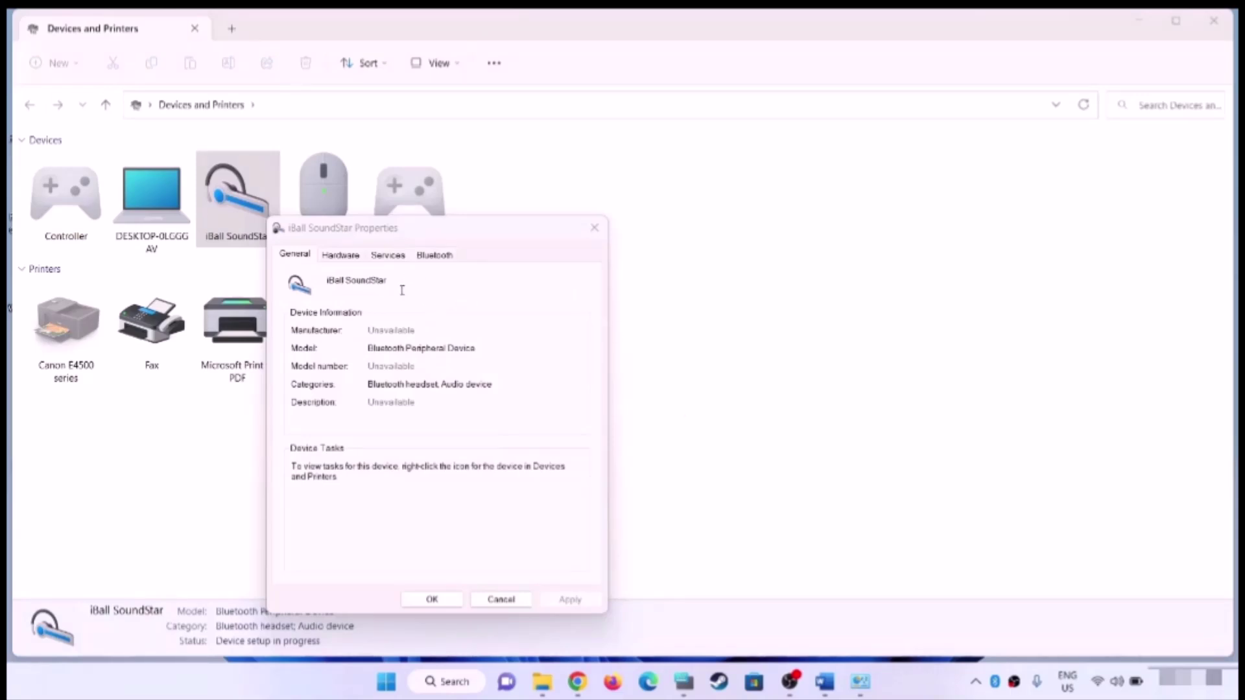
pyautogui.click(389, 256)
pyautogui.moveTo(493, 239); pyautogui.dragTo(730, 121)
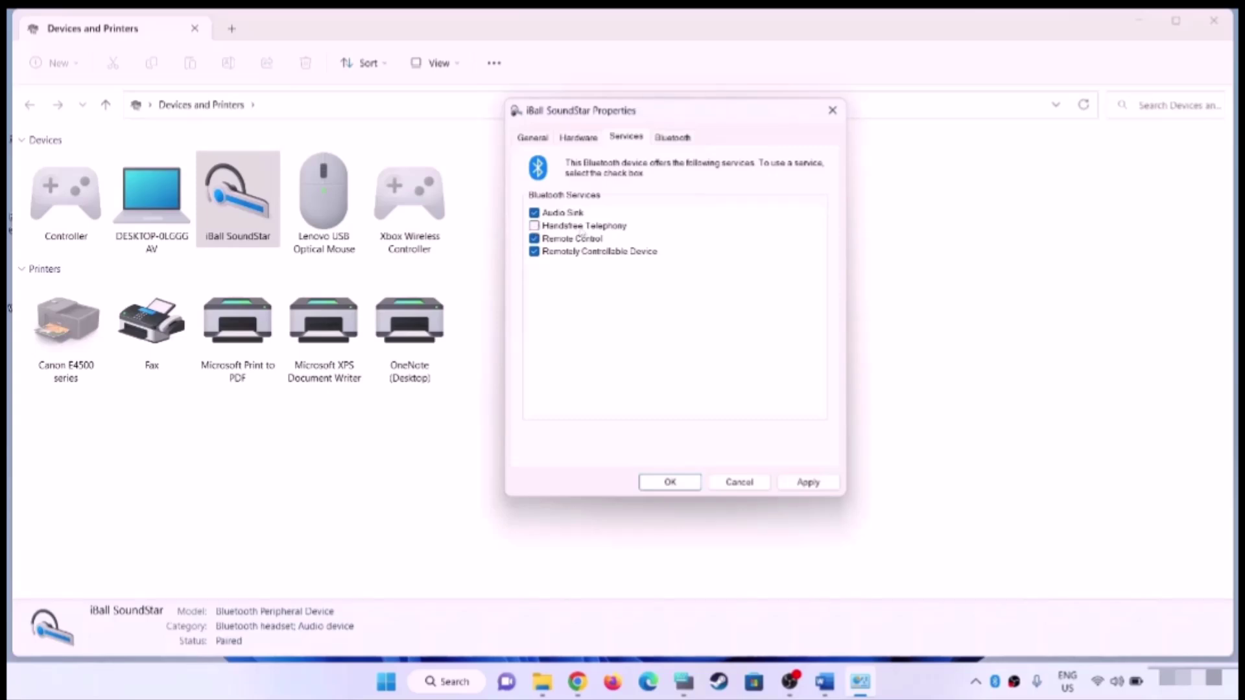
pyautogui.click(808, 484)
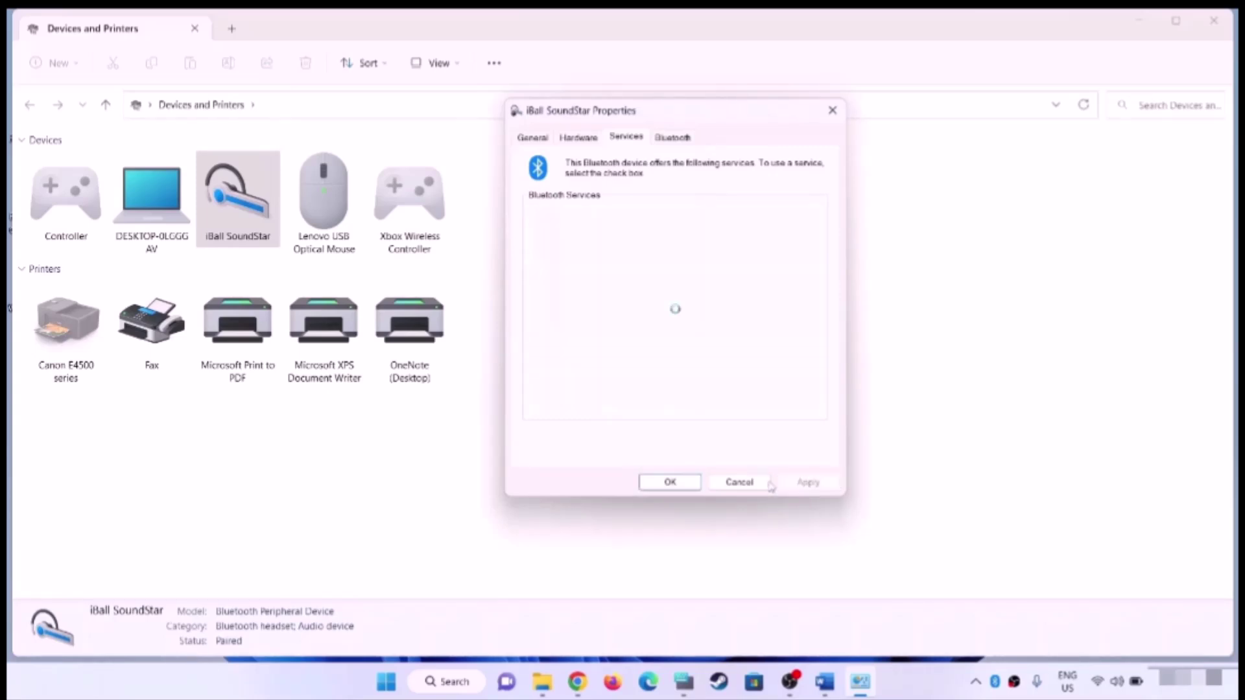
pyautogui.click(671, 482)
pyautogui.click(1213, 20)
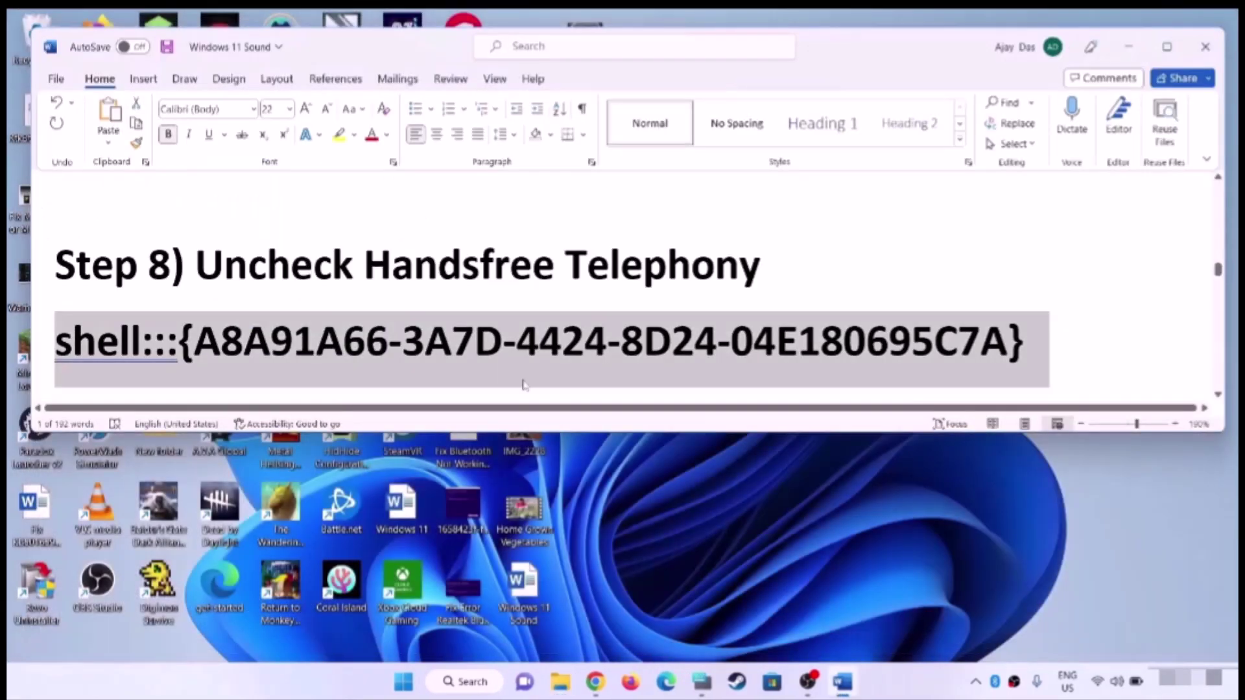
# Highlight "Run Audio Troubleshooter" in the document's Step 9 and open the Other troubleshooters page in the system settings
pyautogui.scroll(-3, 500, 333)
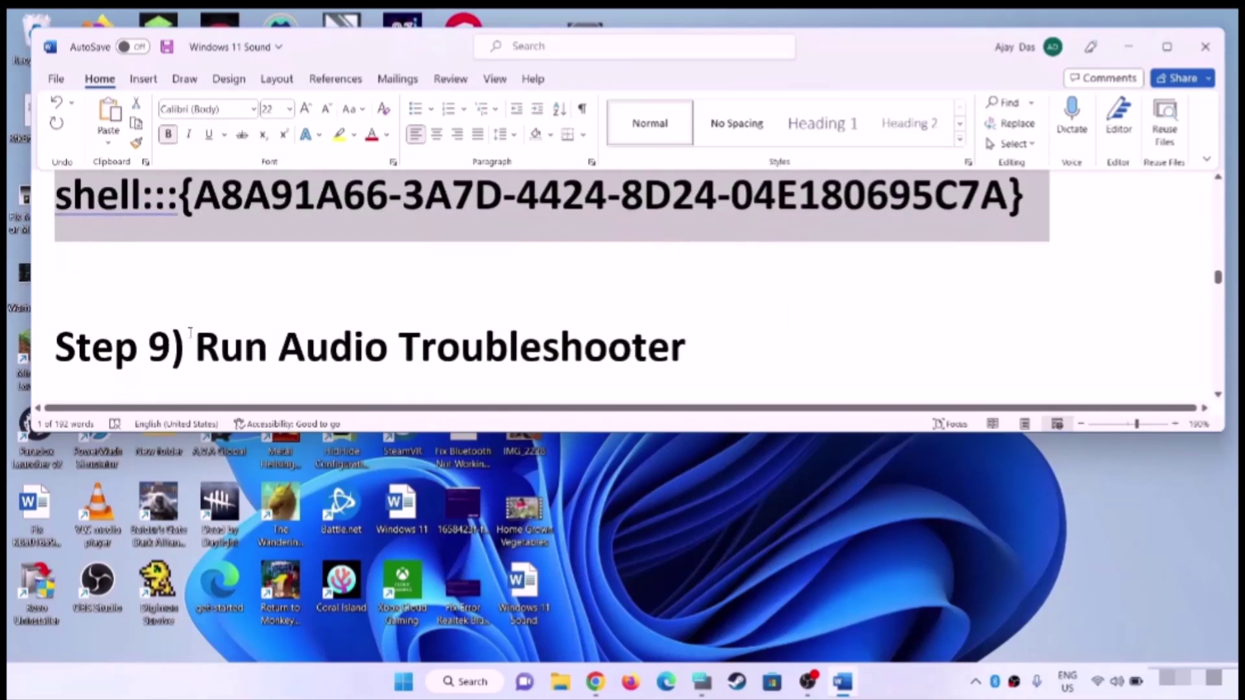
pyautogui.moveTo(190, 333); pyautogui.dragTo(687, 350)
pyautogui.click(403, 681)
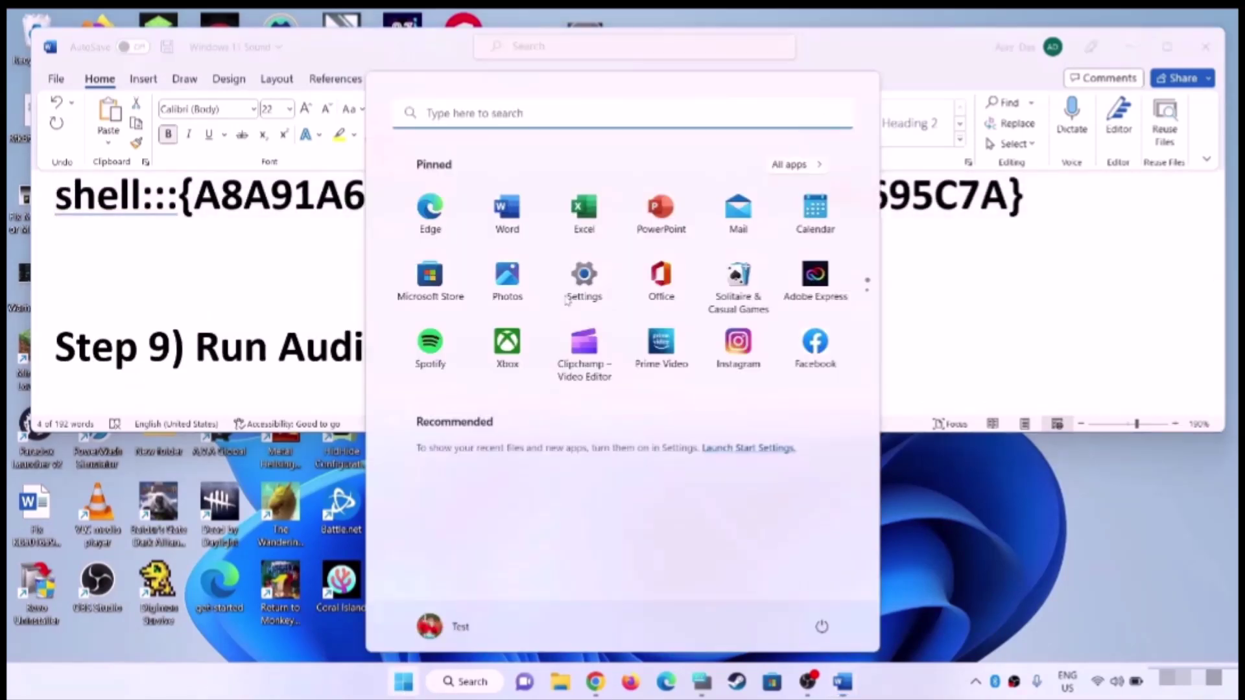
pyautogui.click(584, 279)
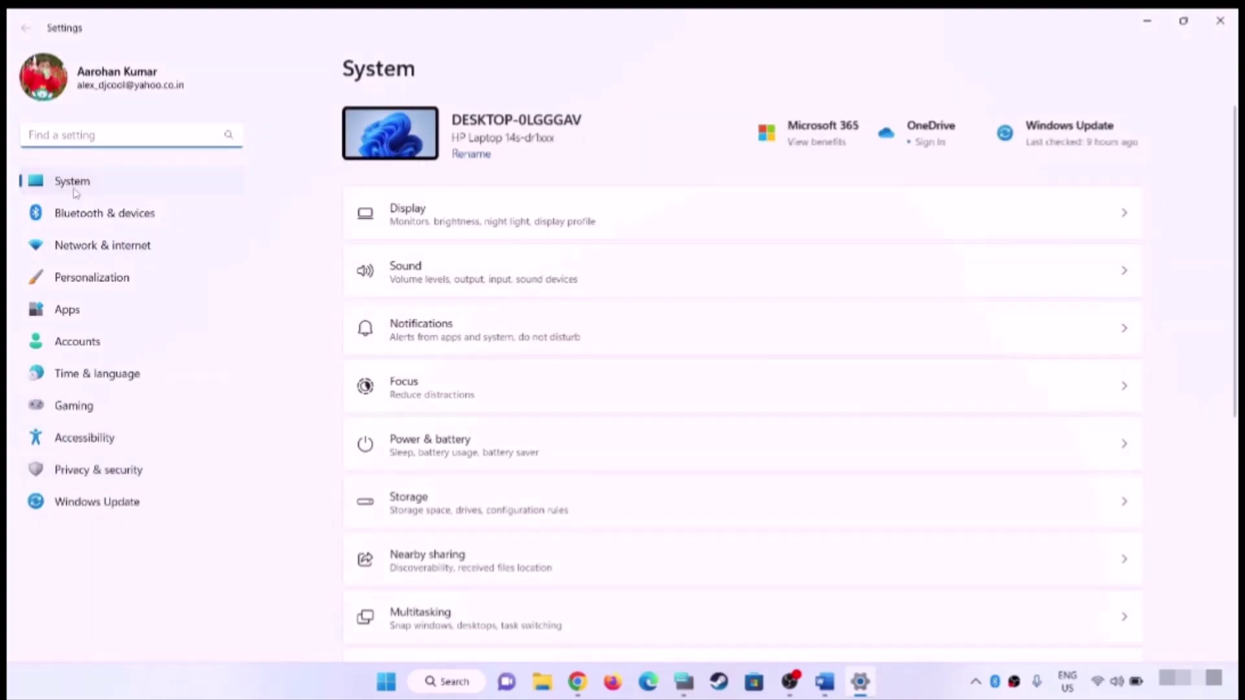
pyautogui.scroll(-3, 536, 452)
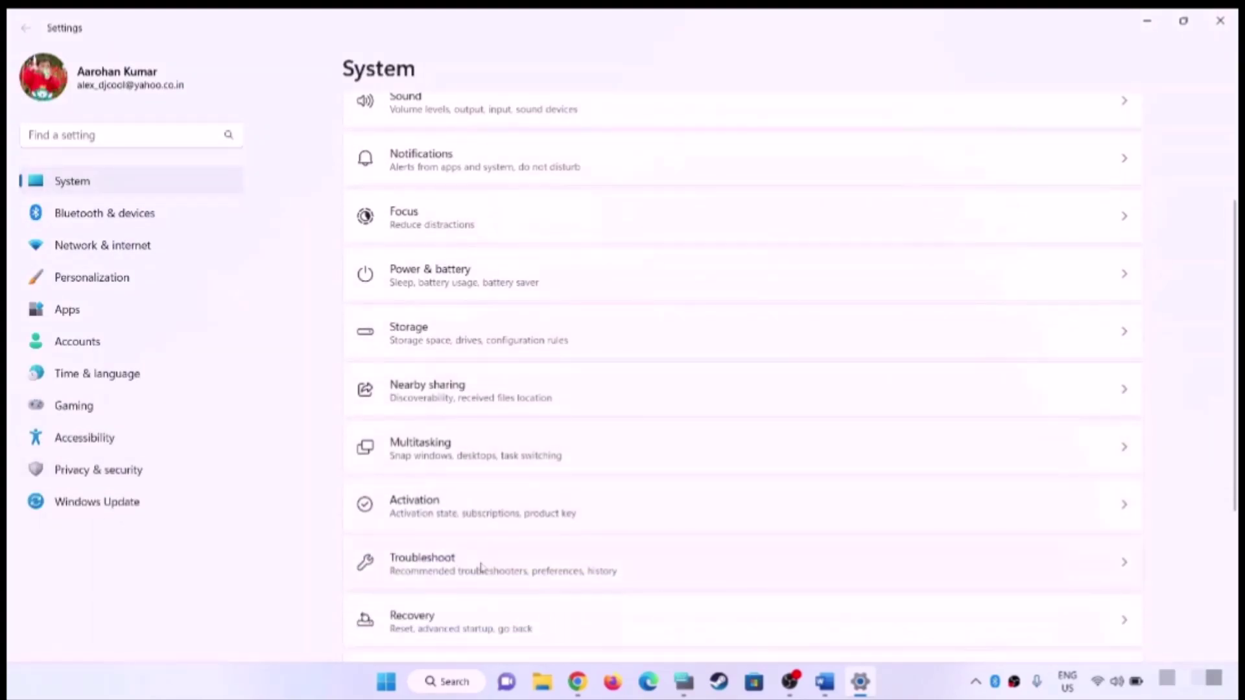
pyautogui.click(459, 569)
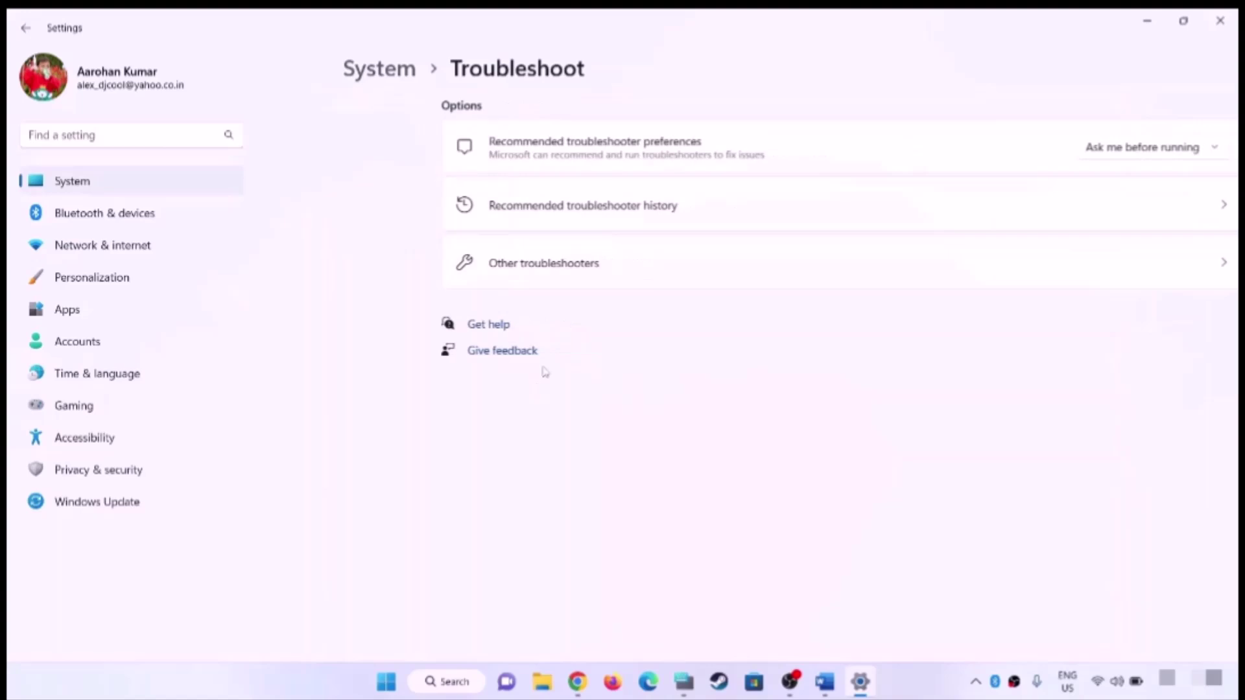
pyautogui.click(471, 272)
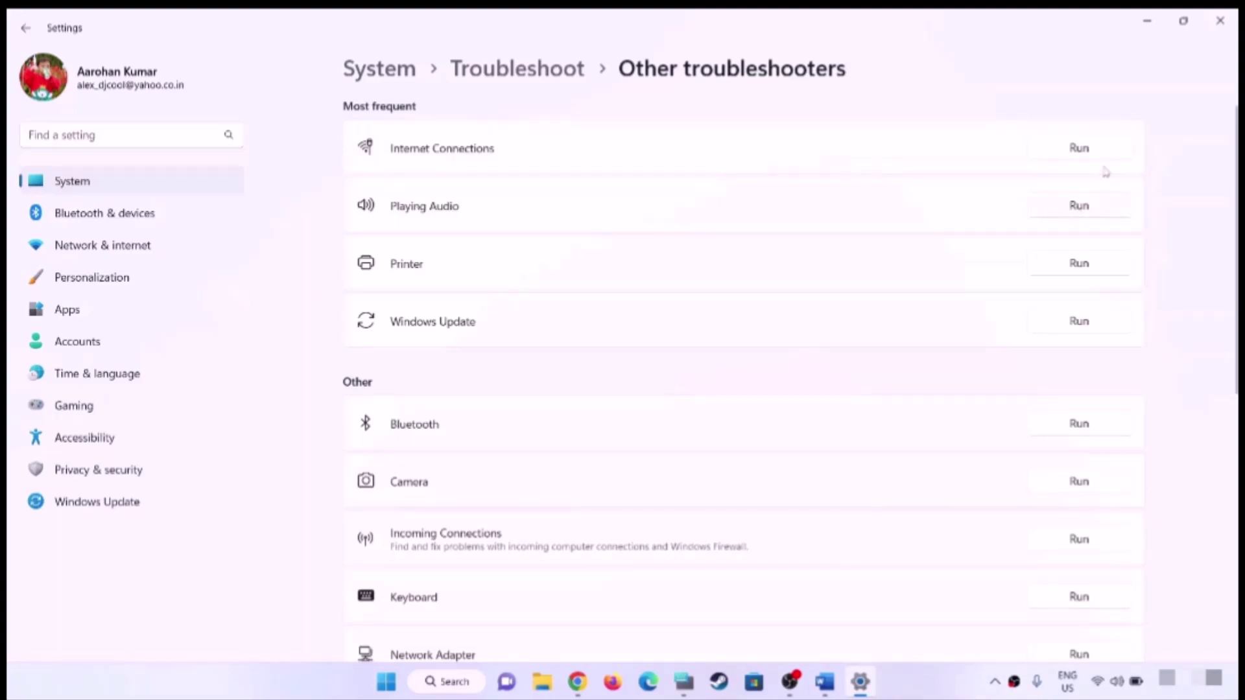
# Close Settings and highlight the document's Step 9 words "Run Audio Troubleshooter" again
pyautogui.click(1221, 24)
pyautogui.moveTo(172, 347); pyautogui.dragTo(686, 348)
# Highlight "Roll Back Audio Drivers" in the document's Step 10 and open Device Manager
pyautogui.scroll(-3, 454, 318)
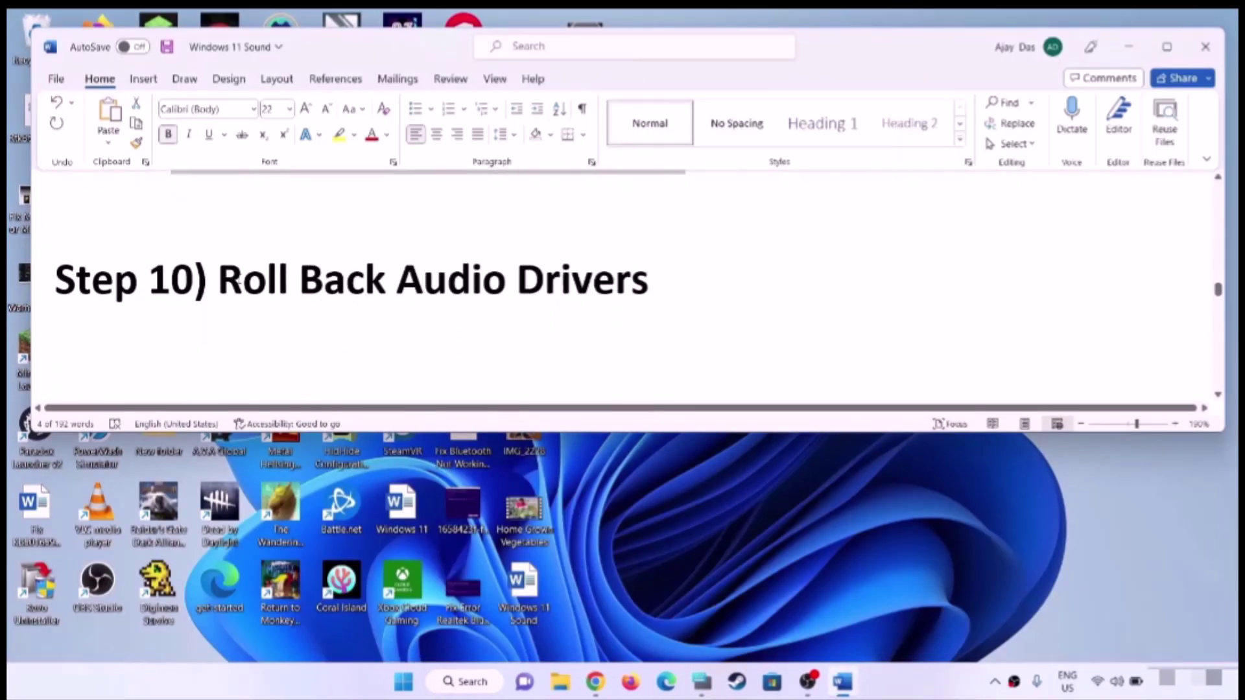
pyautogui.moveTo(240, 279); pyautogui.dragTo(750, 278)
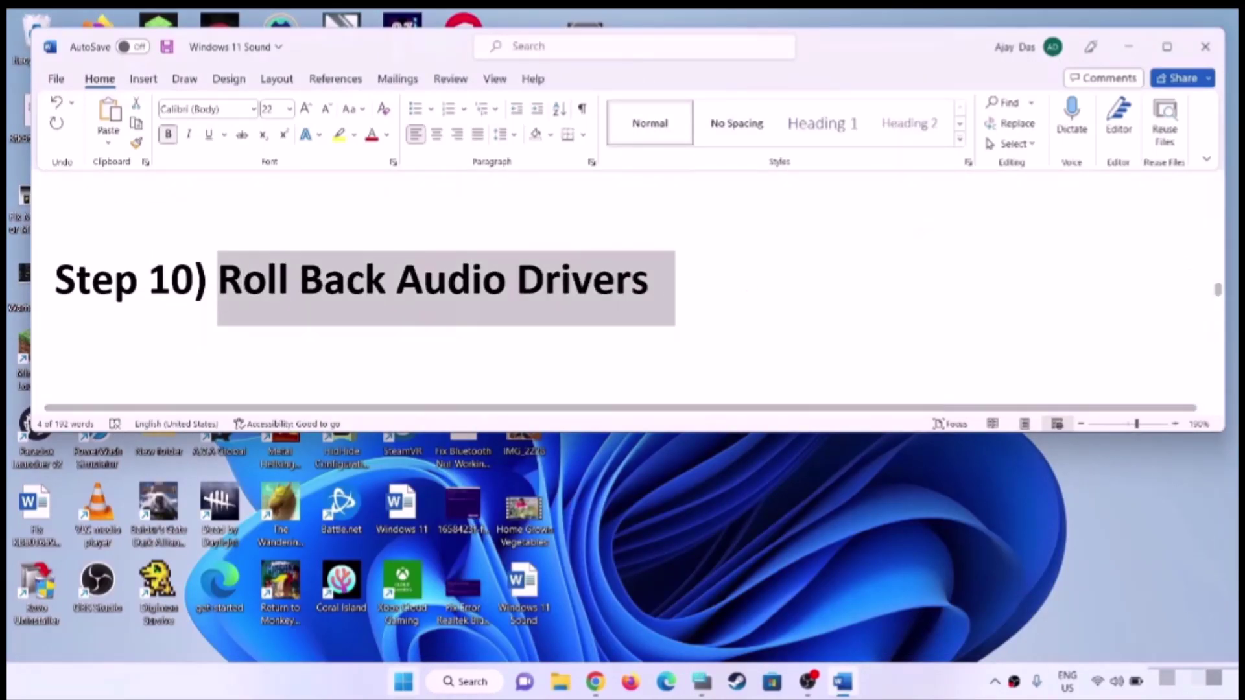
pyautogui.rightClick(404, 682)
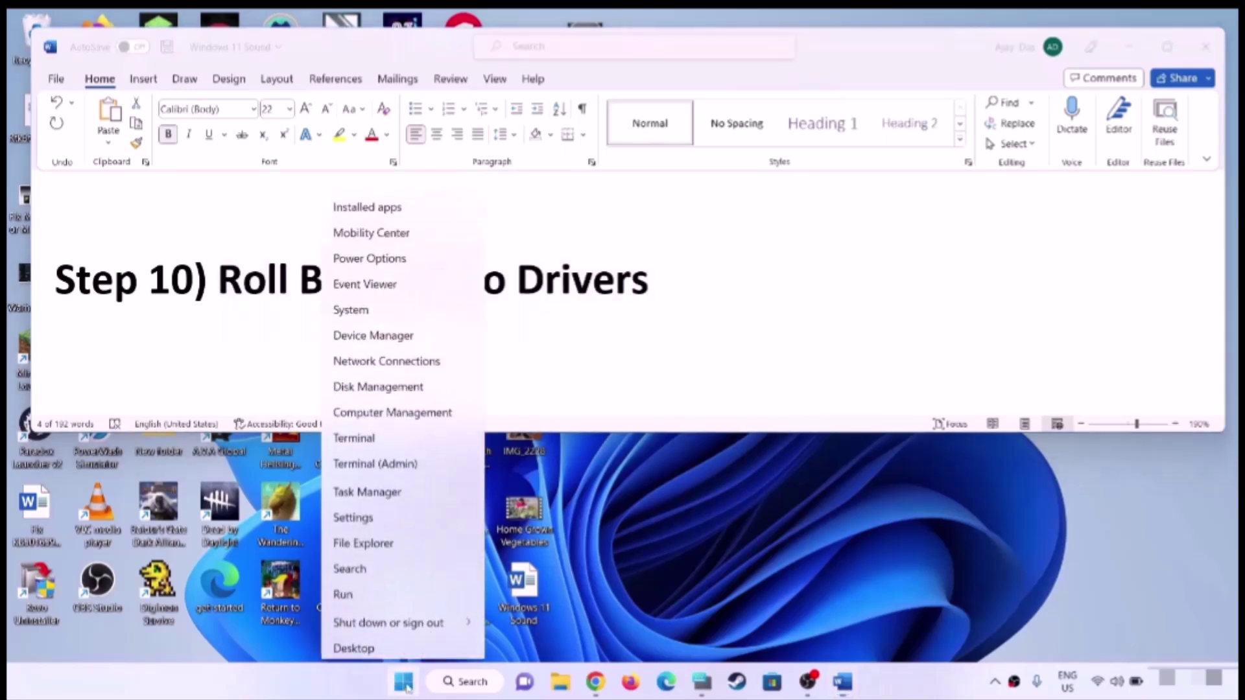
pyautogui.click(402, 337)
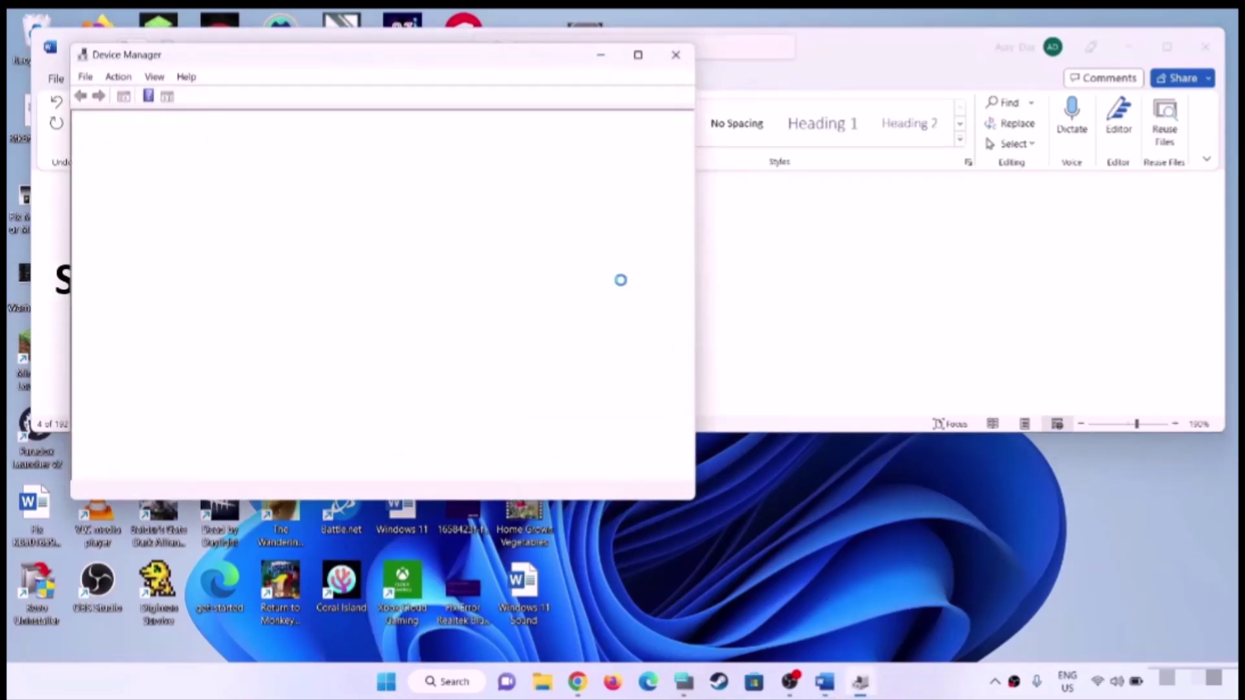
pyautogui.moveTo(408, 59); pyautogui.dragTo(664, 59)
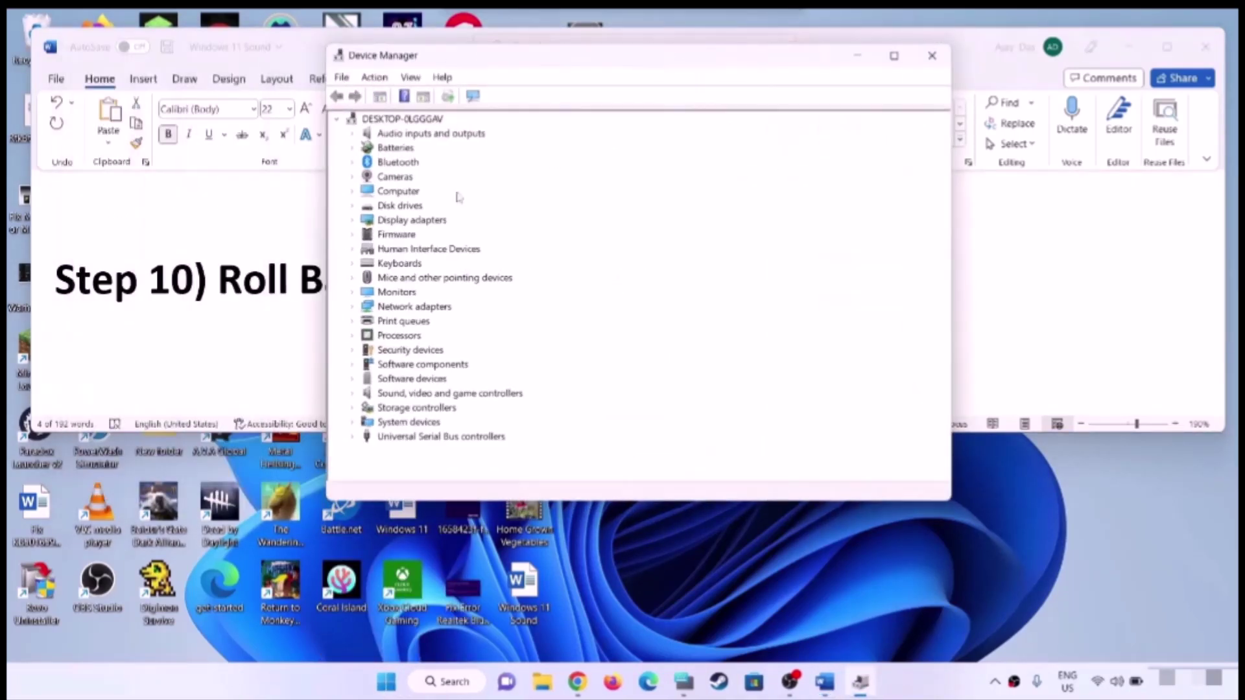
# Check the Roll Back Driver option in the Realtek(R) Audio device's driver properties, and close Device Manager
pyautogui.click(352, 394)
pyautogui.scroll(-1, 636, 392)
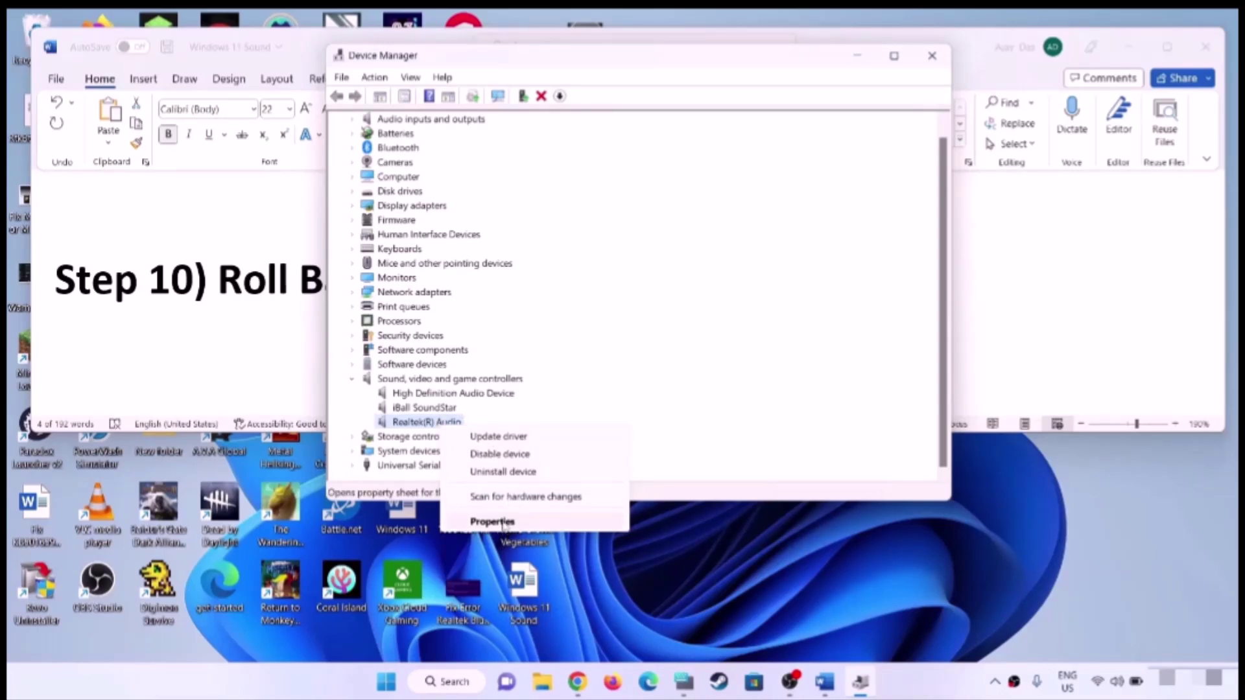
pyautogui.click(503, 523)
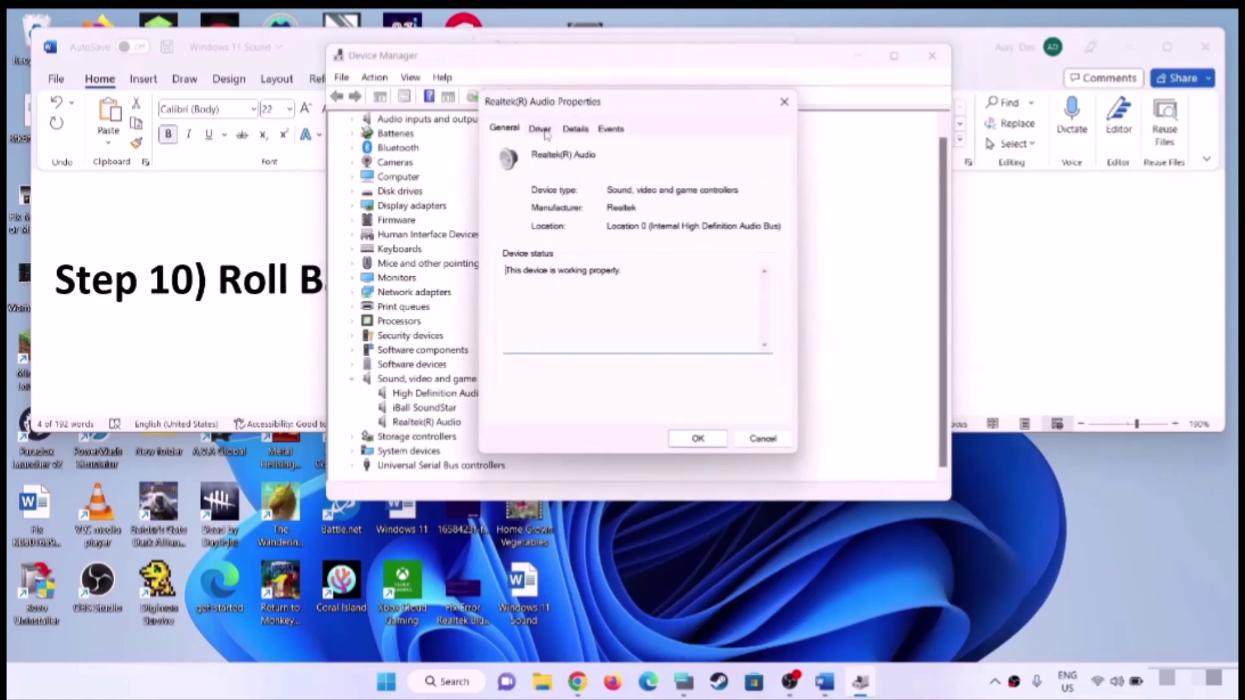
pyautogui.click(540, 129)
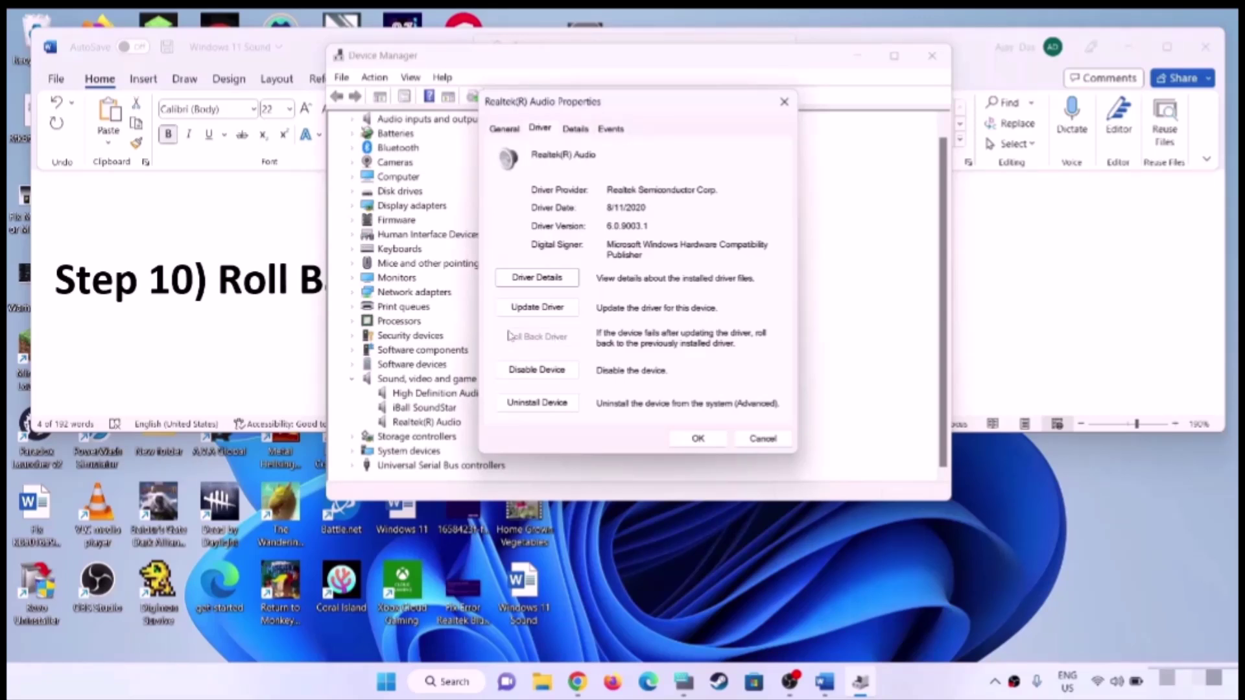
pyautogui.click(698, 438)
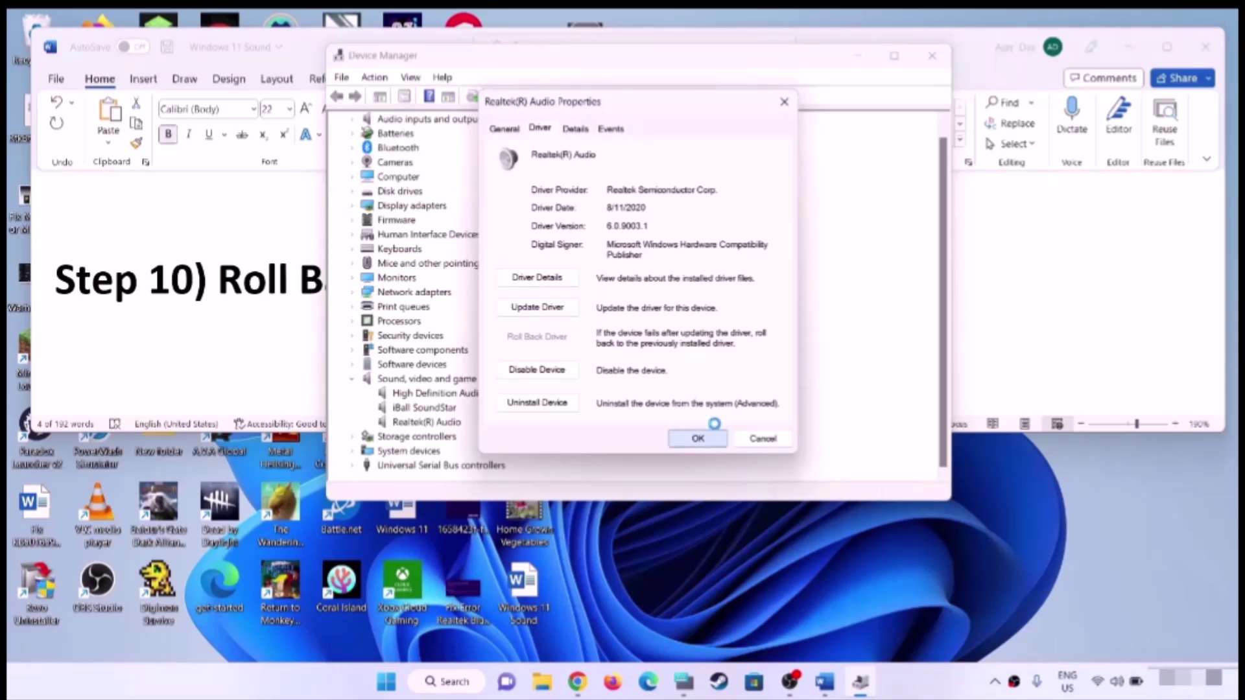
pyautogui.click(931, 55)
# Highlight "Reinstall audio driver from device manager" in the document's Step 11 and reopen Device Manager
pyautogui.scroll(-2, 379, 324)
pyautogui.scroll(-2, 380, 324)
pyautogui.scroll(1, 802, 261)
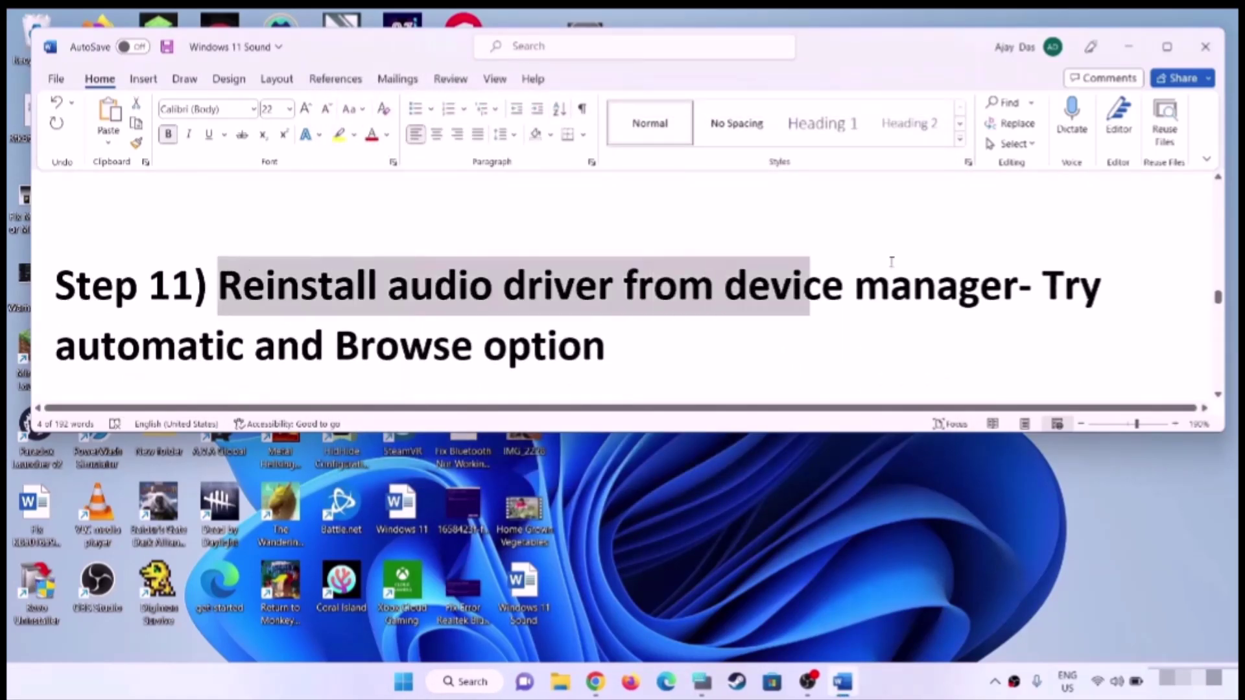
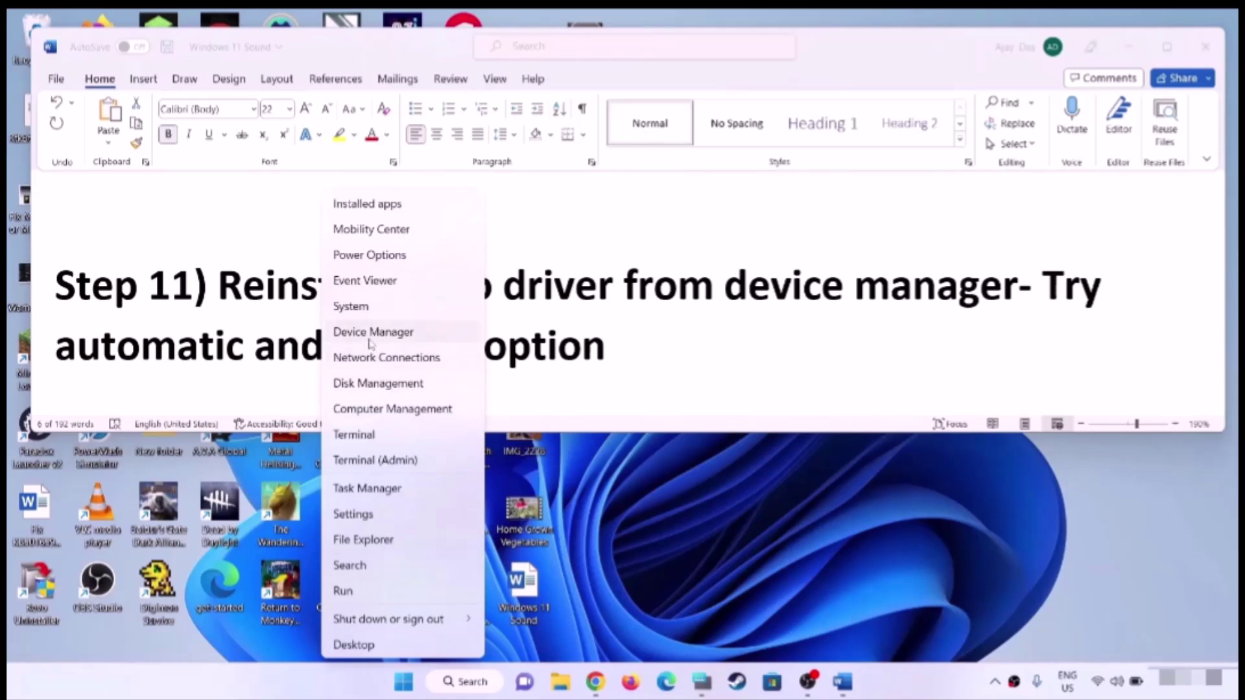
pyautogui.click(371, 334)
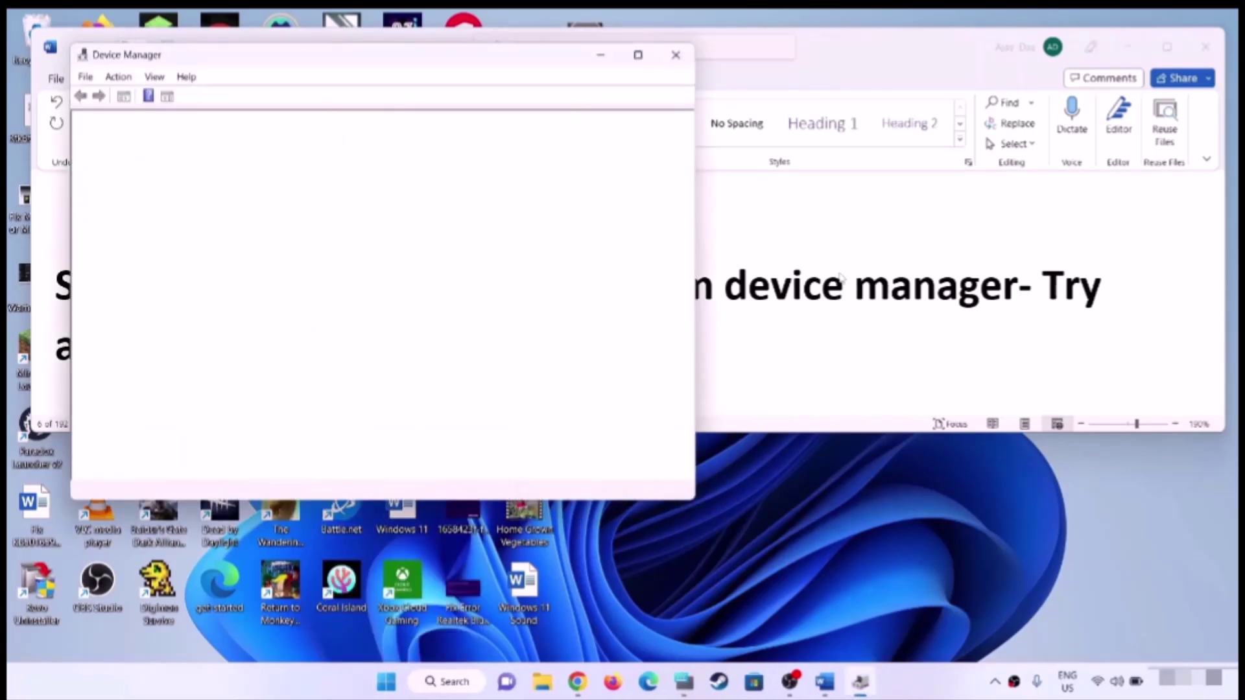
pyautogui.moveTo(342, 65); pyautogui.dragTo(734, 72)
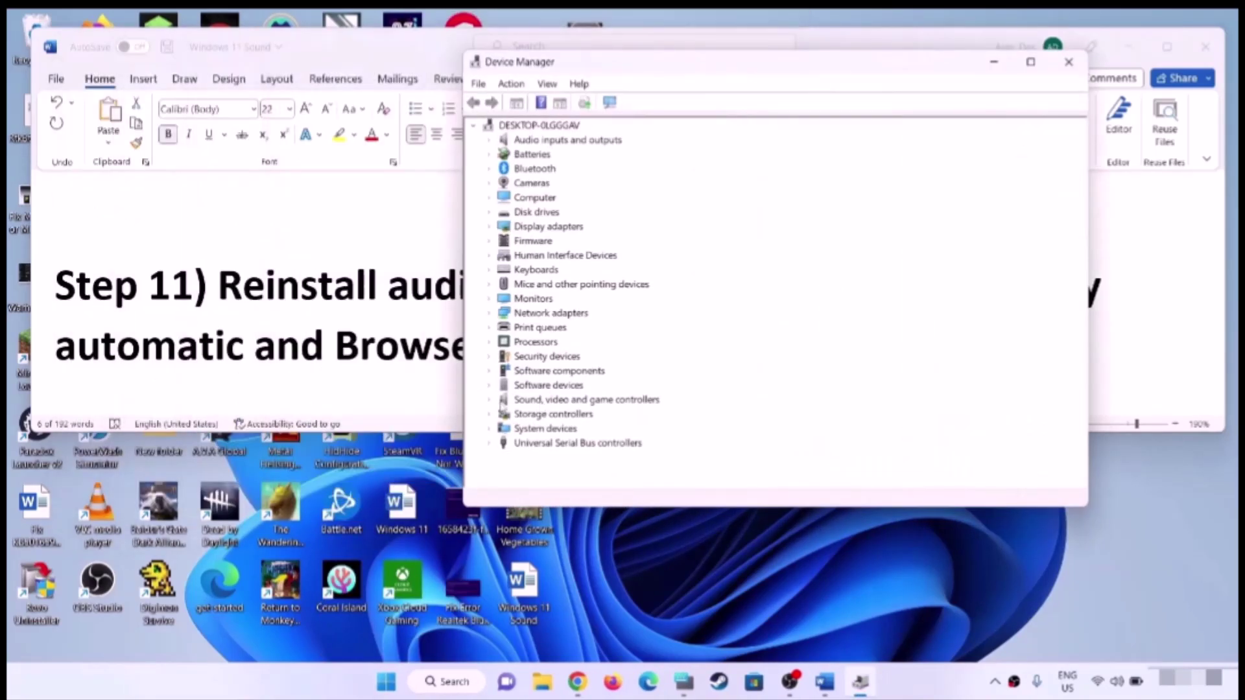
# Start a driver update from the Realtek(R) Audio device's properties and search automatically for drivers
pyautogui.click(490, 401)
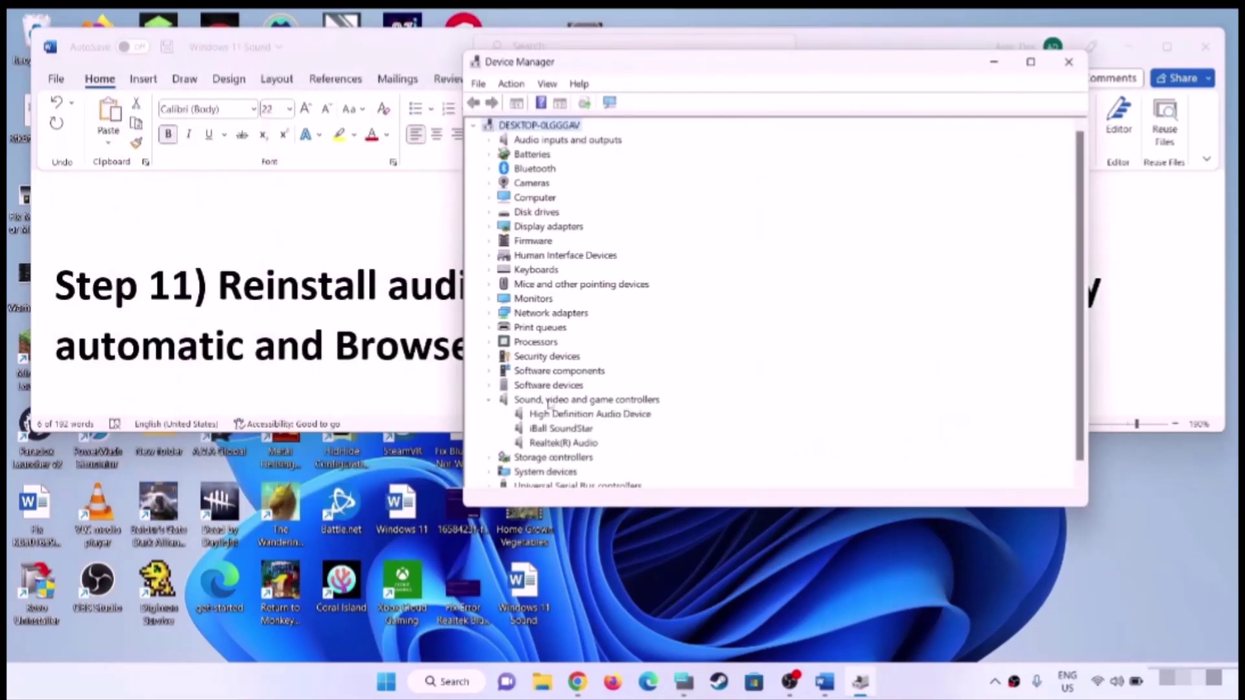
pyautogui.rightClick(570, 444)
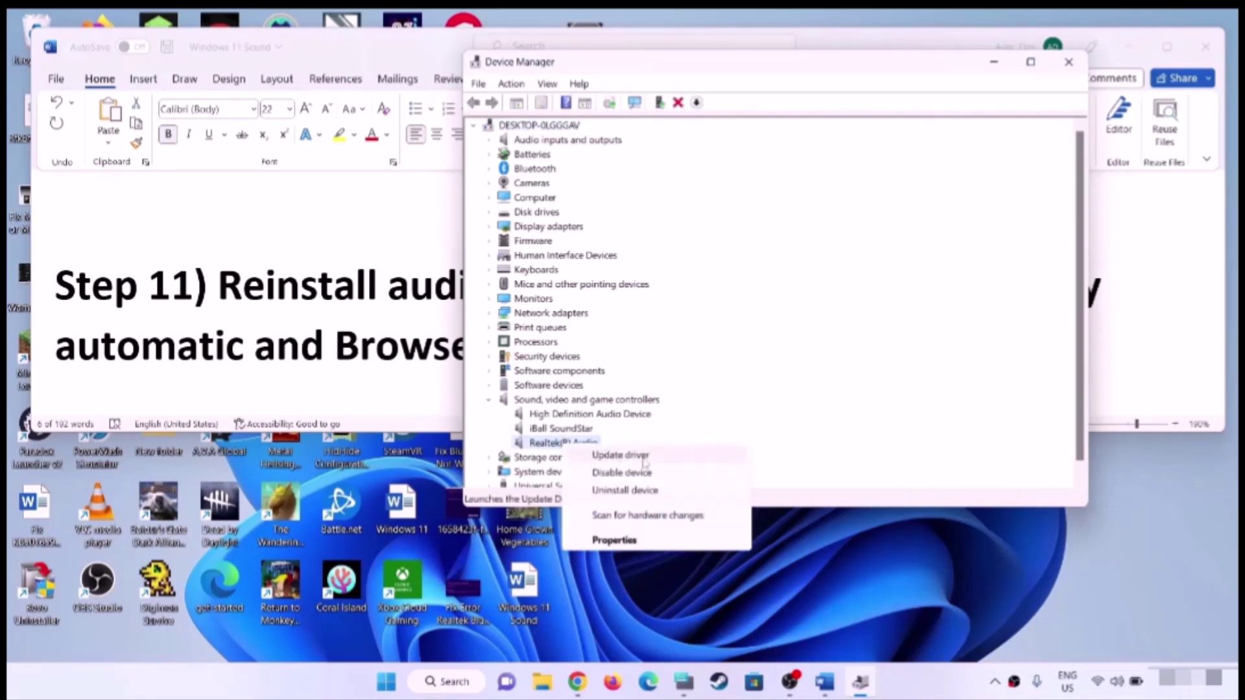
pyautogui.click(613, 540)
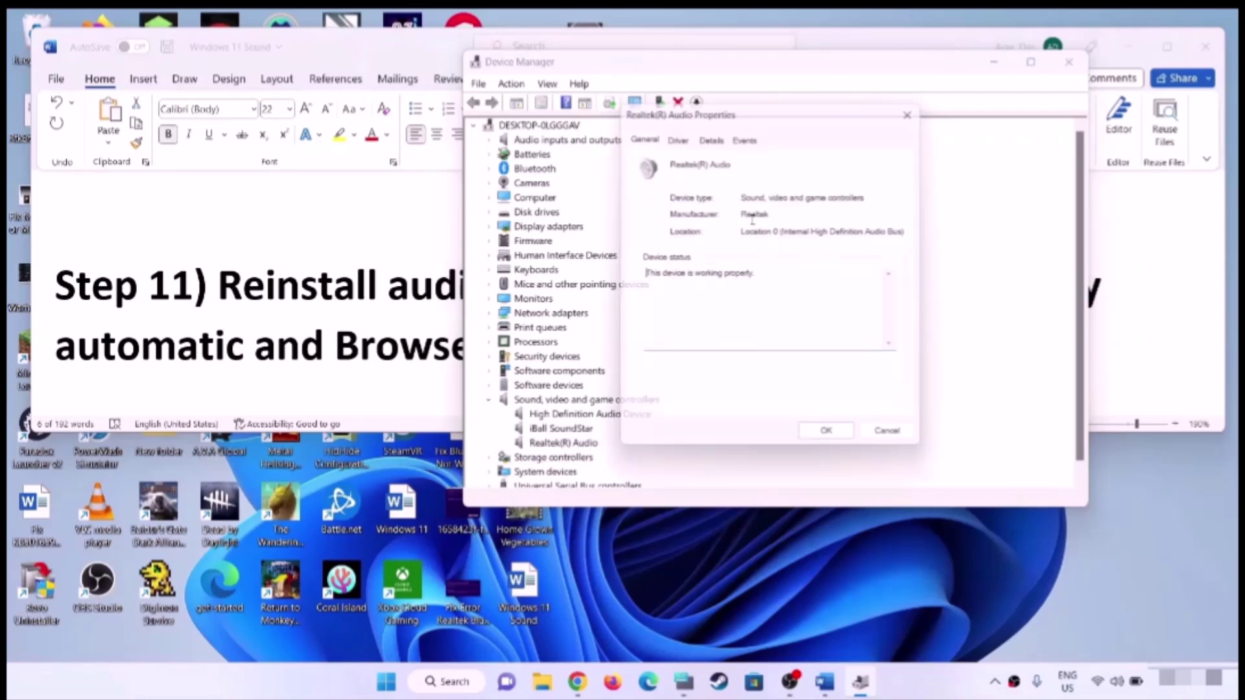
pyautogui.click(684, 136)
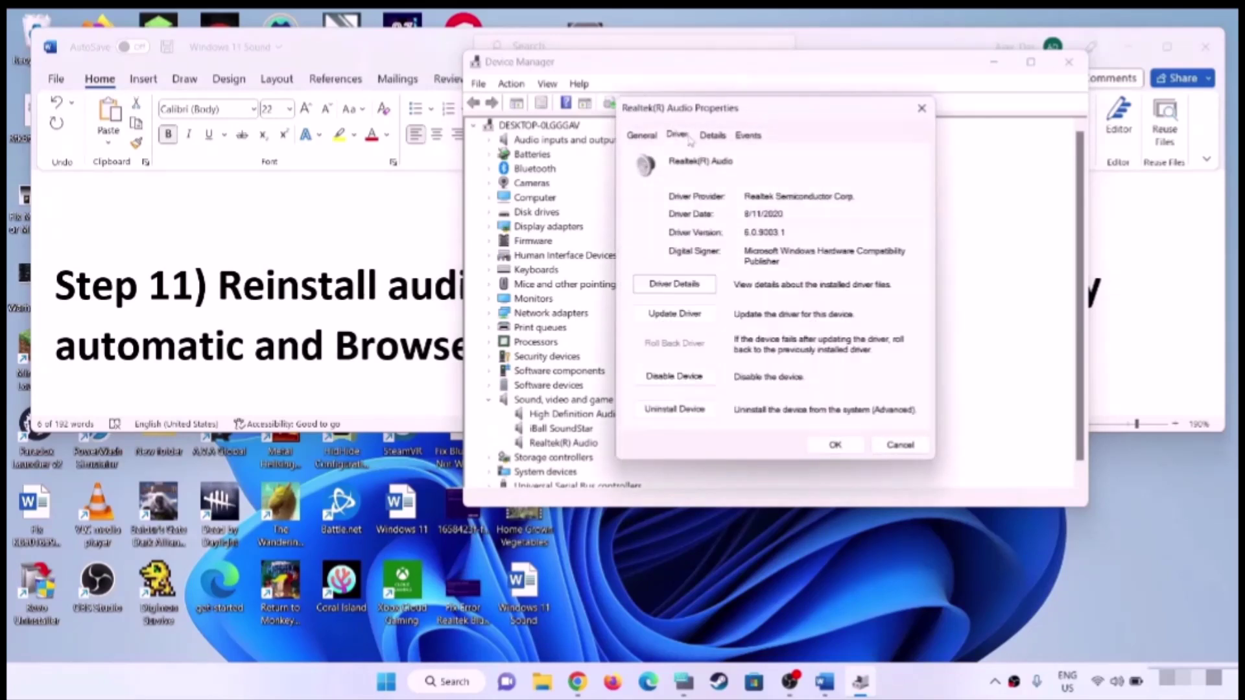
pyautogui.click(675, 314)
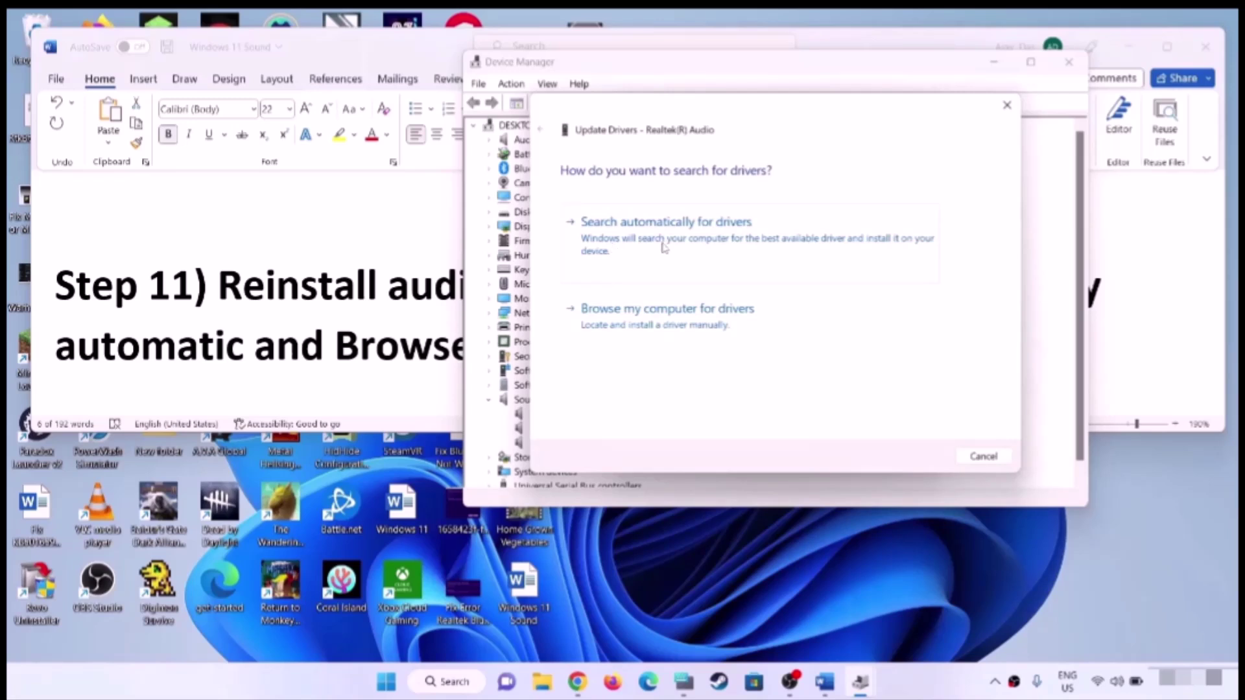
pyautogui.click(707, 248)
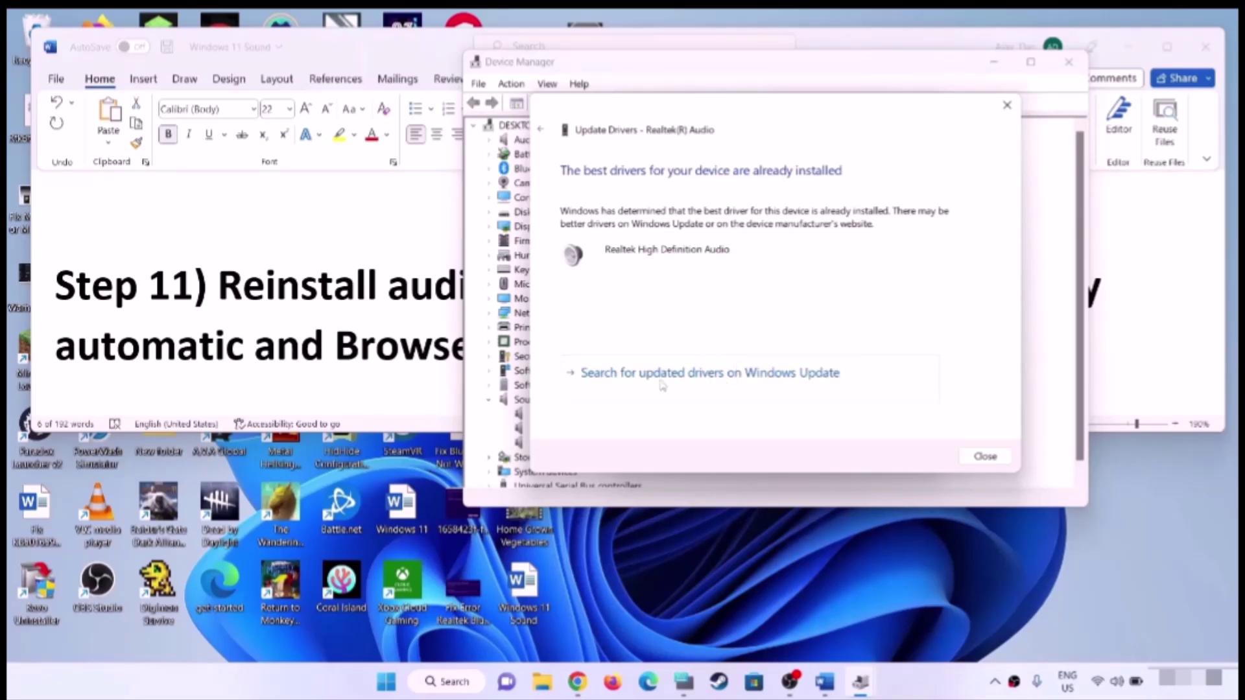
# Look for updated drivers on Windows Update, and close Settings and the Realtek(R) Audio properties
pyautogui.click(717, 379)
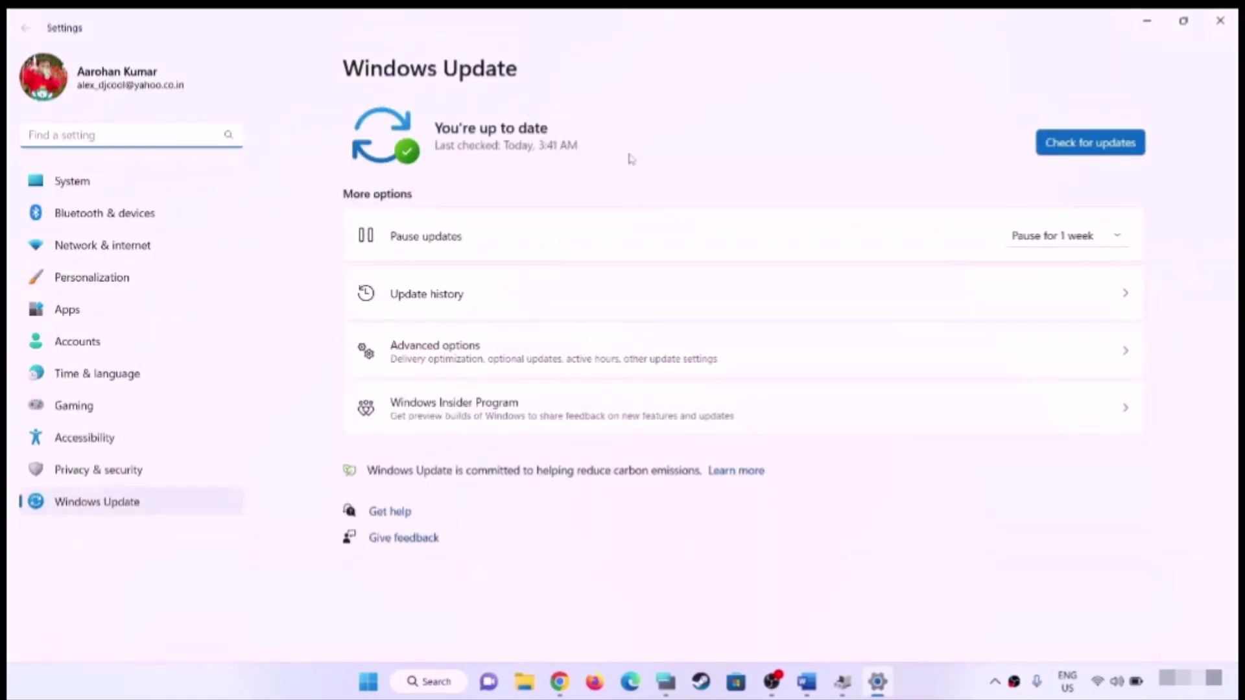
pyautogui.click(1221, 24)
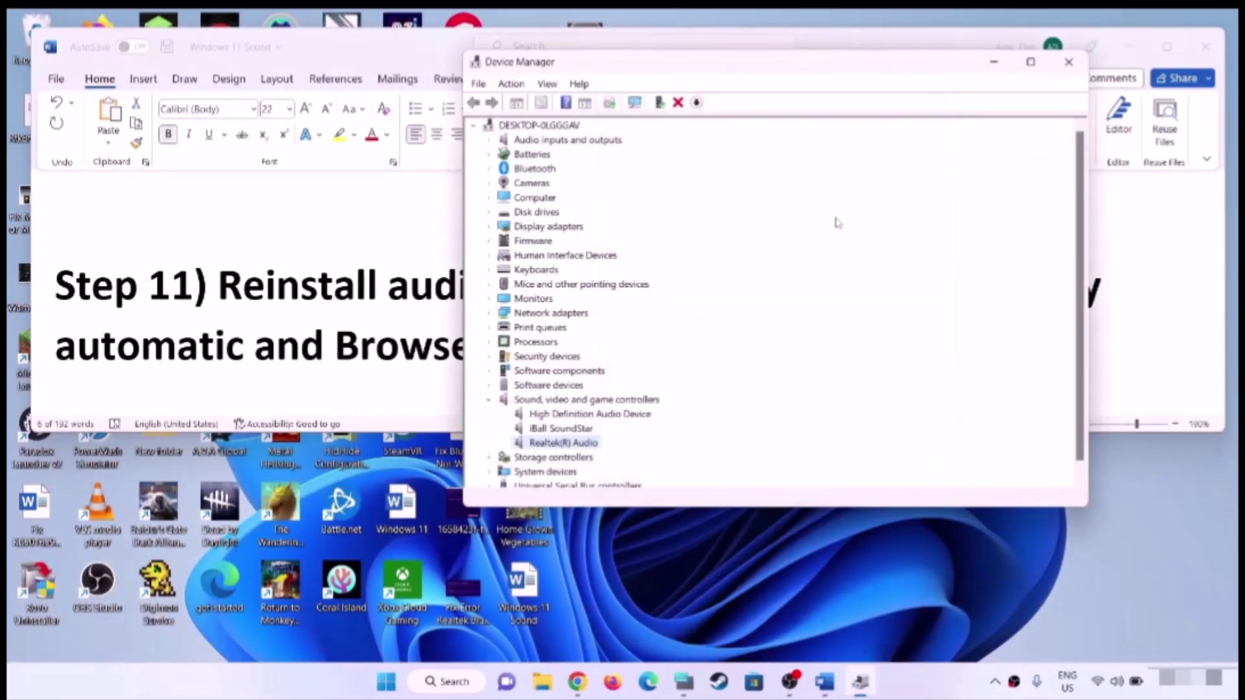
pyautogui.click(921, 107)
# Start another Realtek(R) Audio driver update, browsing the computer for drivers and showing the list of available ones
pyautogui.rightClick(555, 445)
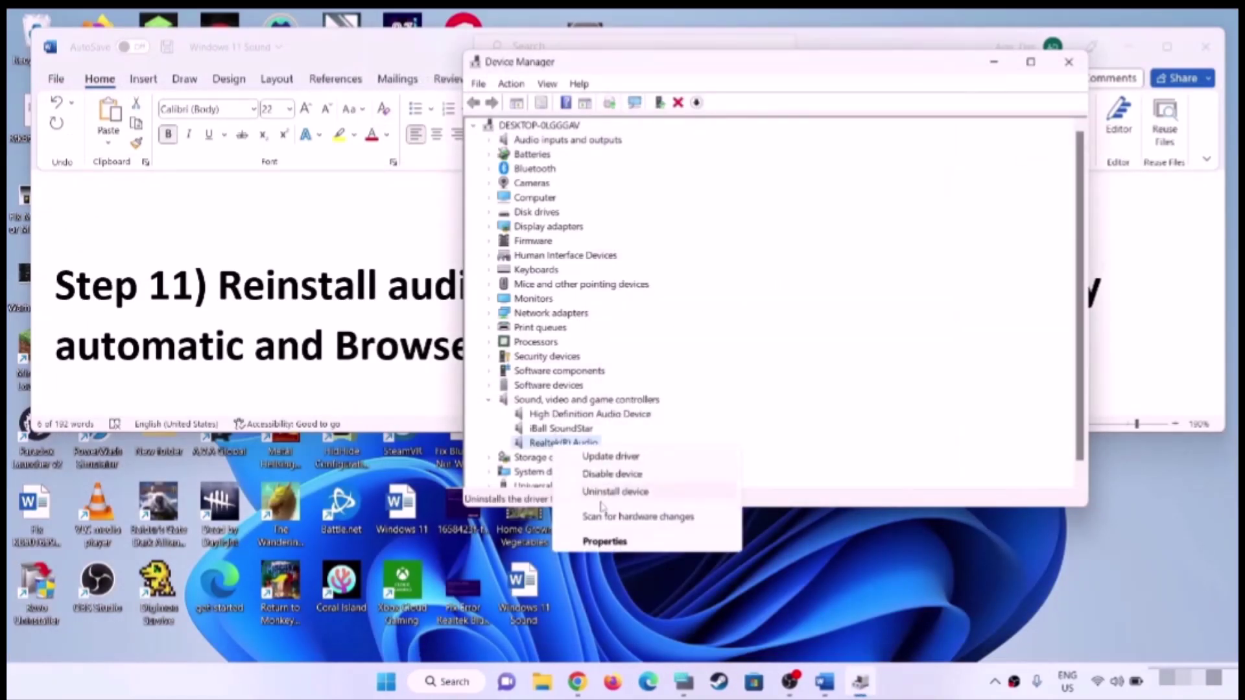
pyautogui.click(613, 457)
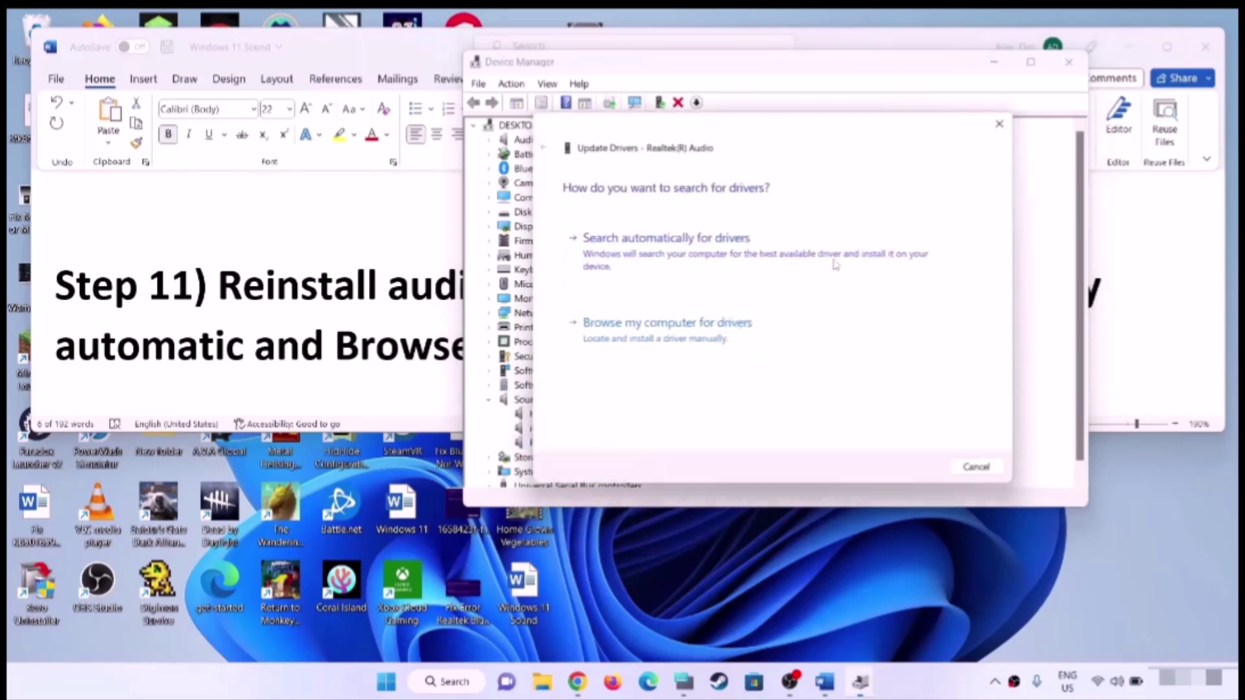
pyautogui.click(717, 344)
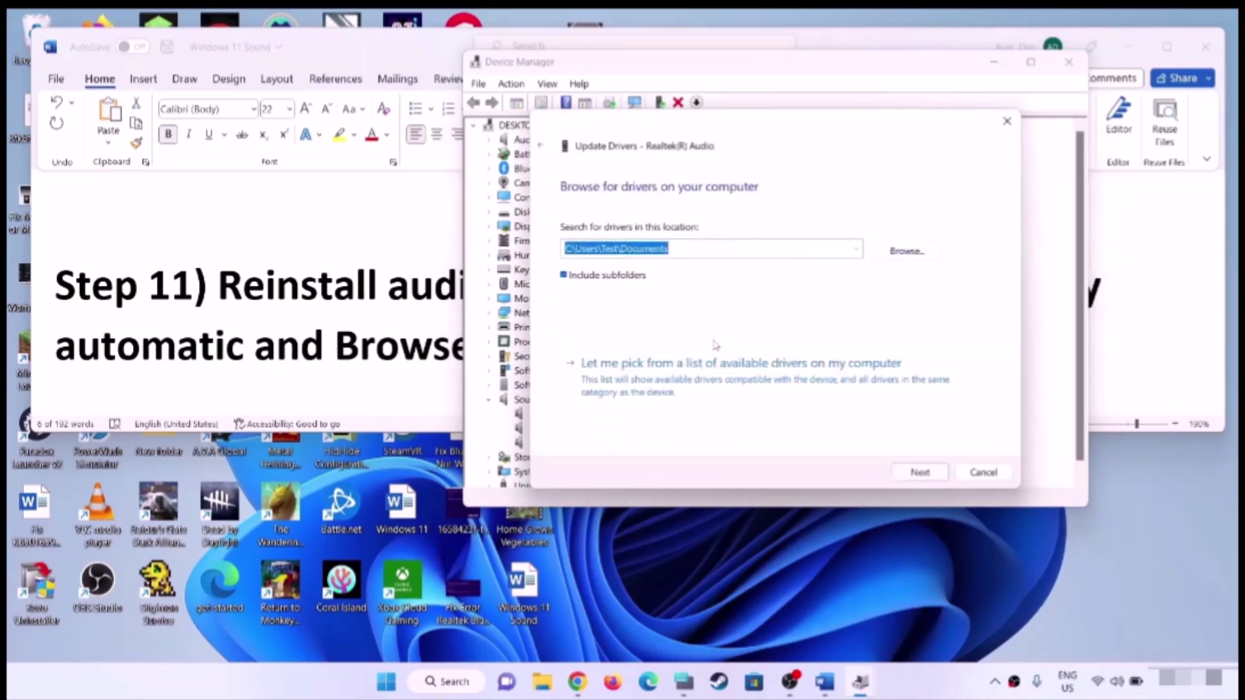
pyautogui.click(692, 388)
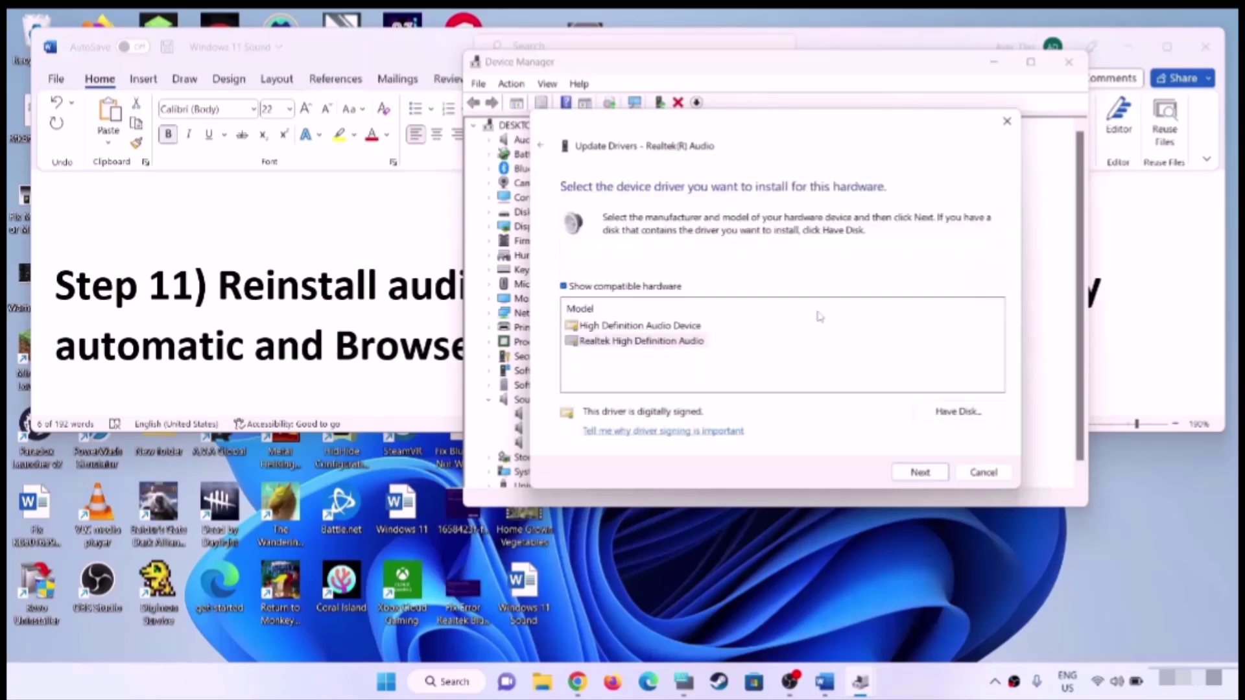
pyautogui.moveTo(764, 120); pyautogui.dragTo(942, 114)
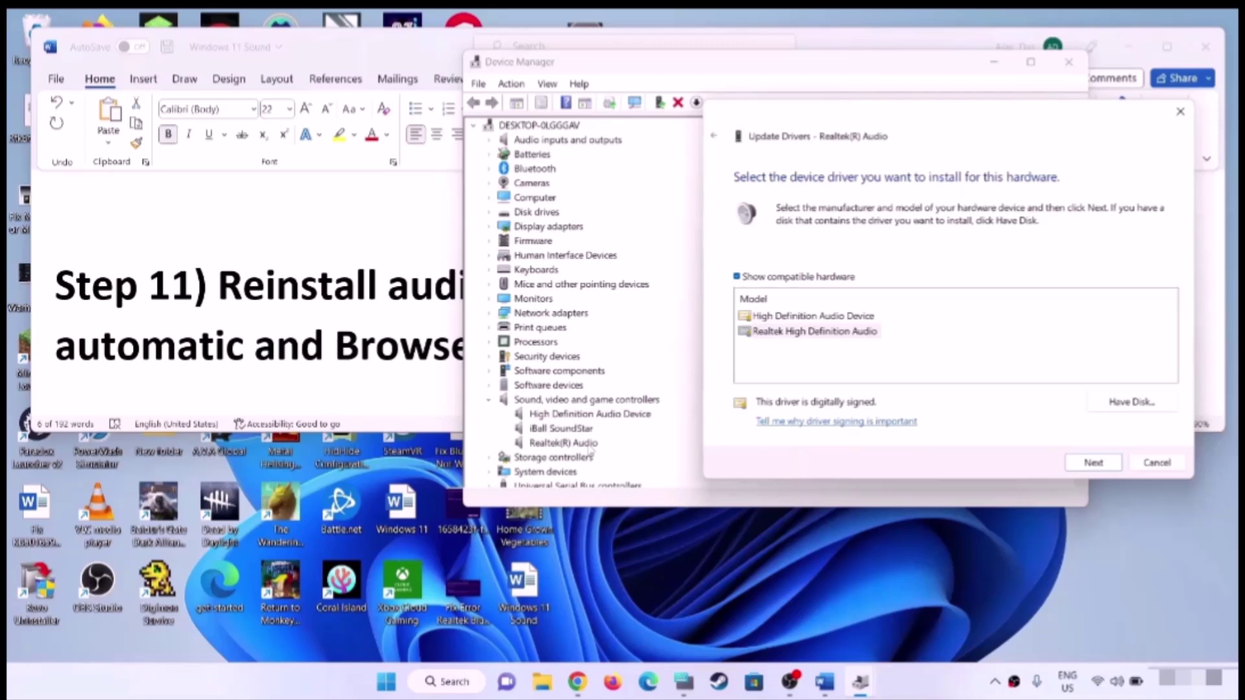
# Try selecting High Definition Audio Device and Realtek High Definition Audio in the driver list, cancel the update, and close Device Manager
pyautogui.click(788, 319)
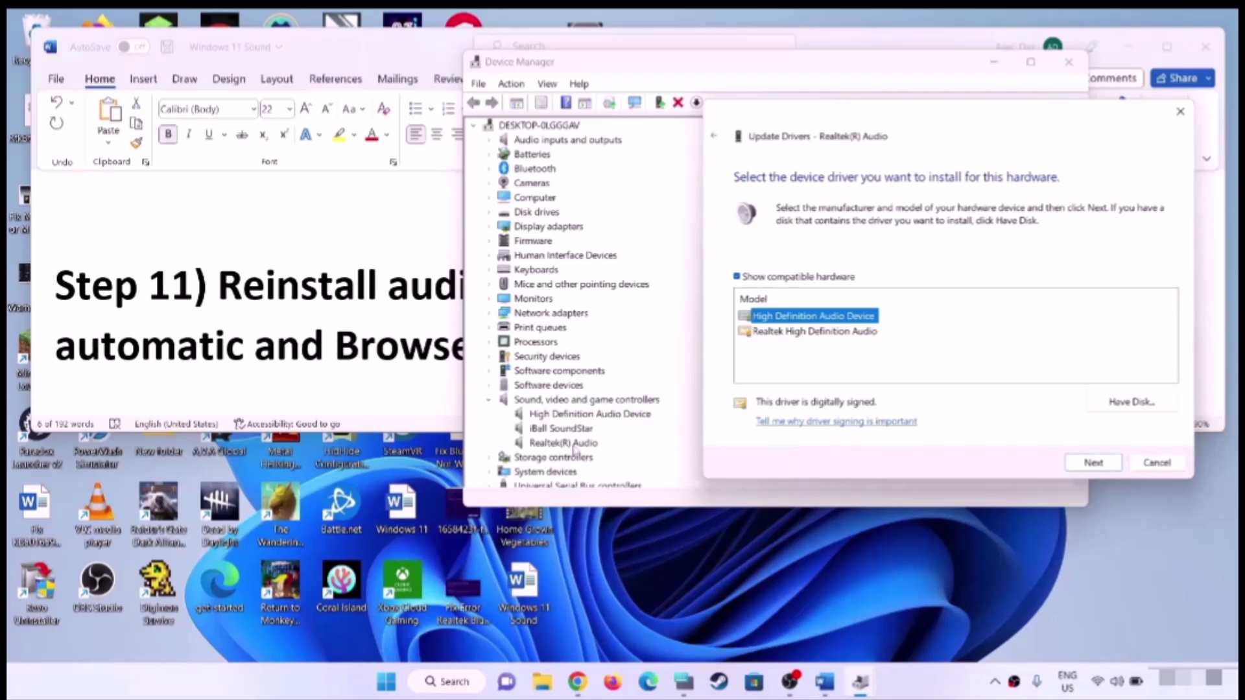
pyautogui.click(796, 334)
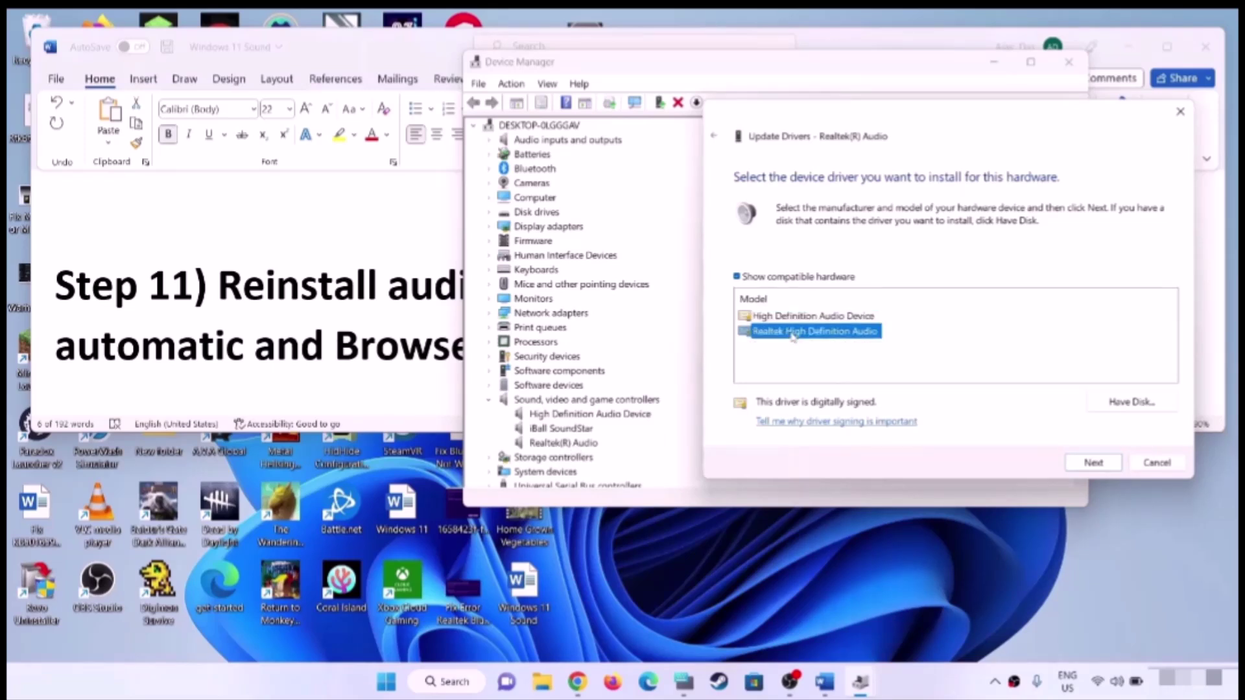
pyautogui.click(1156, 462)
pyautogui.click(1069, 62)
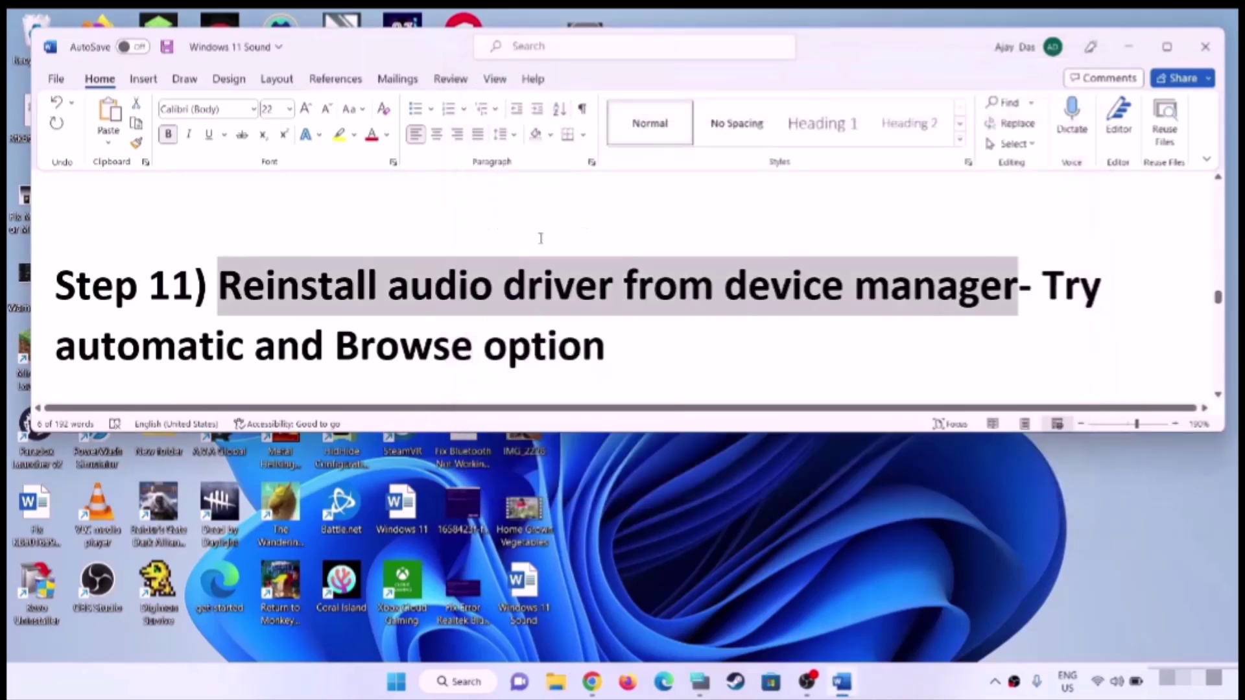
# Highlight "enable it and make it default." in the document's Step 12 and open Control Panel
pyautogui.scroll(-3, 639, 301)
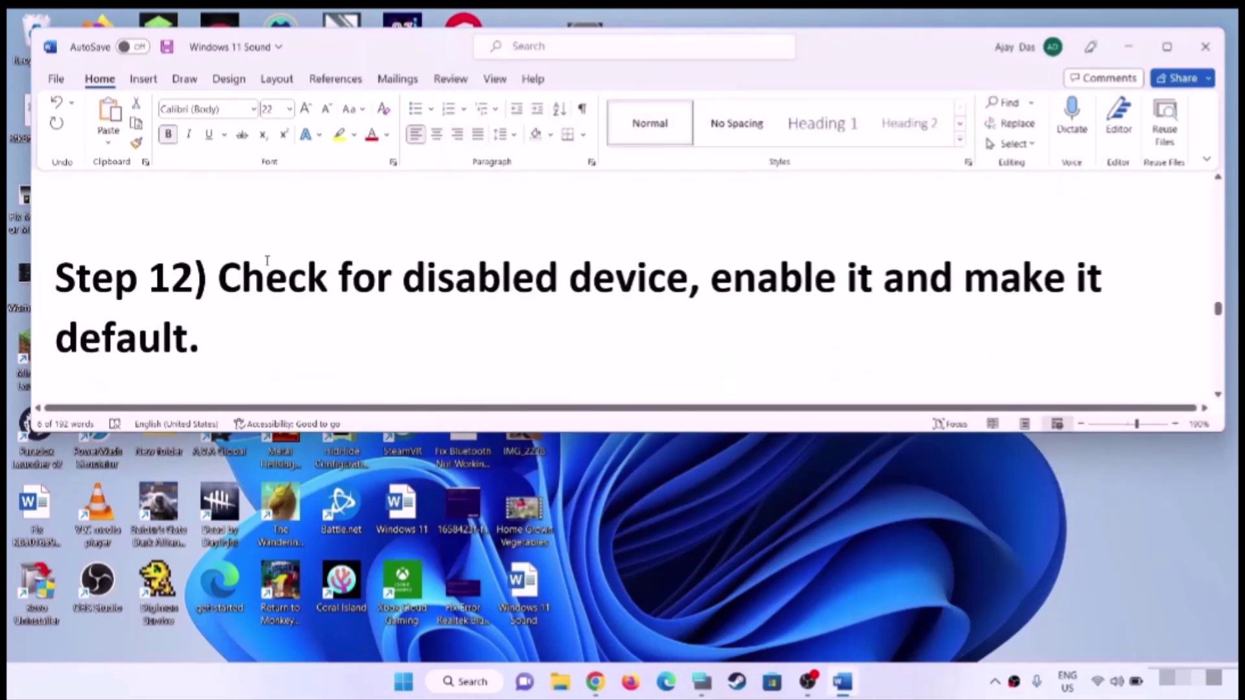
pyautogui.moveTo(221, 278); pyautogui.dragTo(266, 334)
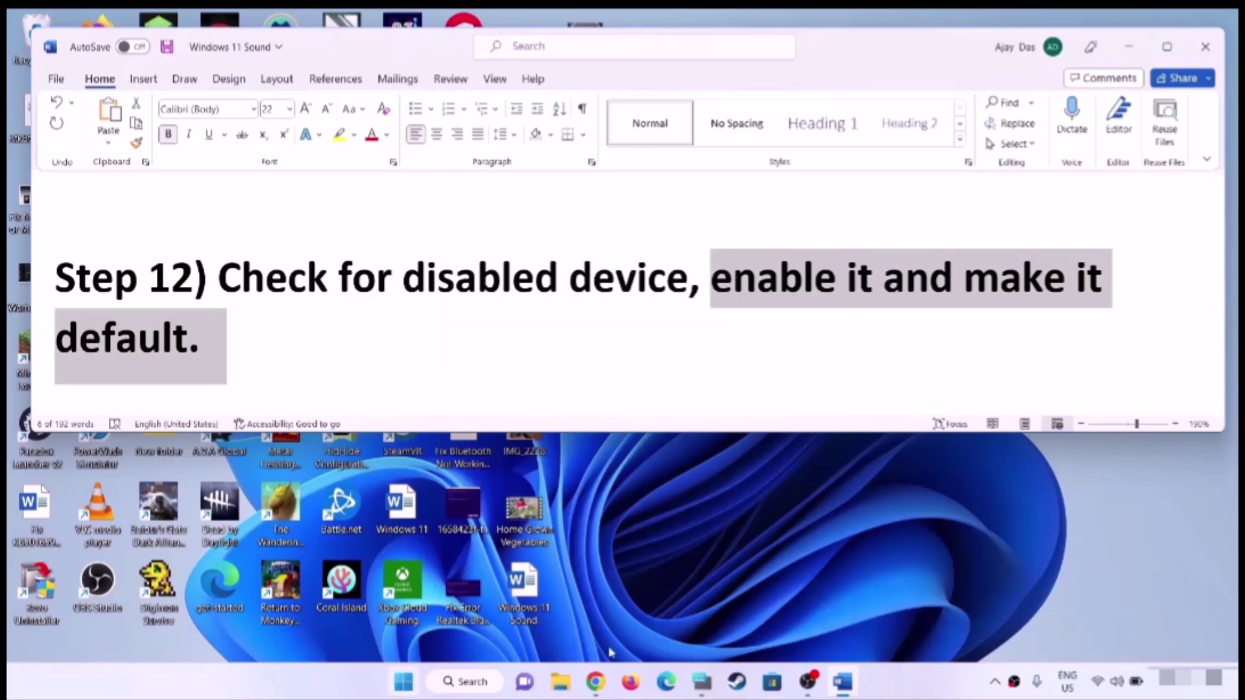
pyautogui.click(405, 682)
pyautogui.write('control panel')
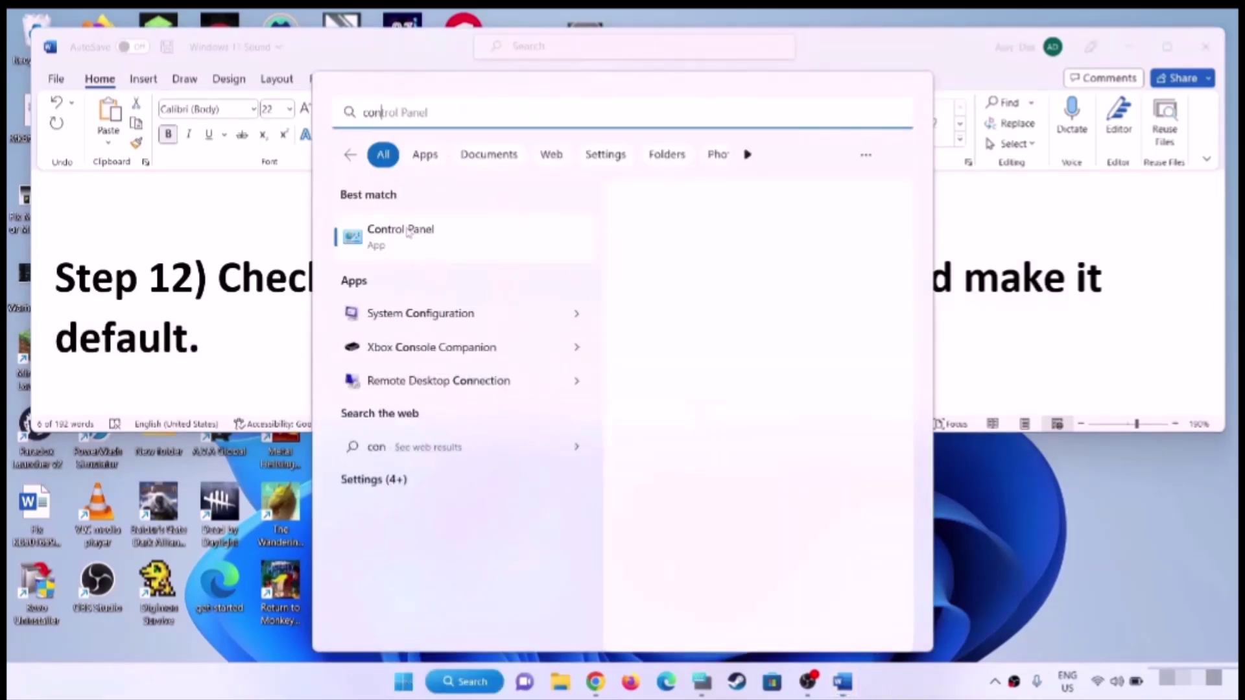
pyautogui.click(764, 258)
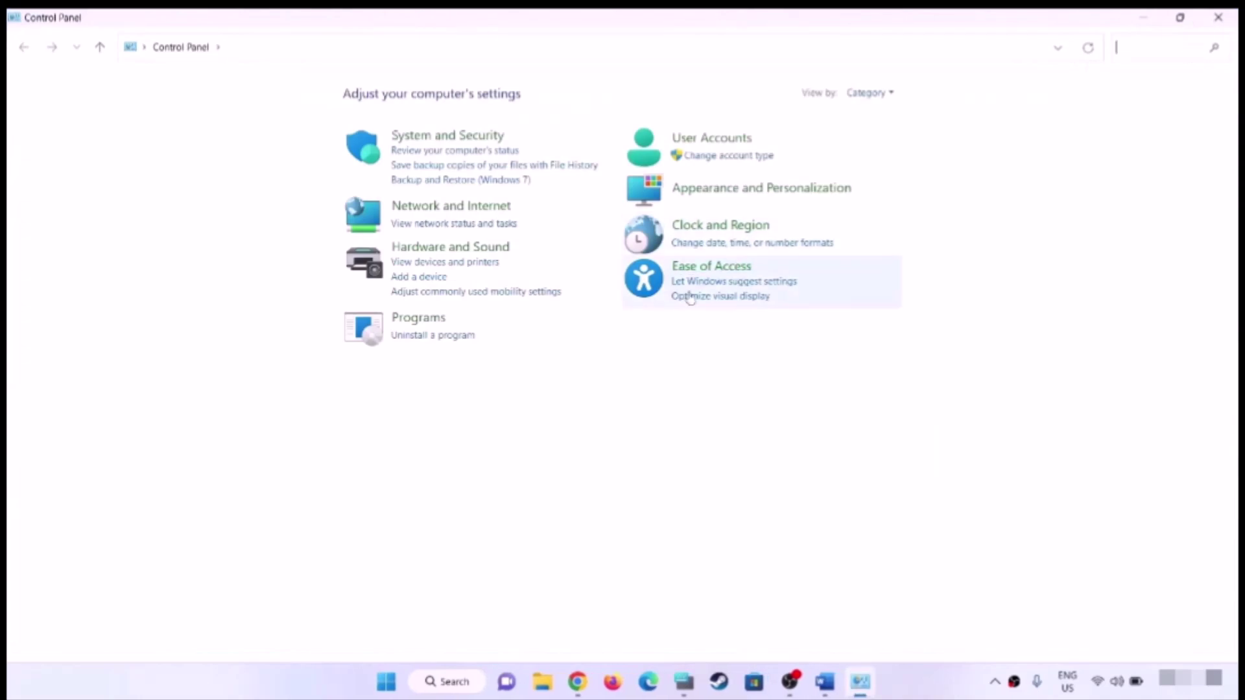
# Open the Sound dialog from the Hardware and Sound category, showing the playback devices
pyautogui.click(480, 249)
pyautogui.click(241, 187)
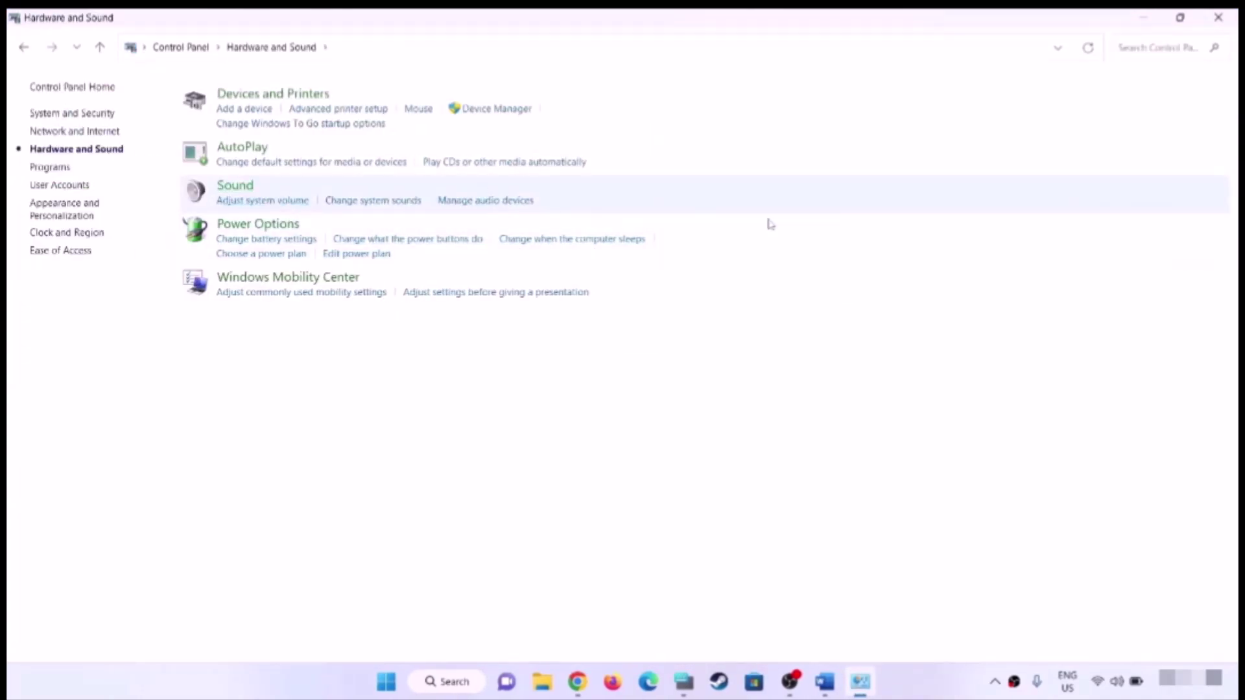
pyautogui.moveTo(319, 122); pyautogui.dragTo(876, 104)
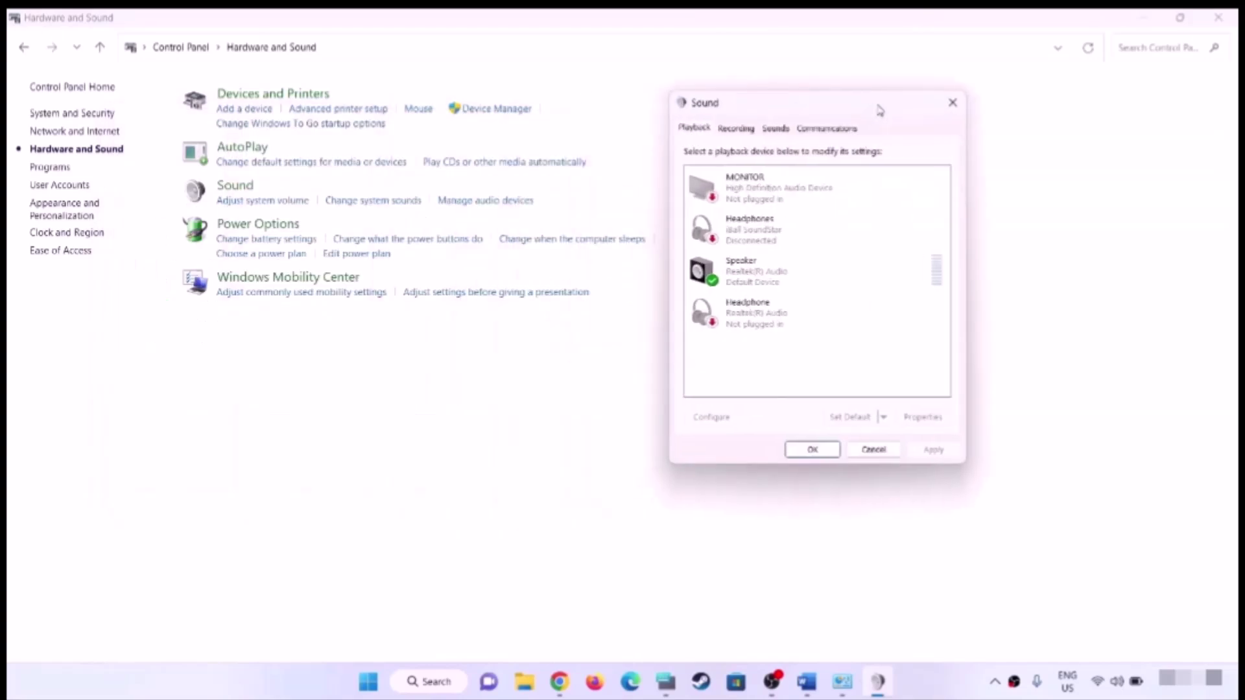
# Select the Realtek(R) Audio Speaker among the playback devices, accept the Sound dialog, and close Control Panel
pyautogui.click(764, 280)
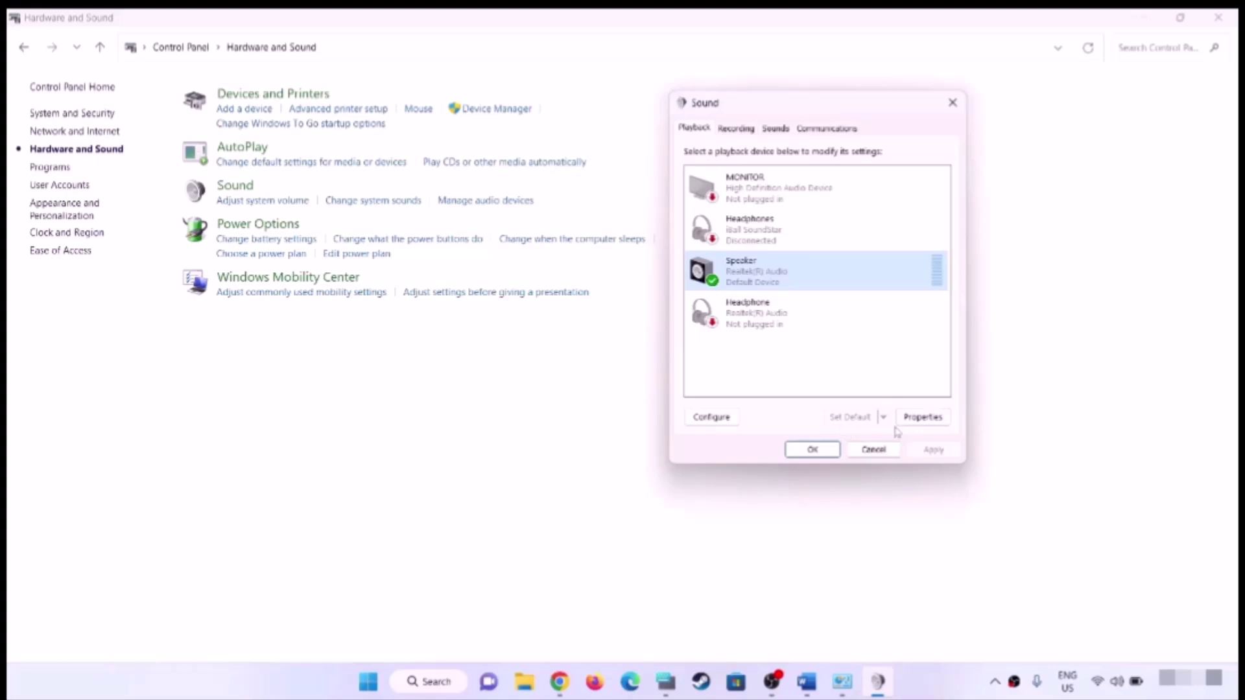
pyautogui.click(830, 448)
pyautogui.click(1217, 18)
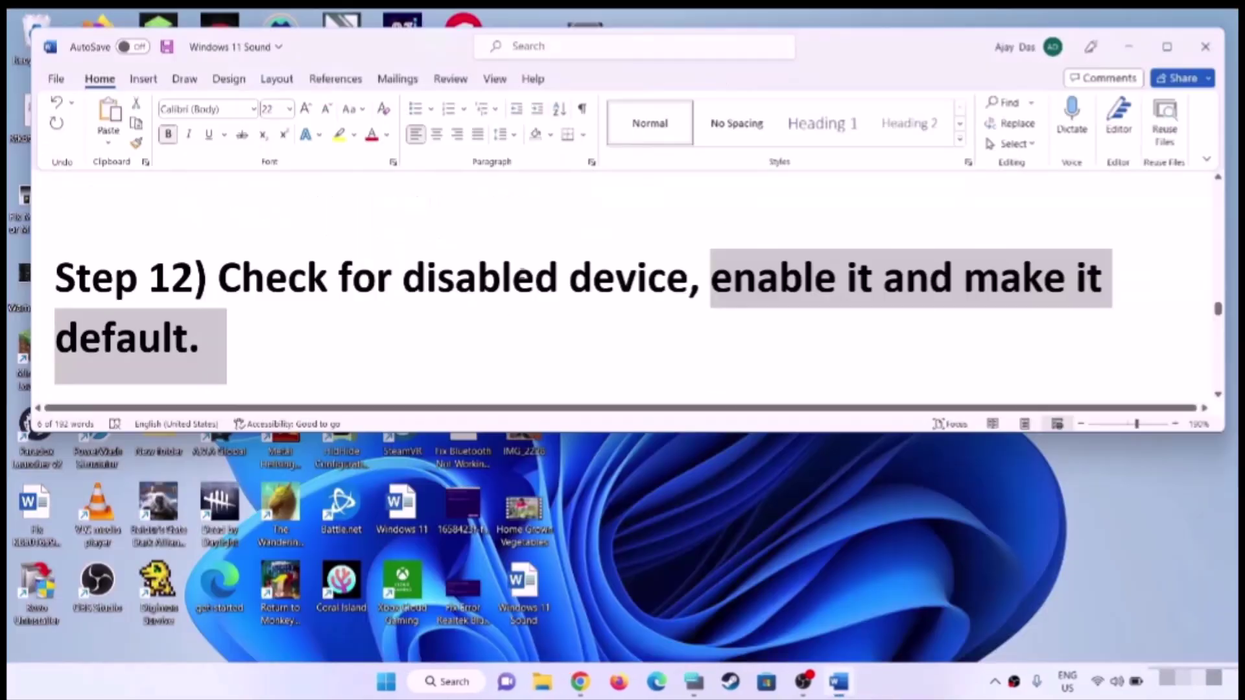
# Highlight "Restart Windows Audio Service" in the document's Step 13 and open the Services app
pyautogui.scroll(-2, 563, 337)
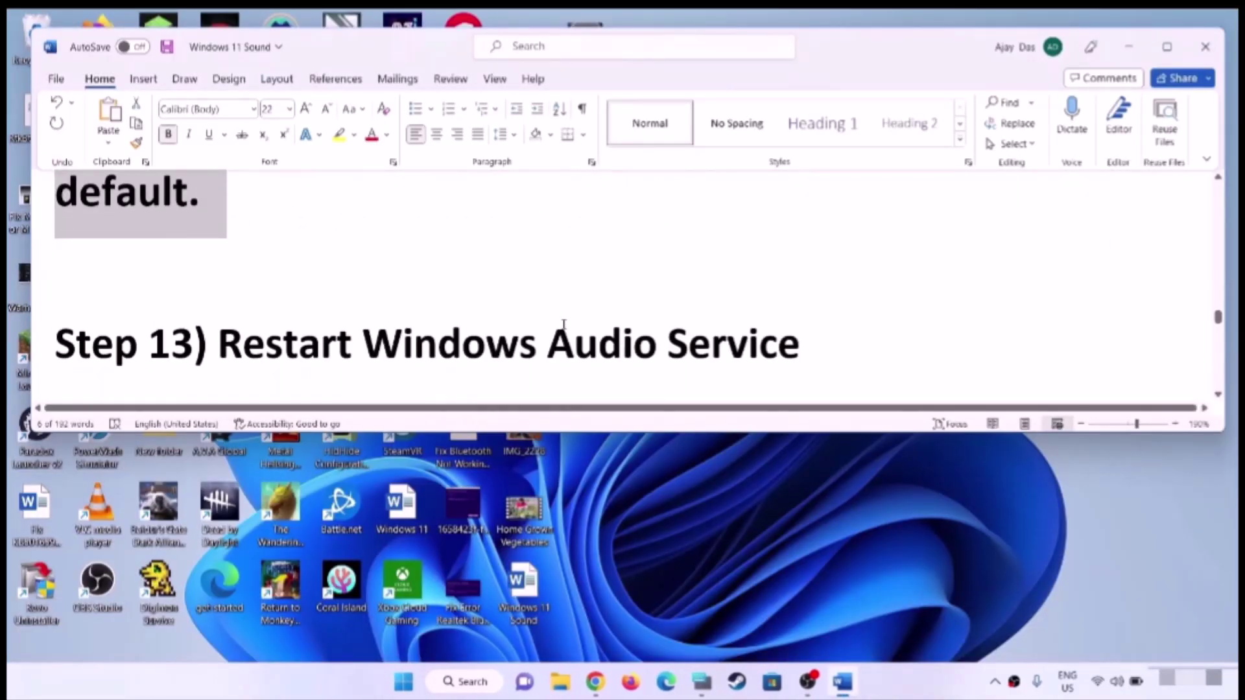
pyautogui.scroll(-1, 563, 324)
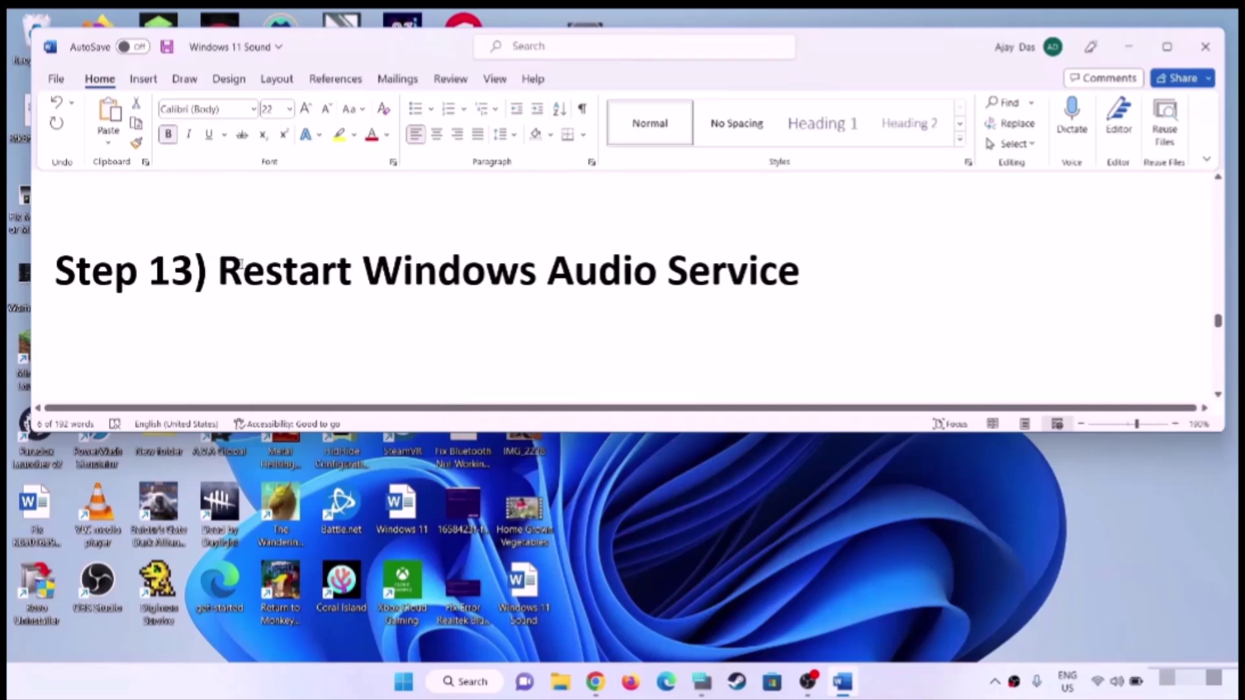
pyautogui.moveTo(240, 264); pyautogui.dragTo(847, 285)
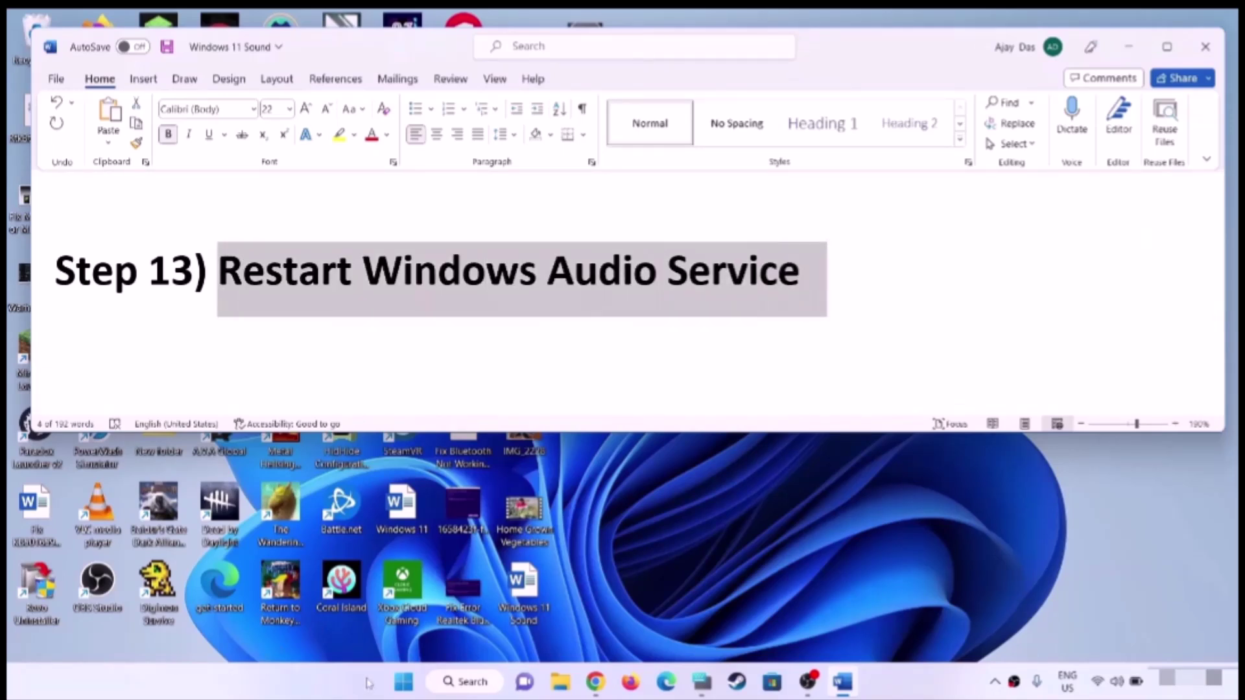
pyautogui.click(402, 682)
pyautogui.write('services')
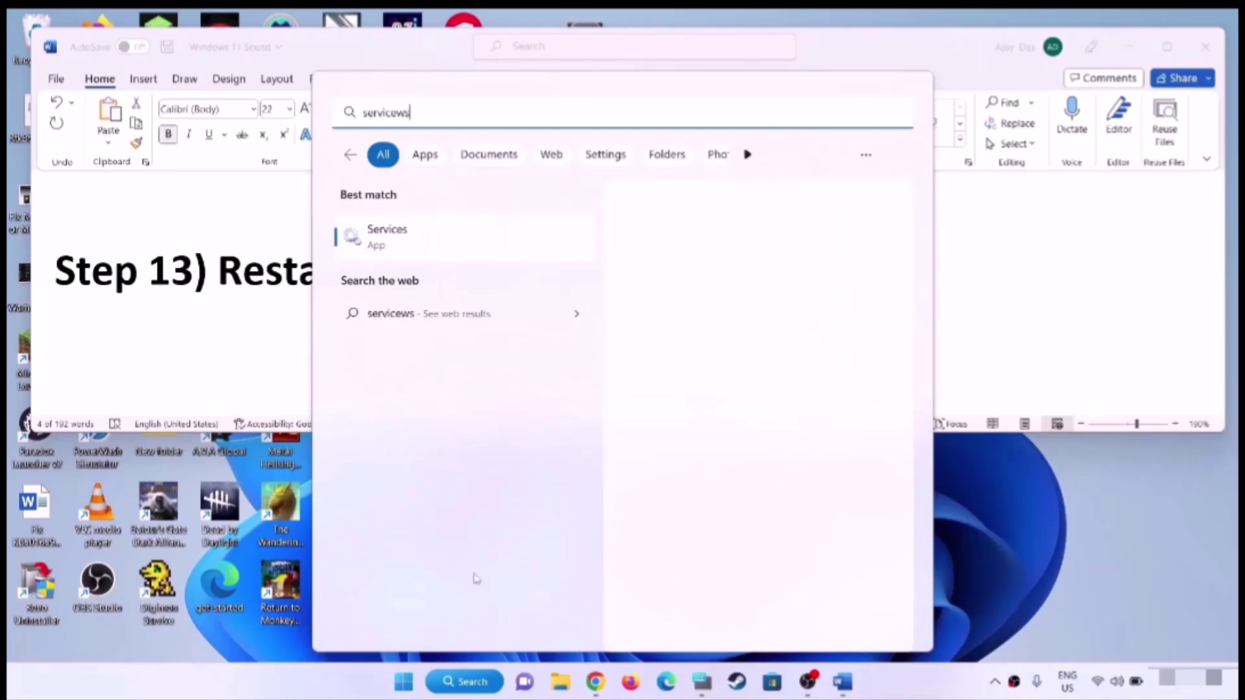
pyautogui.click(488, 245)
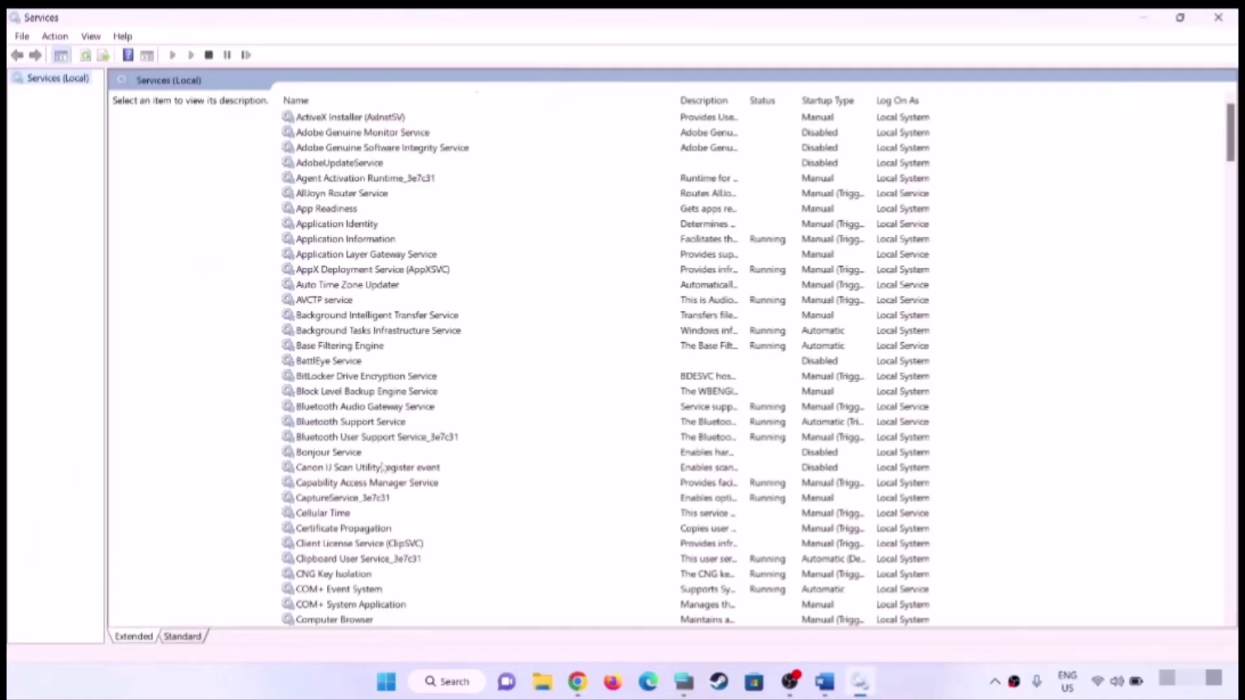
# Find the Windows Audio service and apply Automatic as its startup type in its properties
pyautogui.click(439, 441)
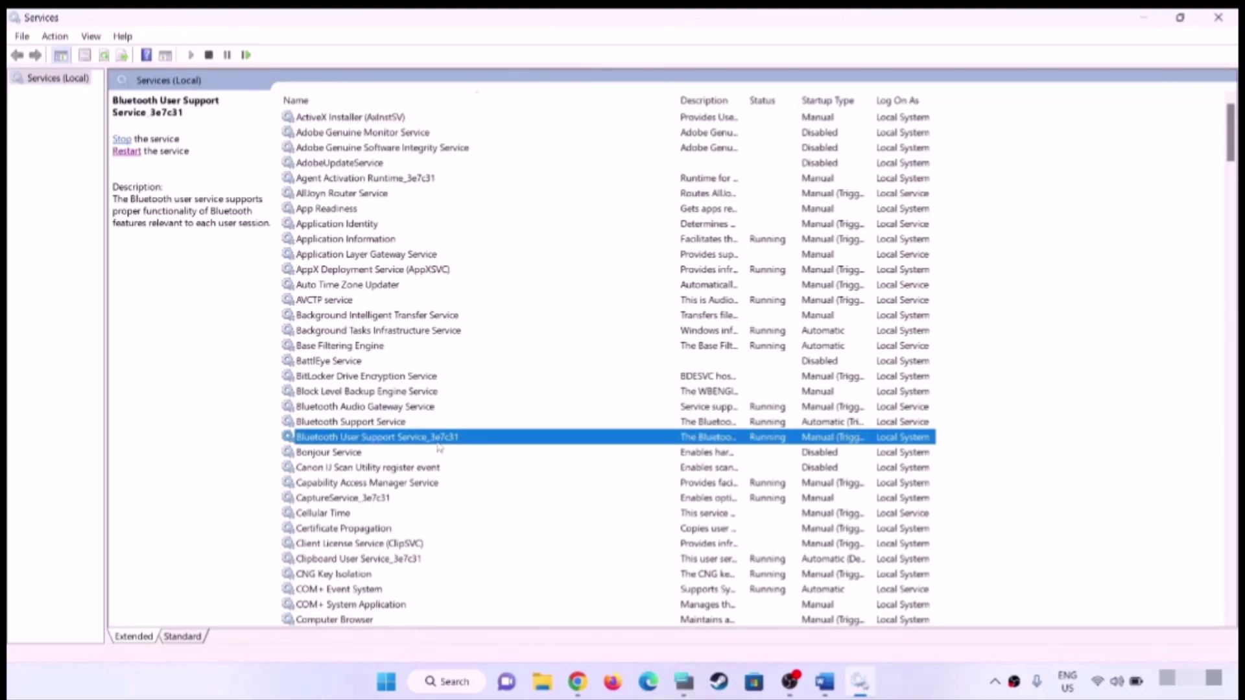
pyautogui.press('w')
pyautogui.click(344, 240)
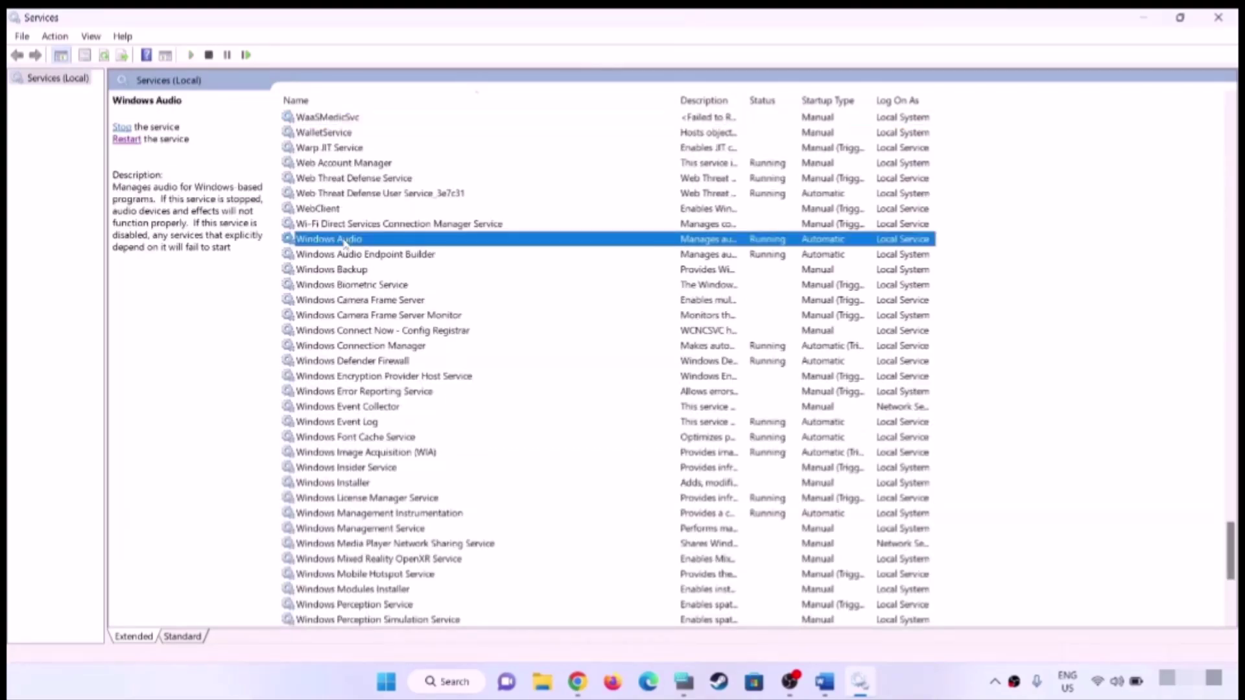
pyautogui.doubleClick(387, 243)
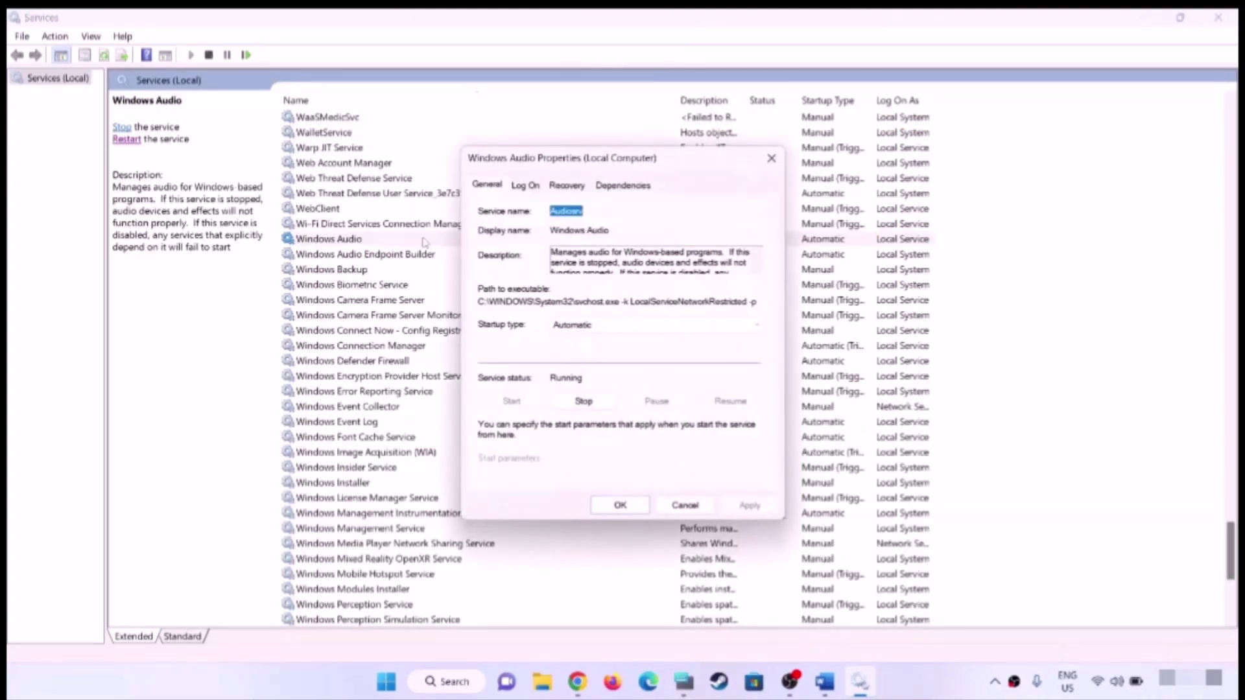
pyautogui.click(603, 327)
pyautogui.click(583, 325)
pyautogui.click(750, 507)
pyautogui.click(619, 507)
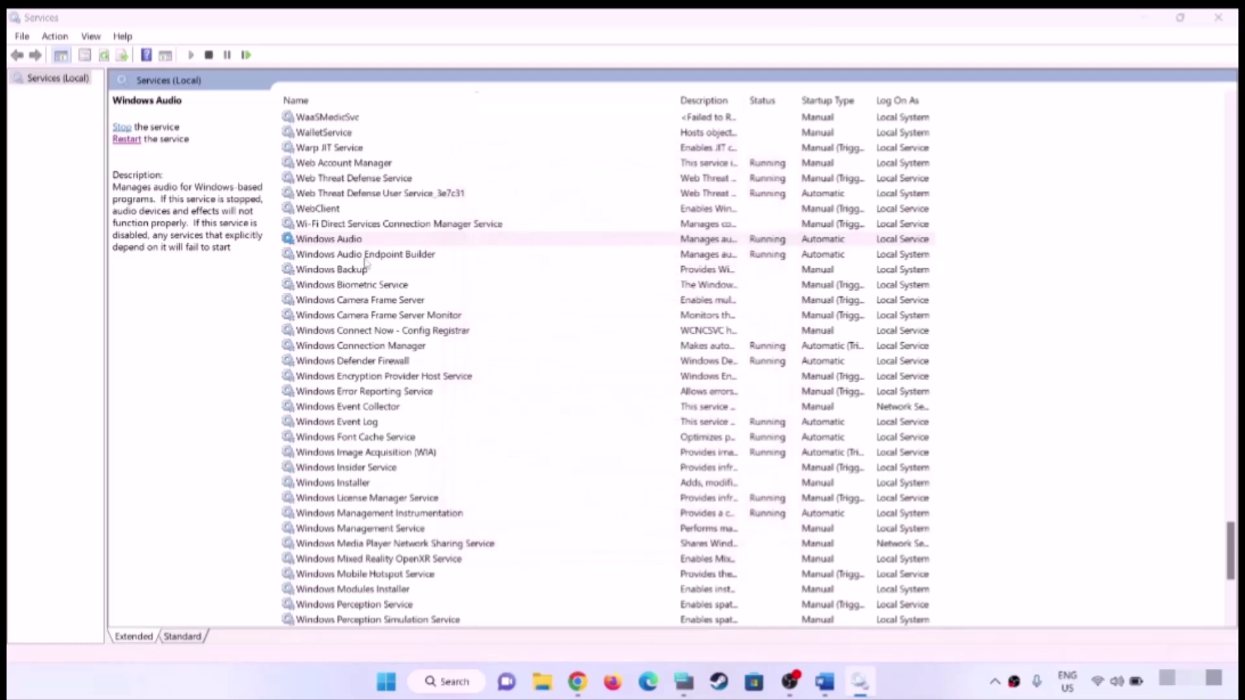
# Restart the Windows Audio service and close the Services window
pyautogui.click(335, 240)
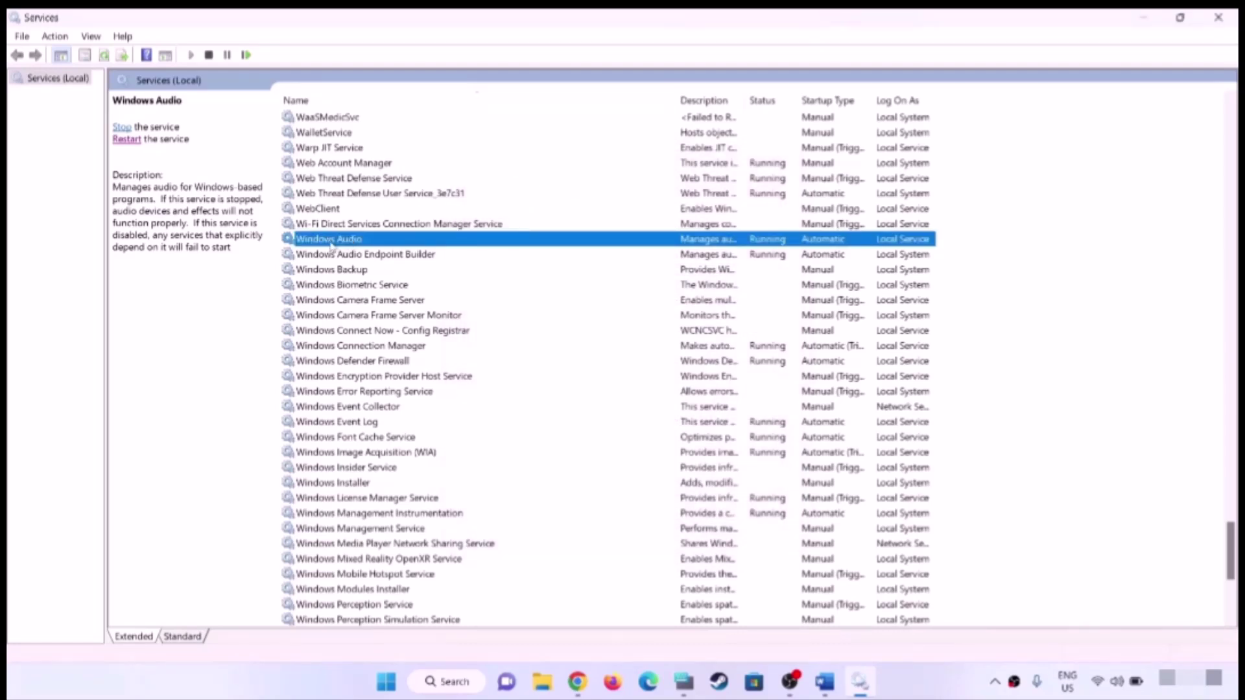
pyautogui.rightClick(347, 245)
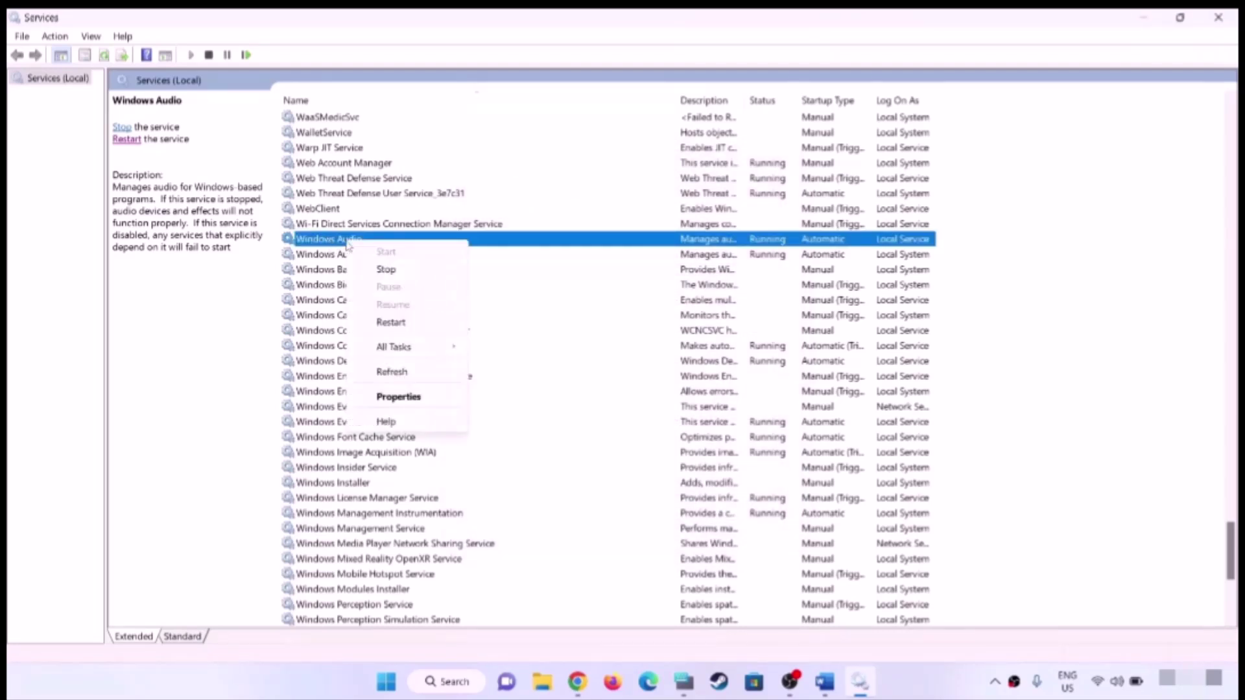
pyautogui.click(327, 244)
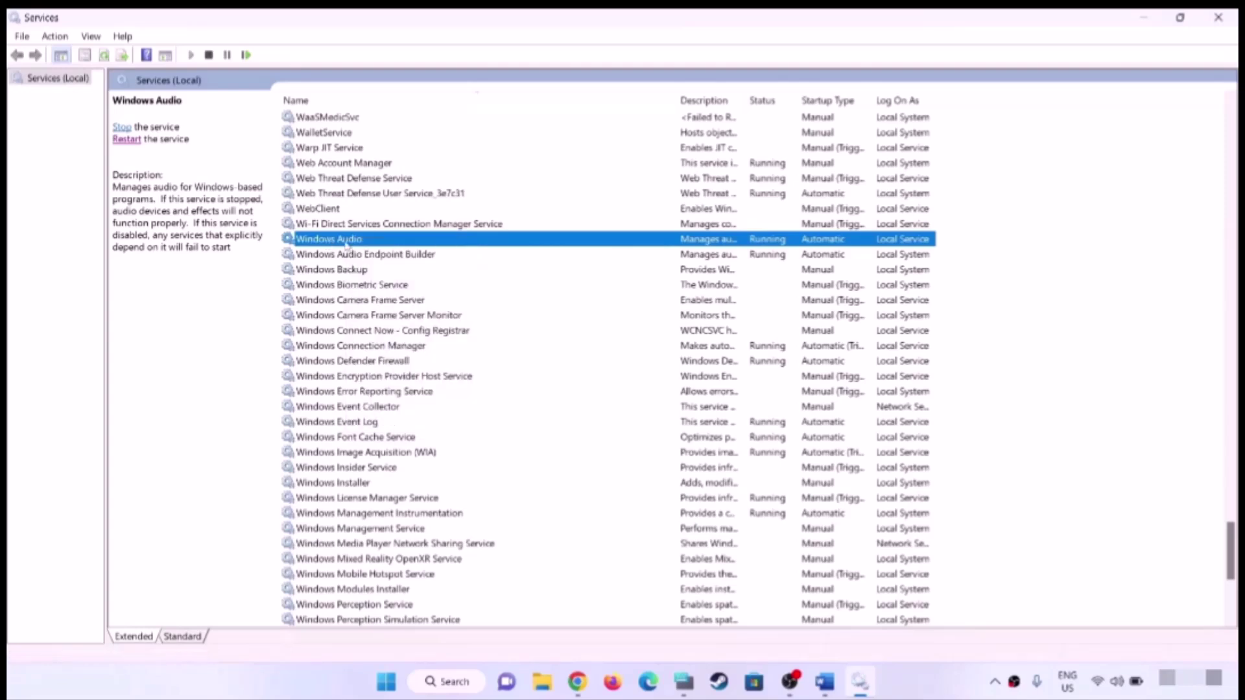
pyautogui.click(133, 140)
pyautogui.click(1218, 18)
# Highlight "Perform Cleanboot" in the document's Step 14 and open System Configuration
pyautogui.scroll(-1, 566, 309)
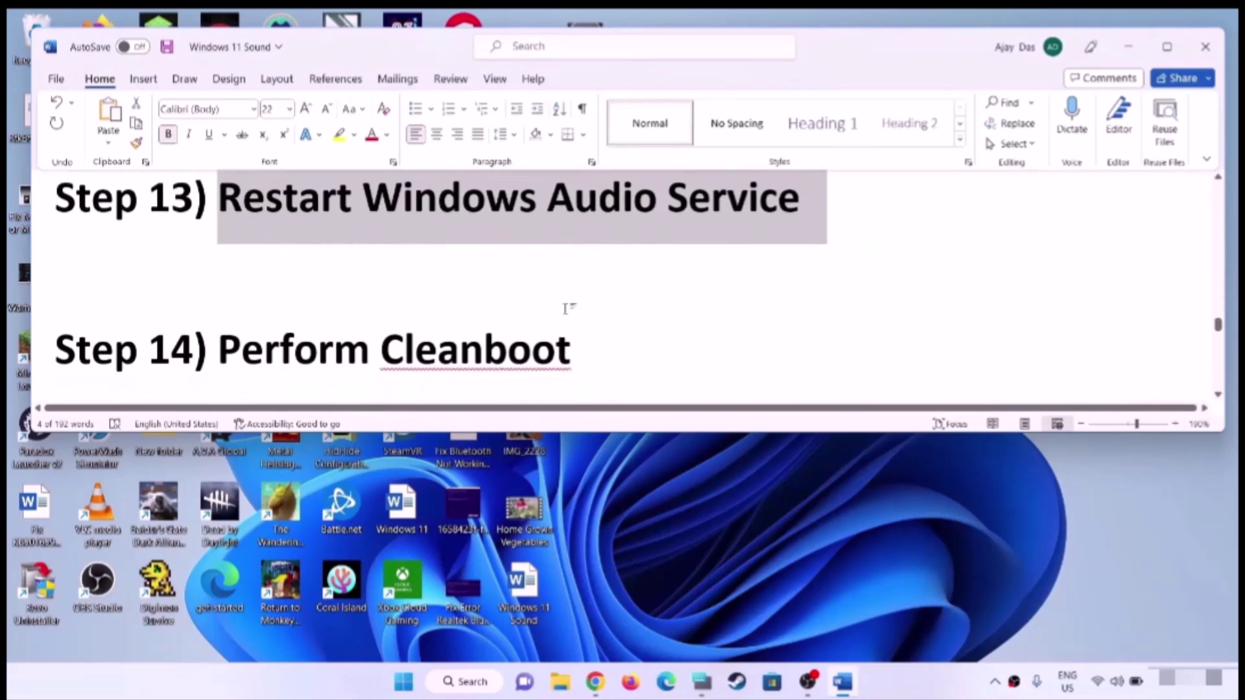
pyautogui.moveTo(219, 350); pyautogui.dragTo(570, 353)
pyautogui.click(403, 682)
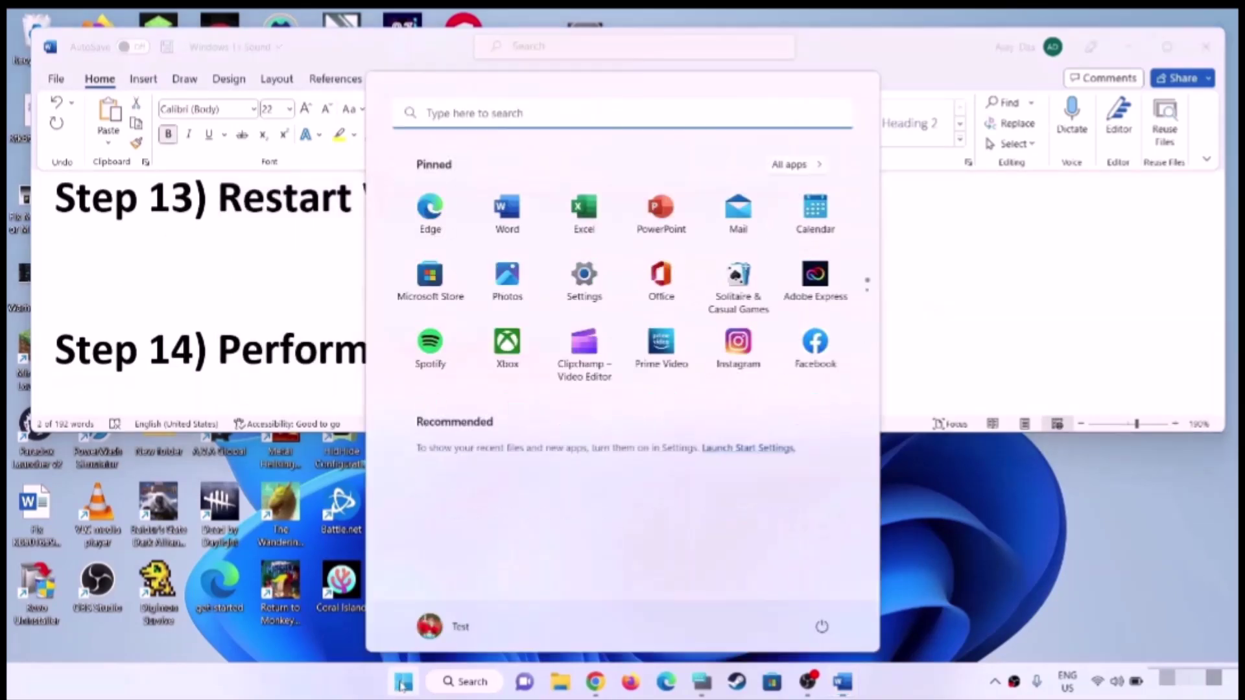
pyautogui.write('system')
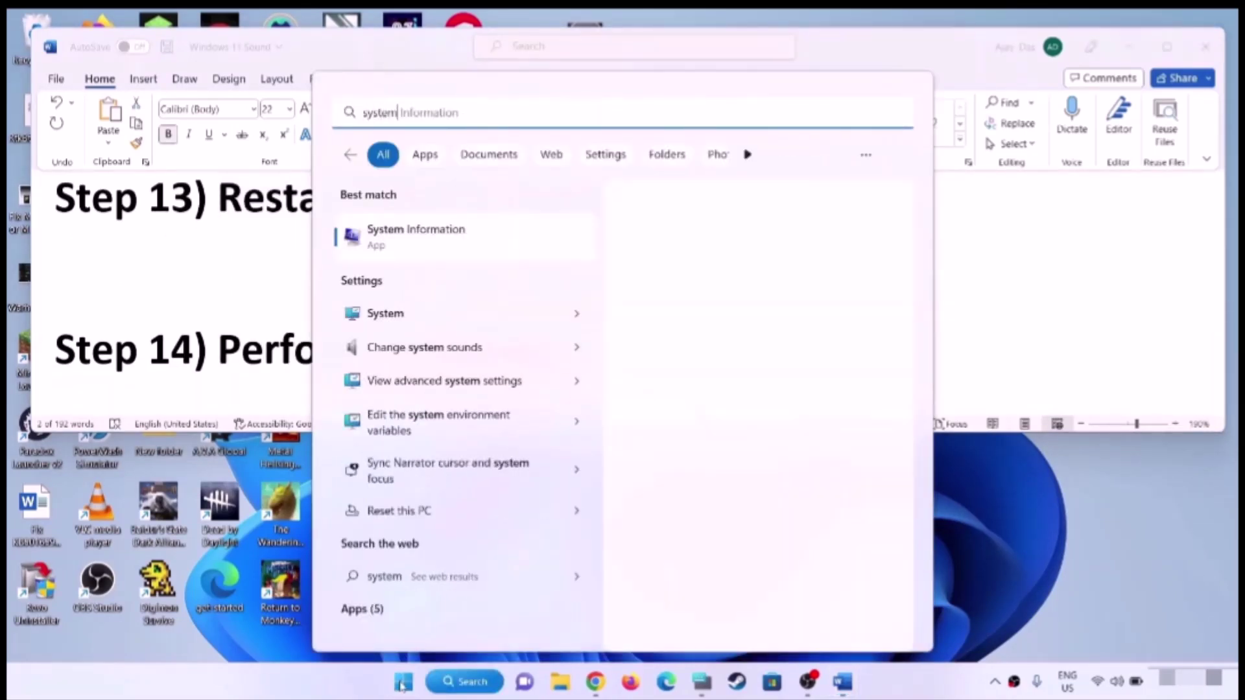
pyautogui.write(' co')
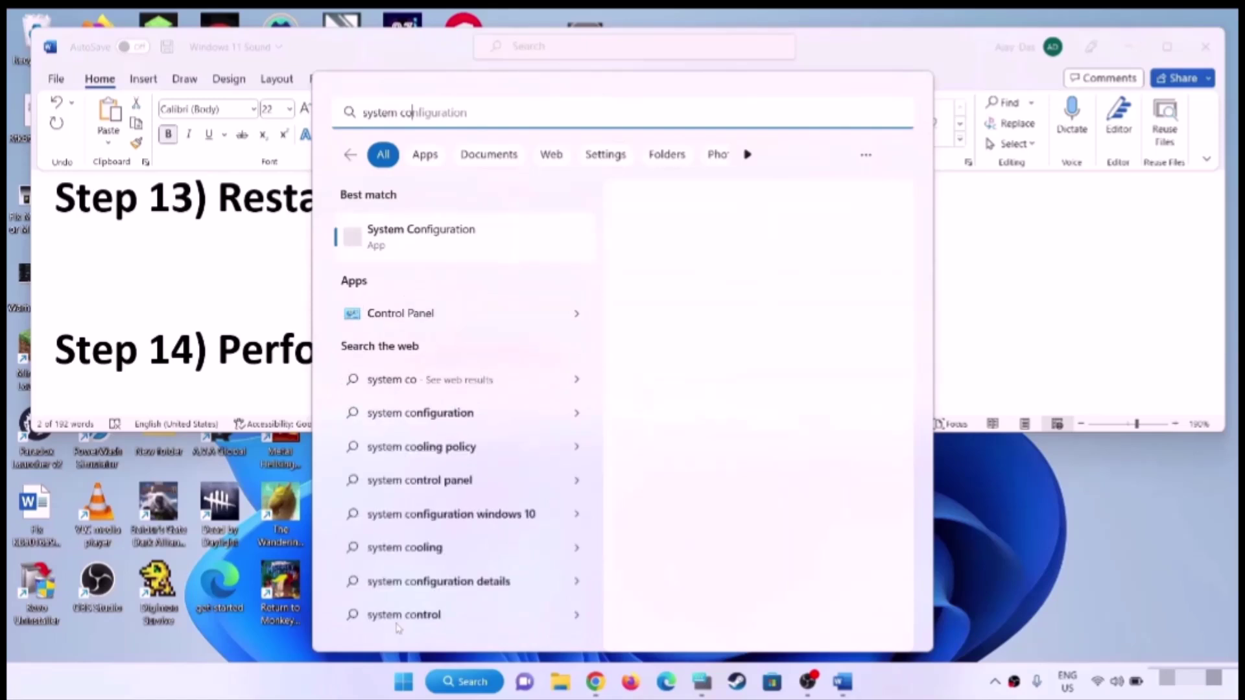
pyautogui.write('nfiguration')
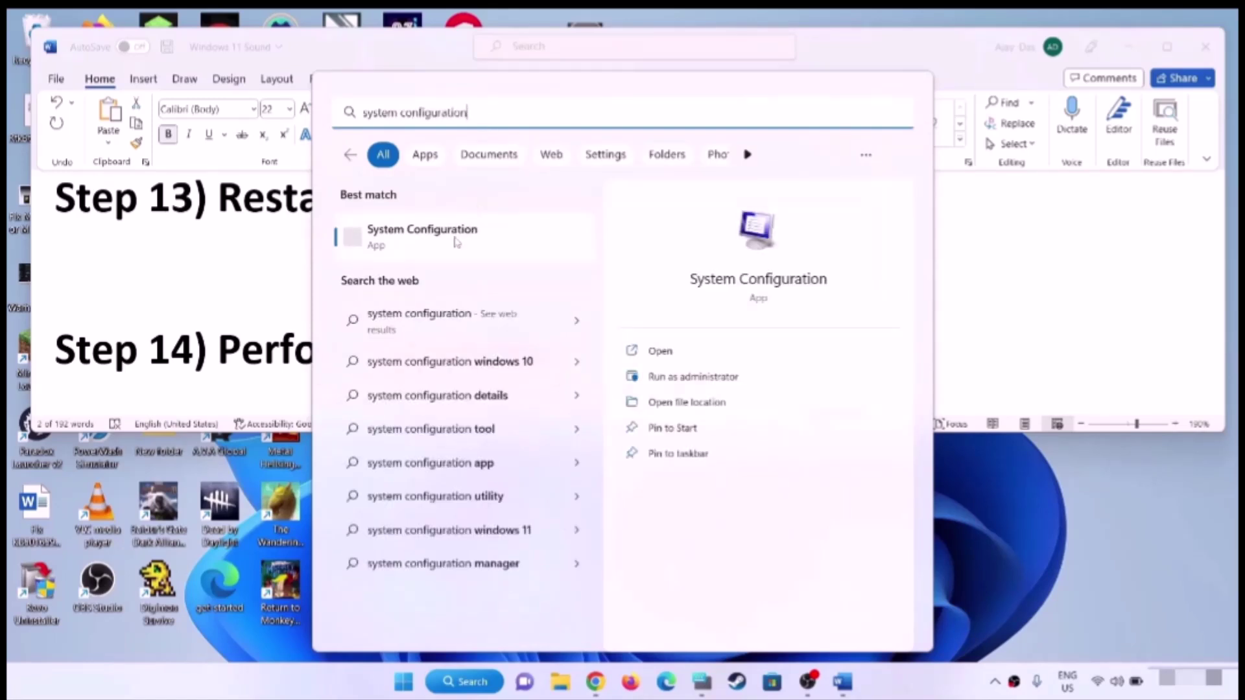
pyautogui.click(458, 240)
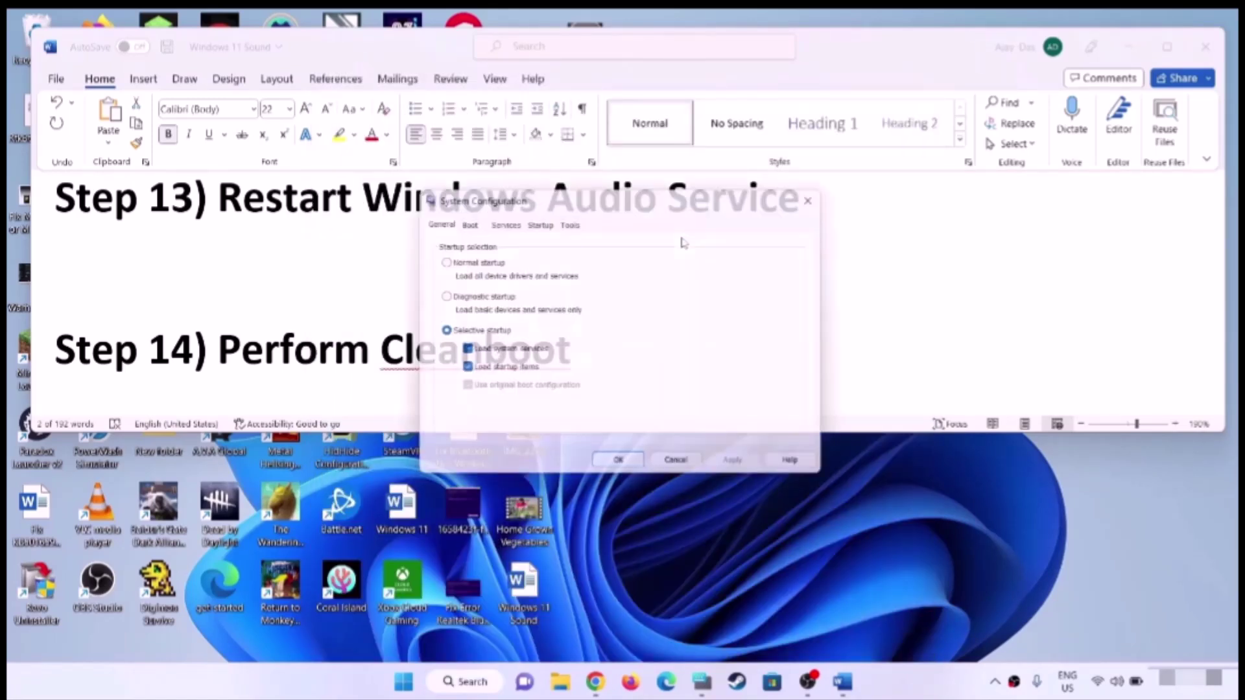
# Hide all Microsoft services in System Configuration, disable all the remaining services, apply the change, and dismiss the restart prompt
pyautogui.click(503, 222)
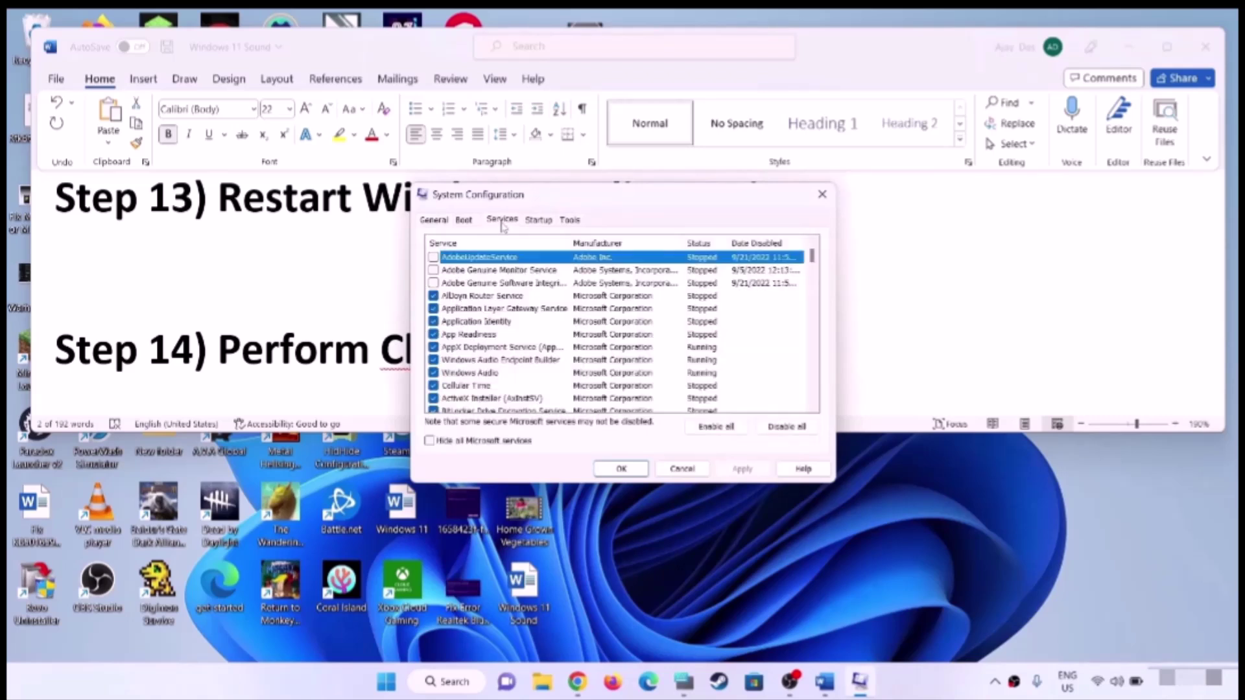
pyautogui.click(429, 441)
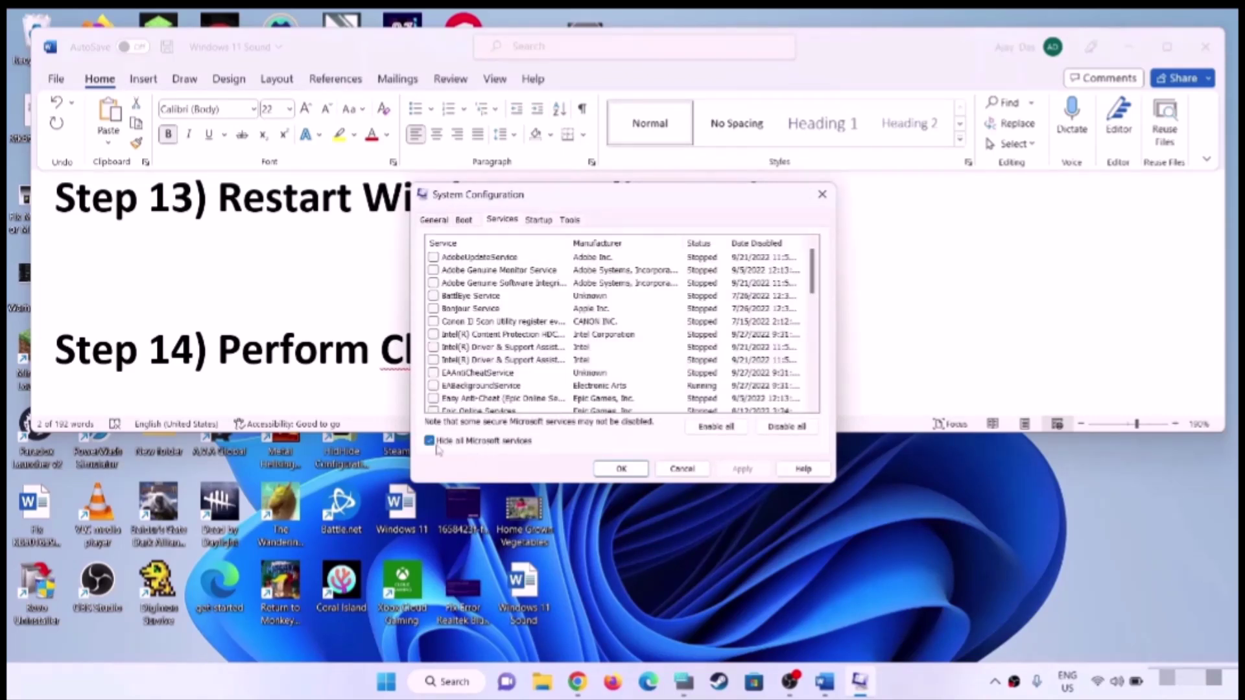
pyautogui.click(782, 429)
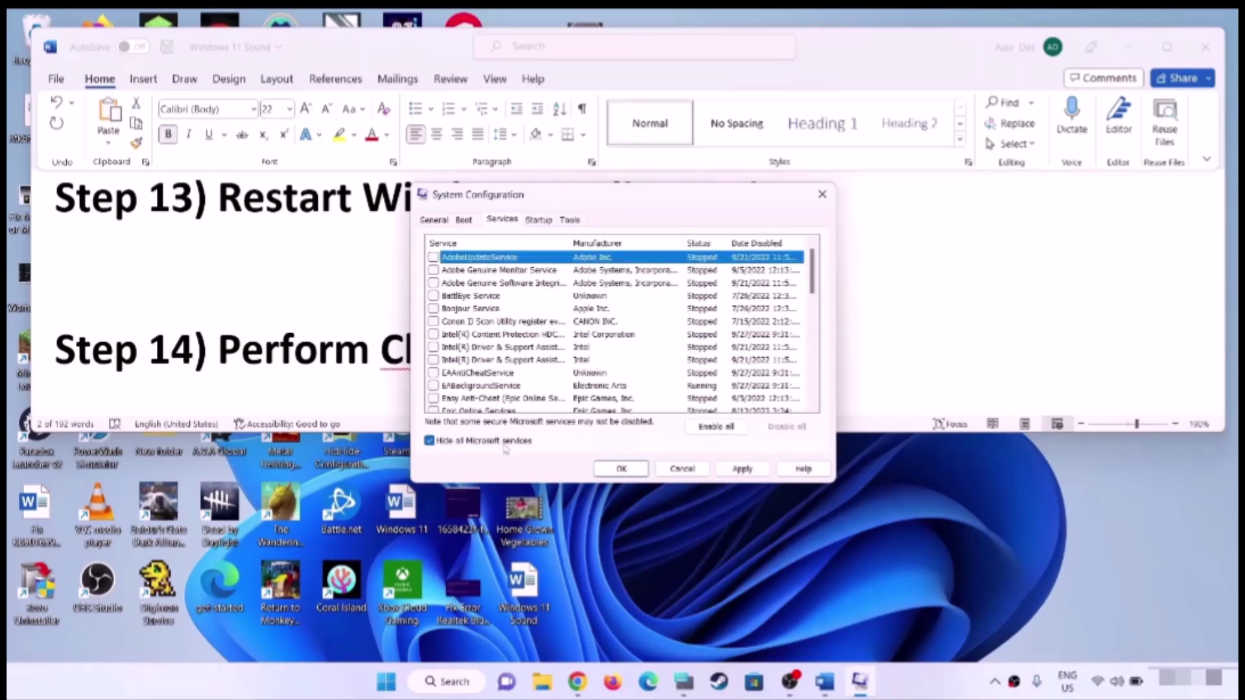
pyautogui.click(742, 468)
pyautogui.click(643, 463)
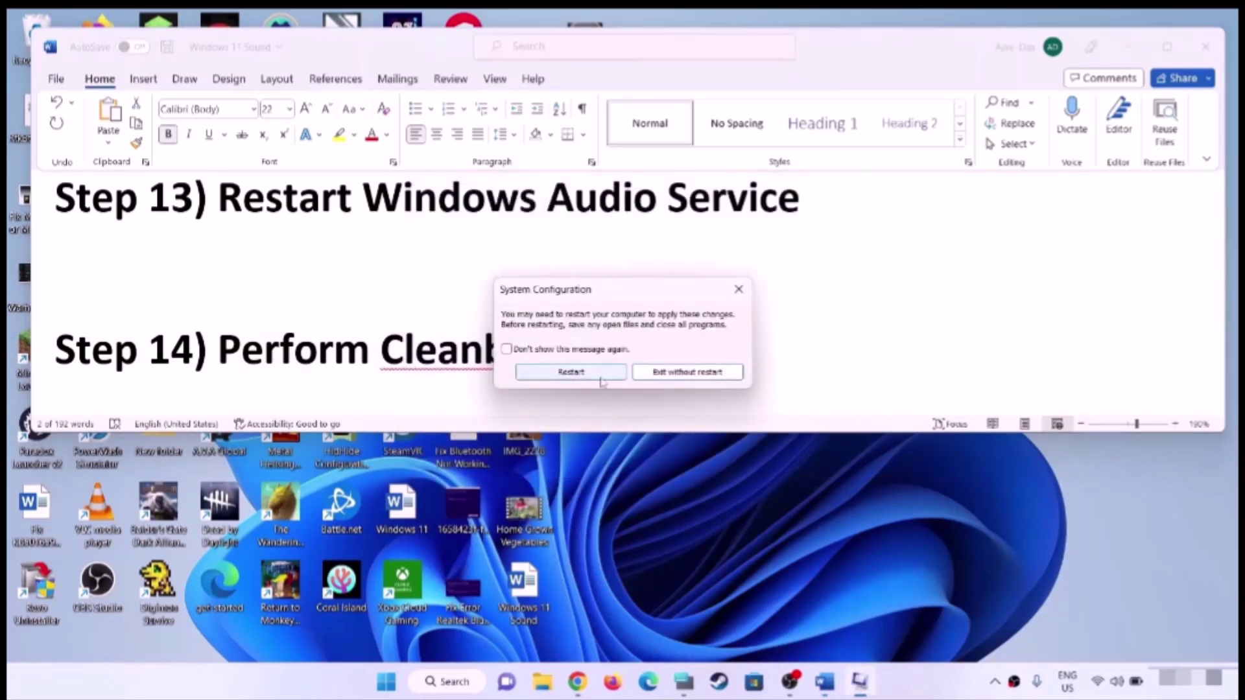
pyautogui.click(738, 289)
# Highlight "Perform Cleanboot" in Step 14 and "Uninstall the audio driver and restart your" in Step 15 of the document
pyautogui.moveTo(219, 350); pyautogui.dragTo(584, 364)
pyautogui.scroll(-1, 503, 310)
pyautogui.scroll(-2, 503, 311)
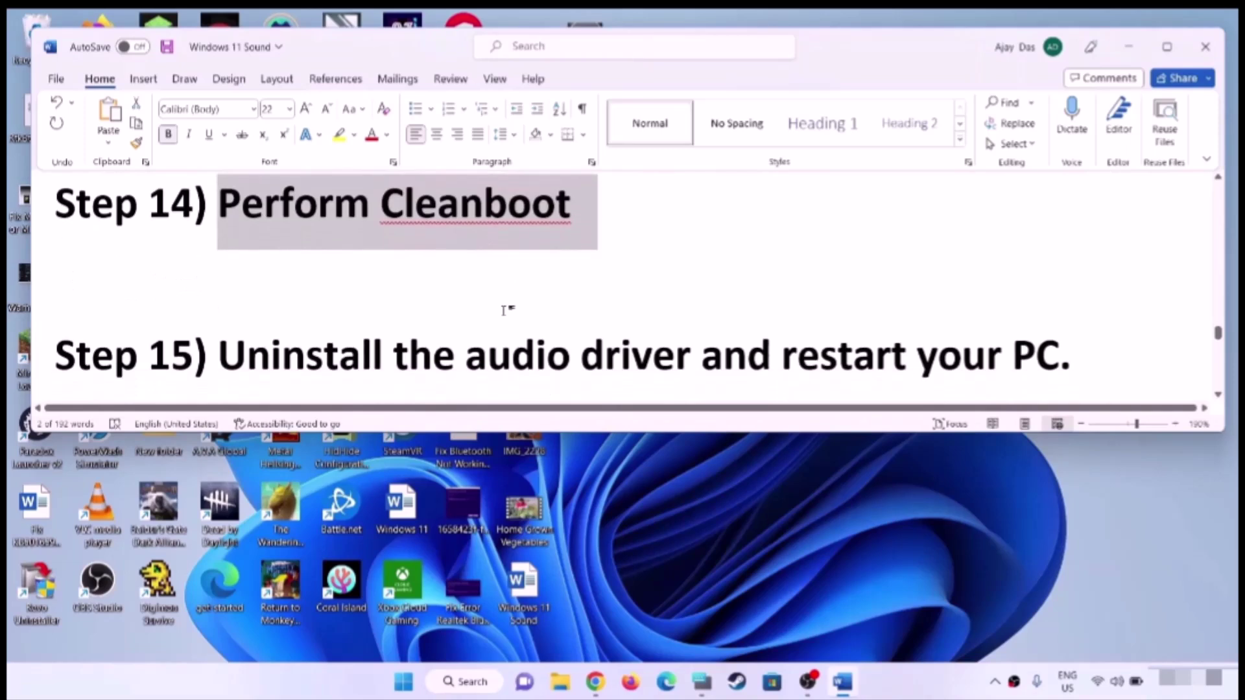
pyautogui.moveTo(221, 286); pyautogui.dragTo(995, 269)
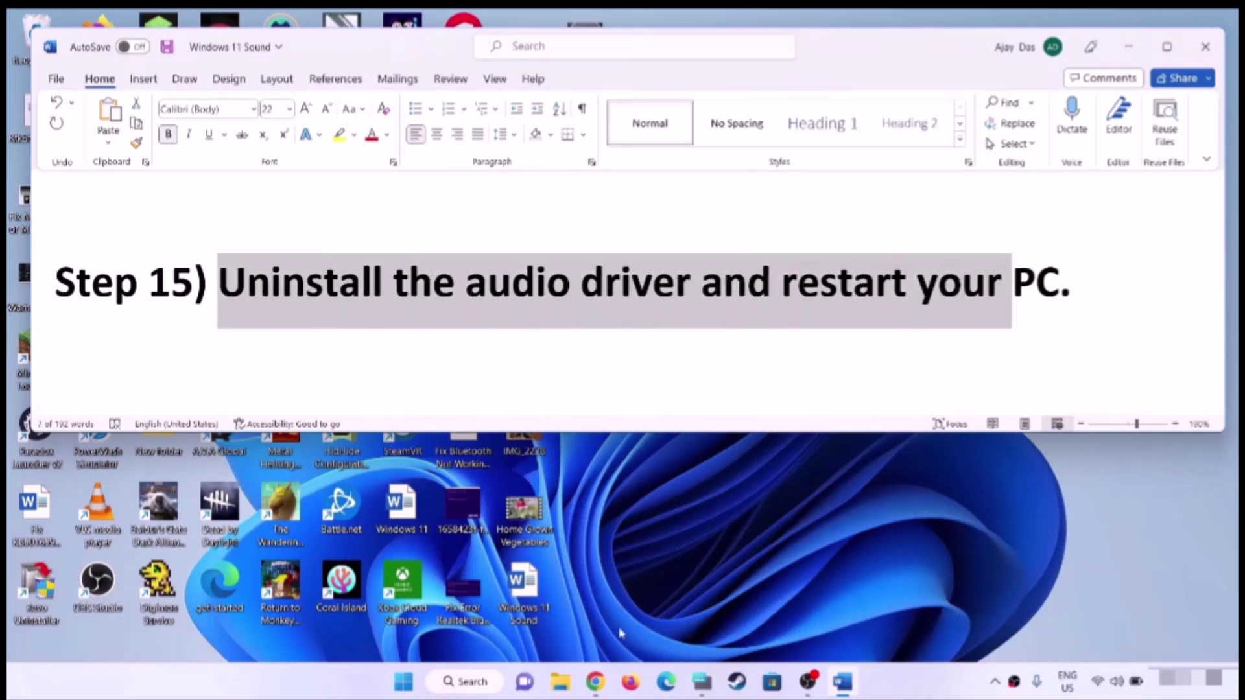
# Open Device Manager, move its window aside, and expand the Sound, video and game controllers category
pyautogui.rightClick(403, 681)
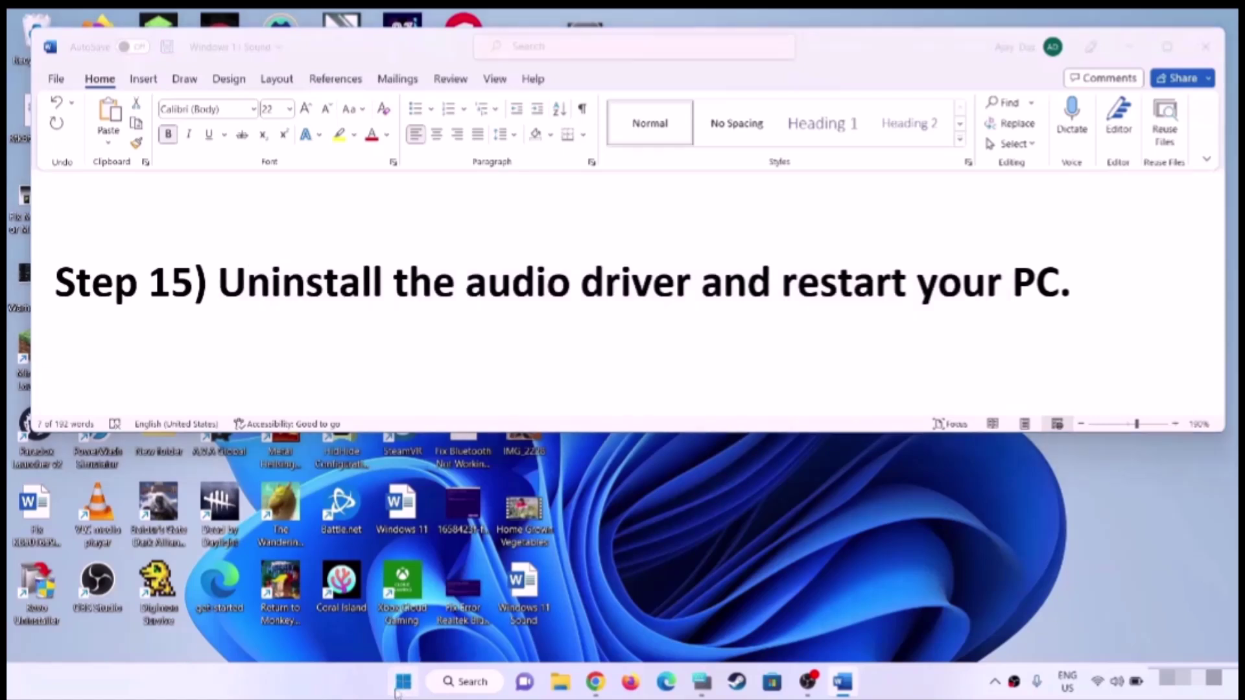
pyautogui.click(372, 332)
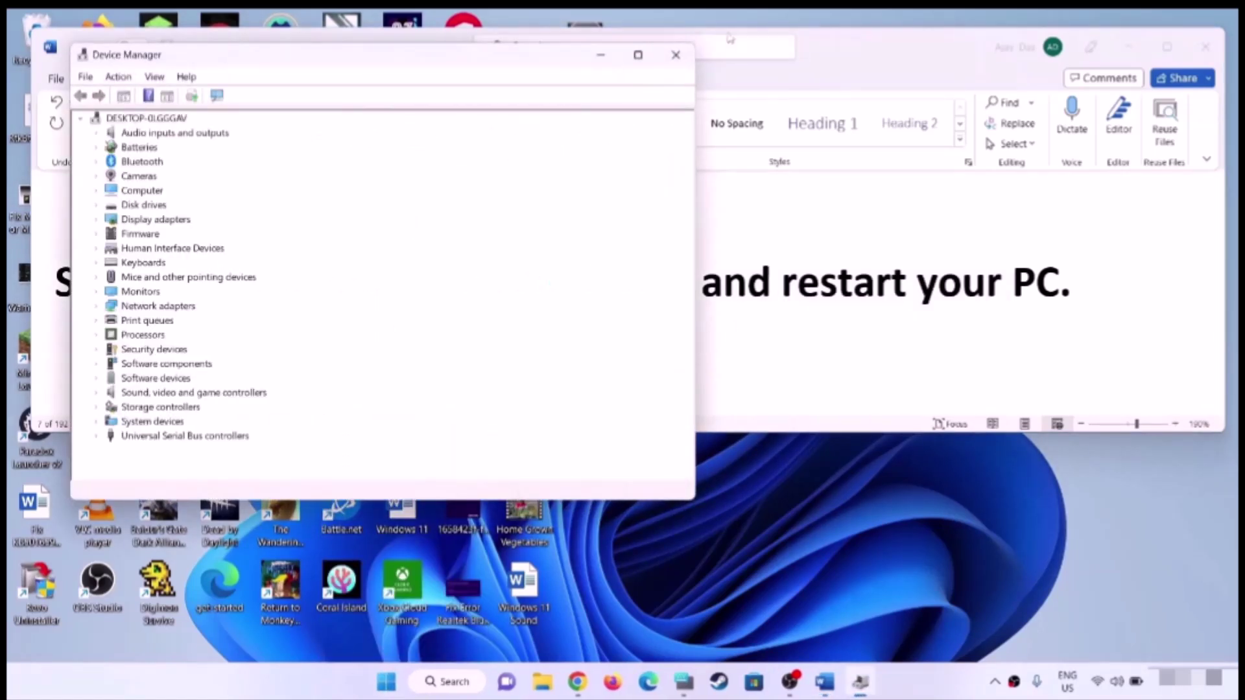
pyautogui.moveTo(443, 72); pyautogui.dragTo(626, 67)
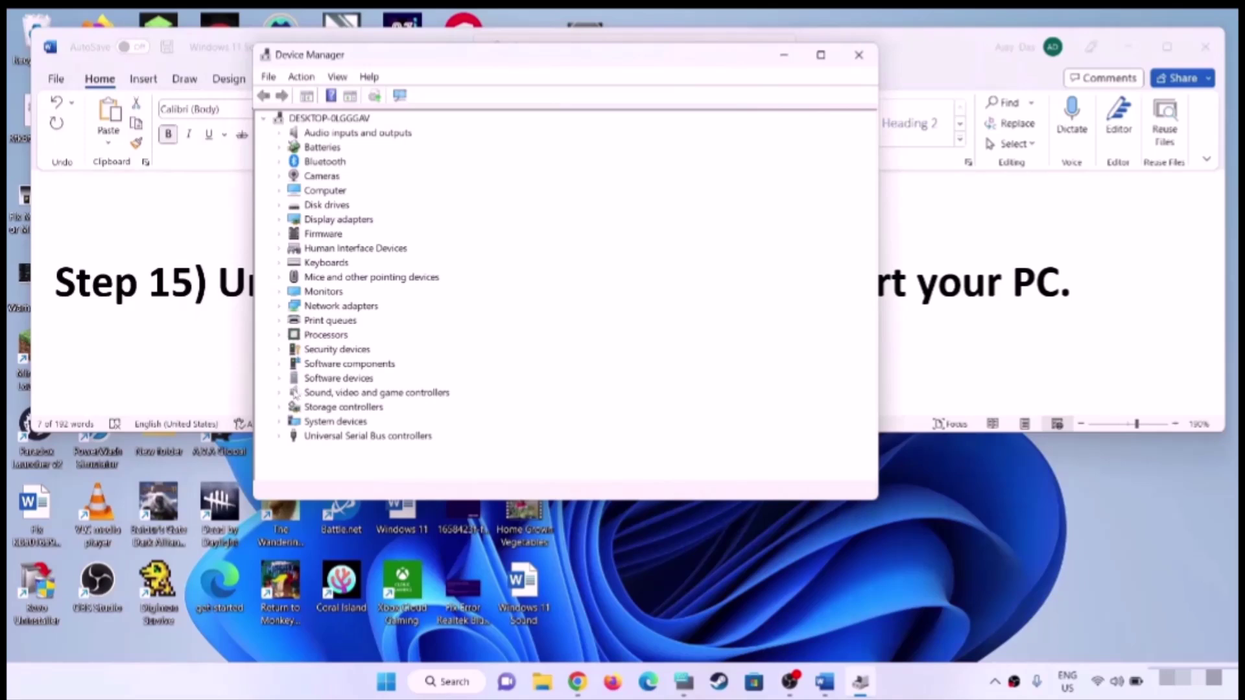
pyautogui.click(279, 393)
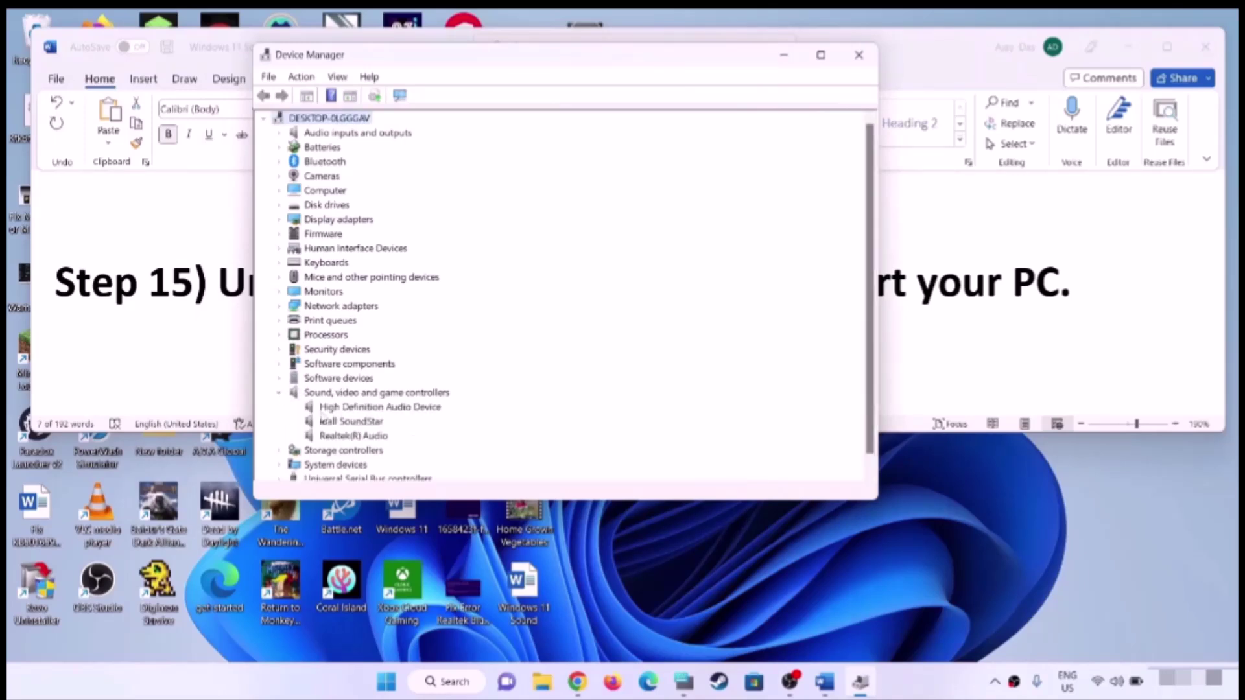
# Try to uninstall the Realtek(R) Audio device
pyautogui.click(350, 438)
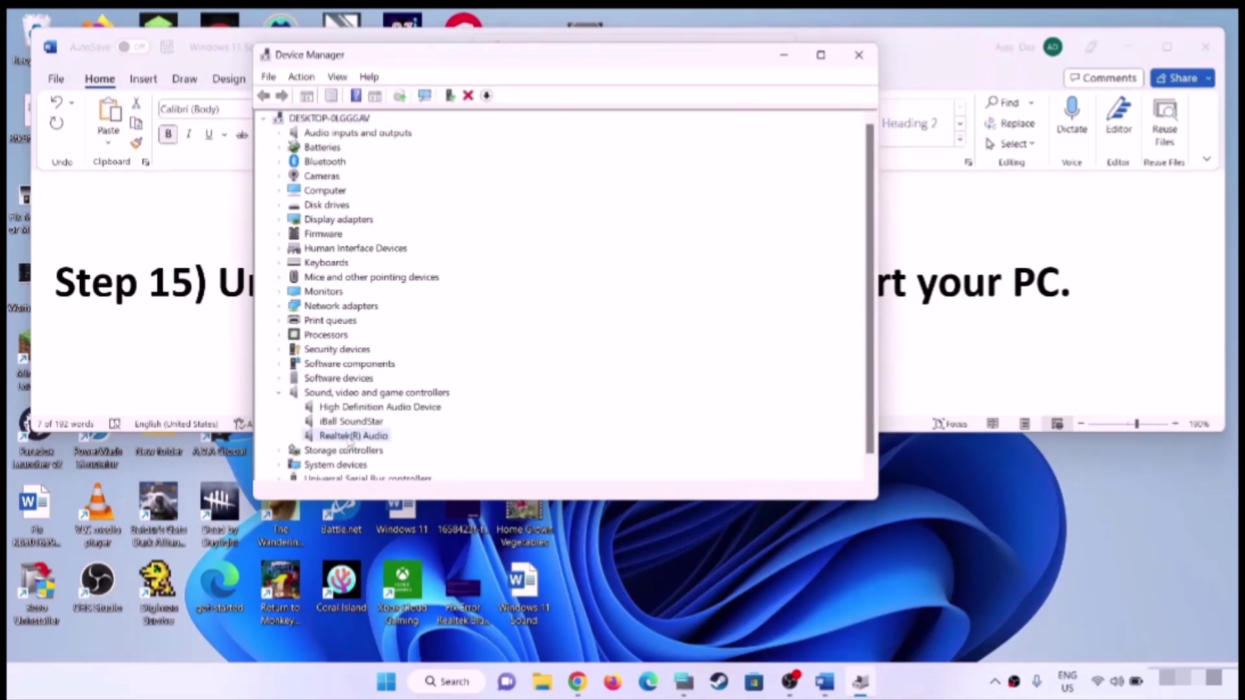
pyautogui.rightClick(351, 440)
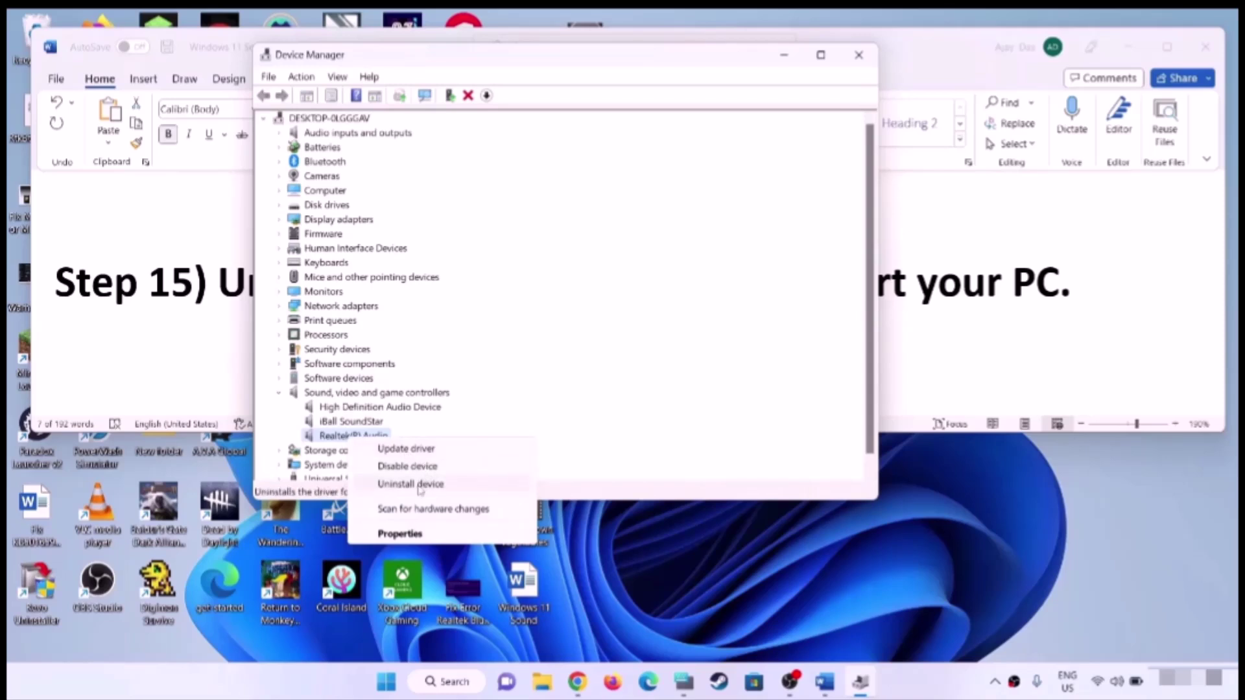
pyautogui.click(411, 484)
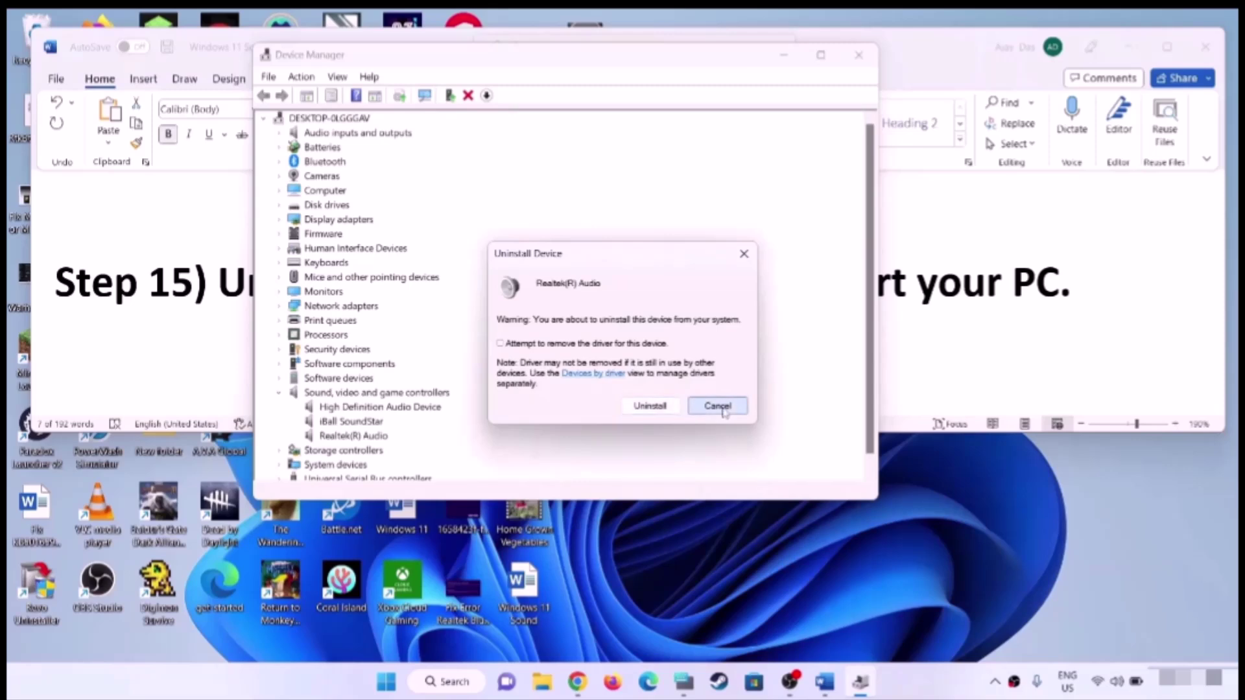
pyautogui.click(673, 409)
# Show the computer's power options for restarting the PC and dismiss them
pyautogui.press('super')
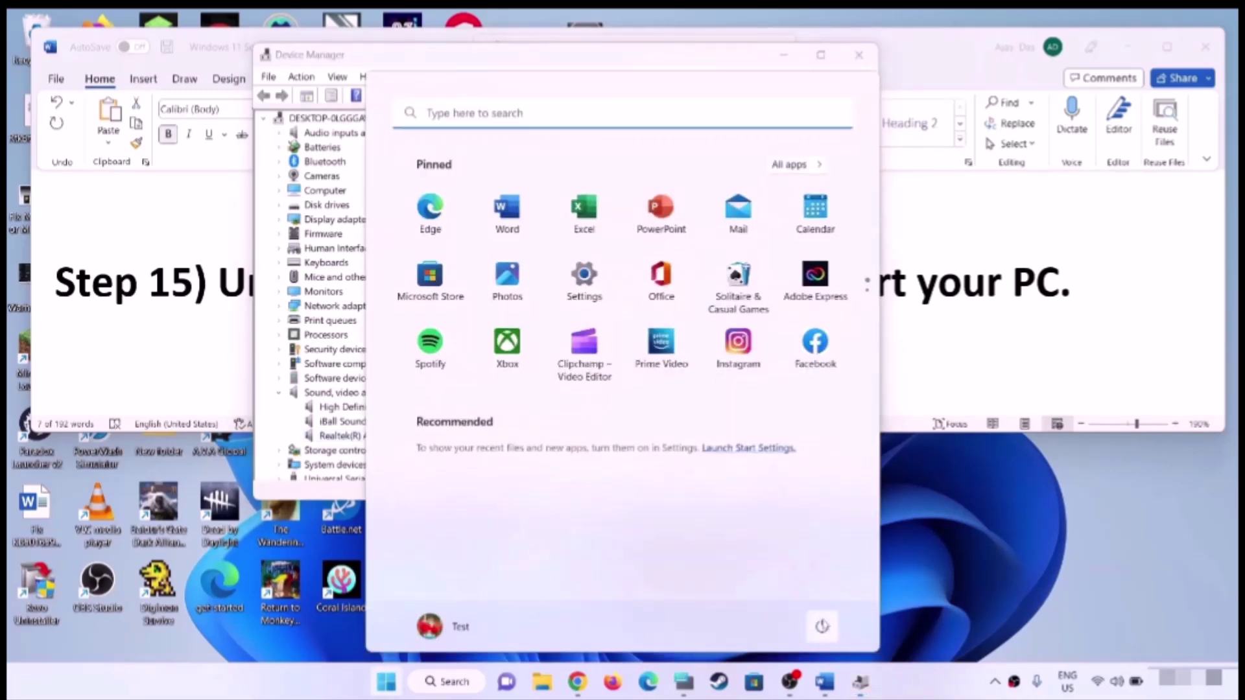
pyautogui.click(821, 626)
pyautogui.click(1037, 310)
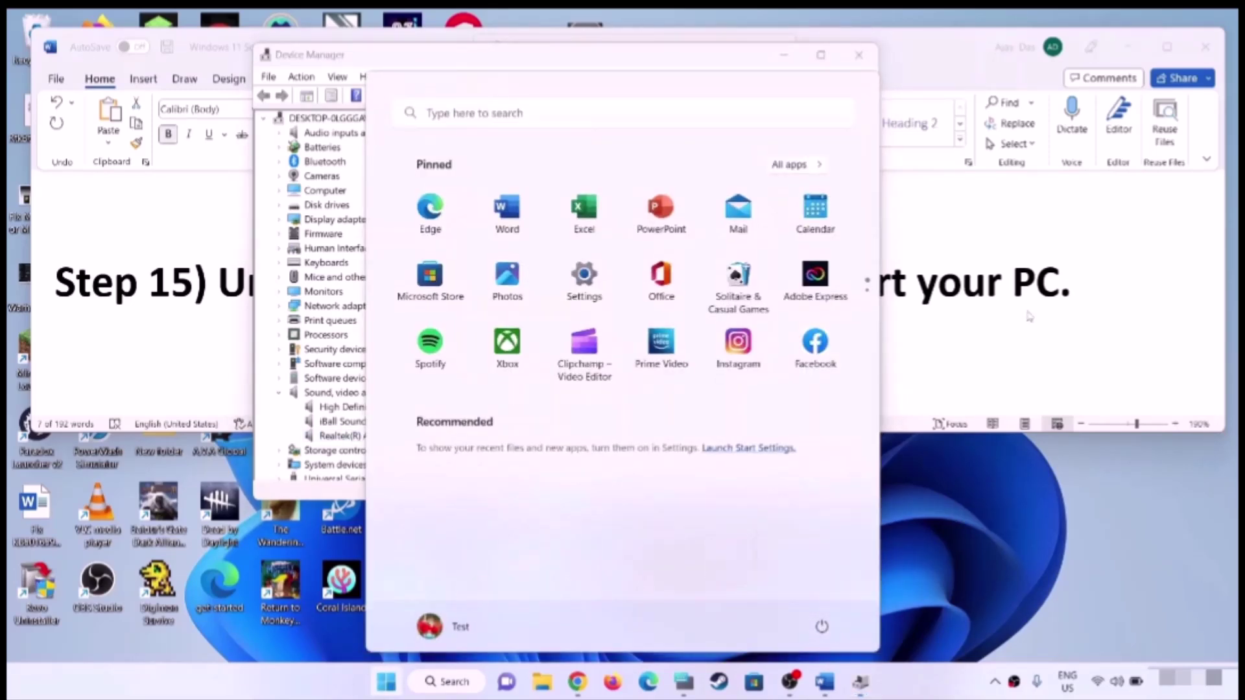
# Return to the Word document and highlight "Install Audio Driver from System manufacturer website" in Step 16
pyautogui.click(1028, 331)
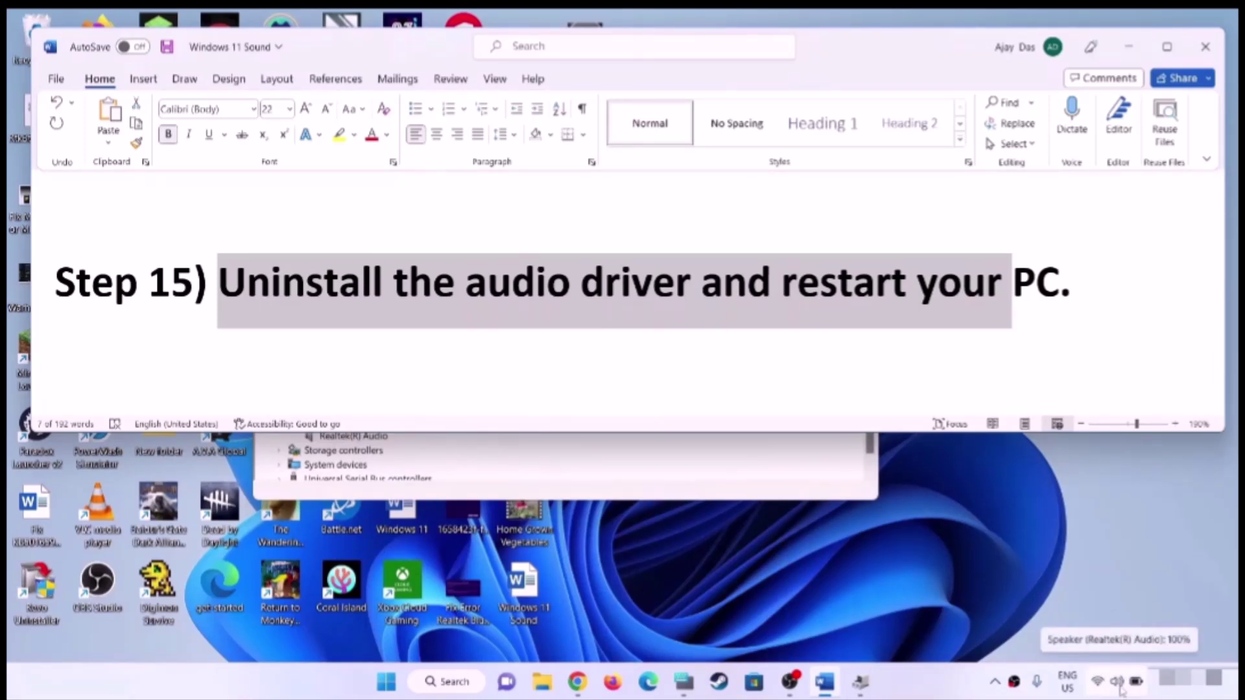
pyautogui.click(389, 314)
pyautogui.scroll(-3, 414, 328)
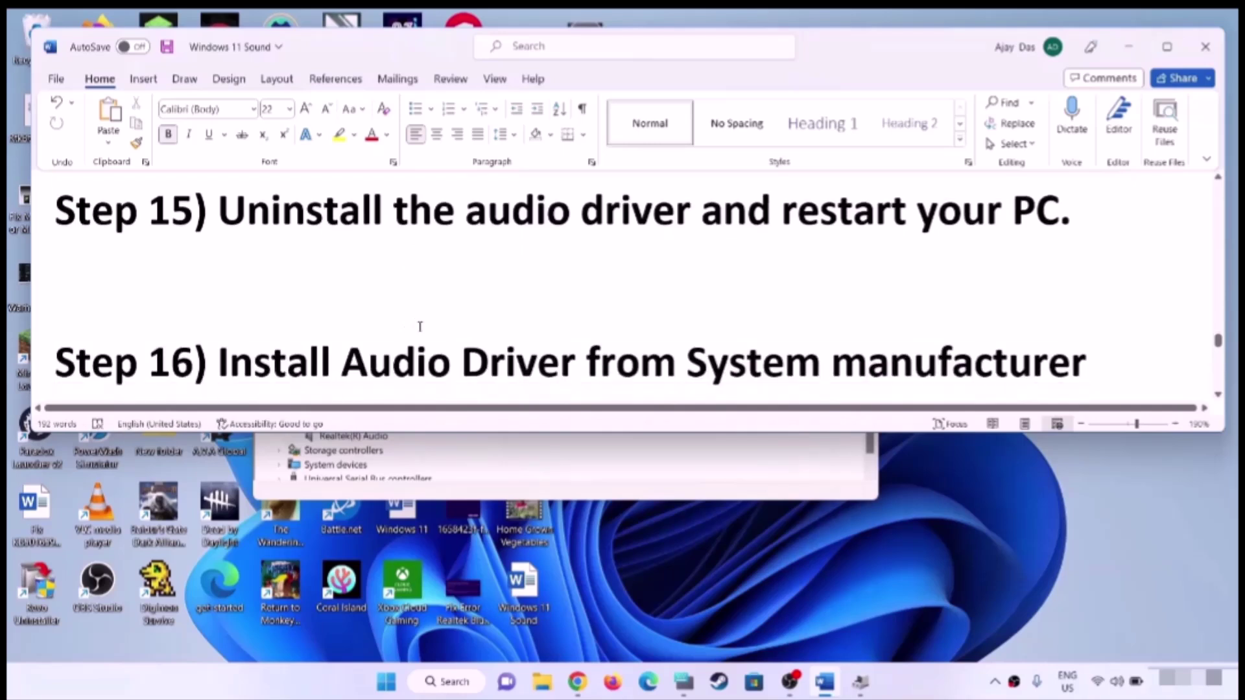
pyautogui.moveTo(213, 290); pyautogui.dragTo(1014, 329)
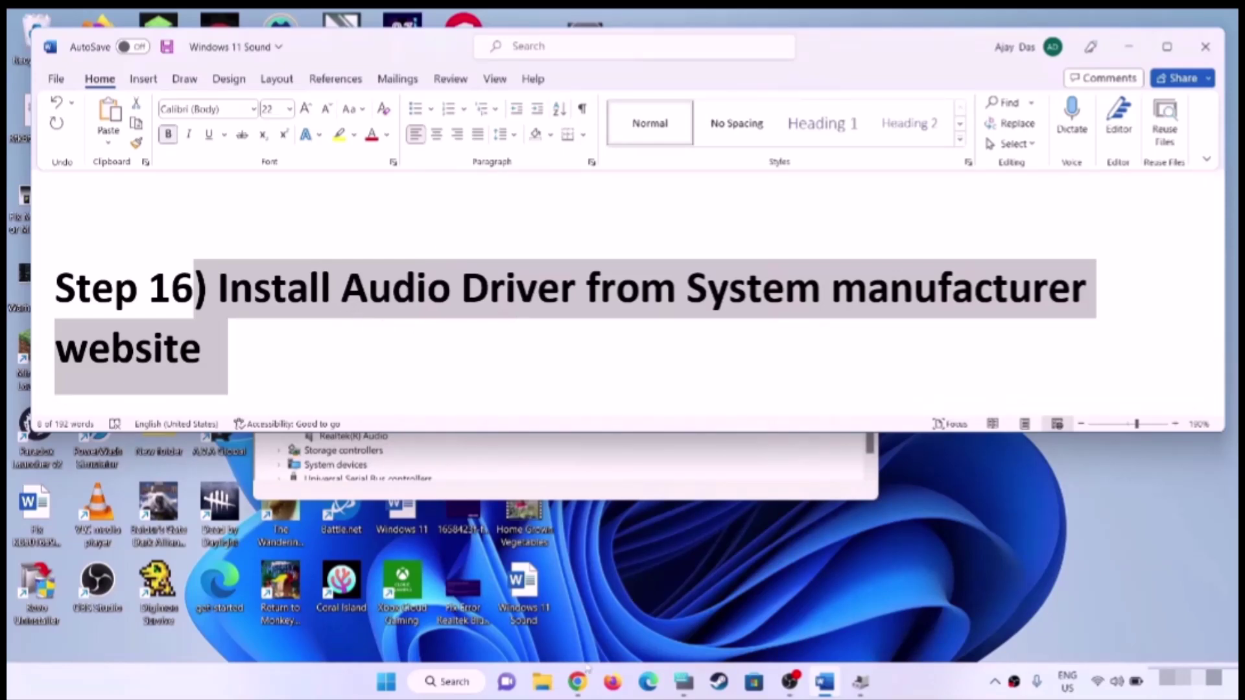
# Switch to the Dell Support page in Chrome and browse computers, laptops, Inspiron and 5000 Series to the Inspiron 13 5320 page
pyautogui.moveTo(590, 683)
pyautogui.click(668, 571)
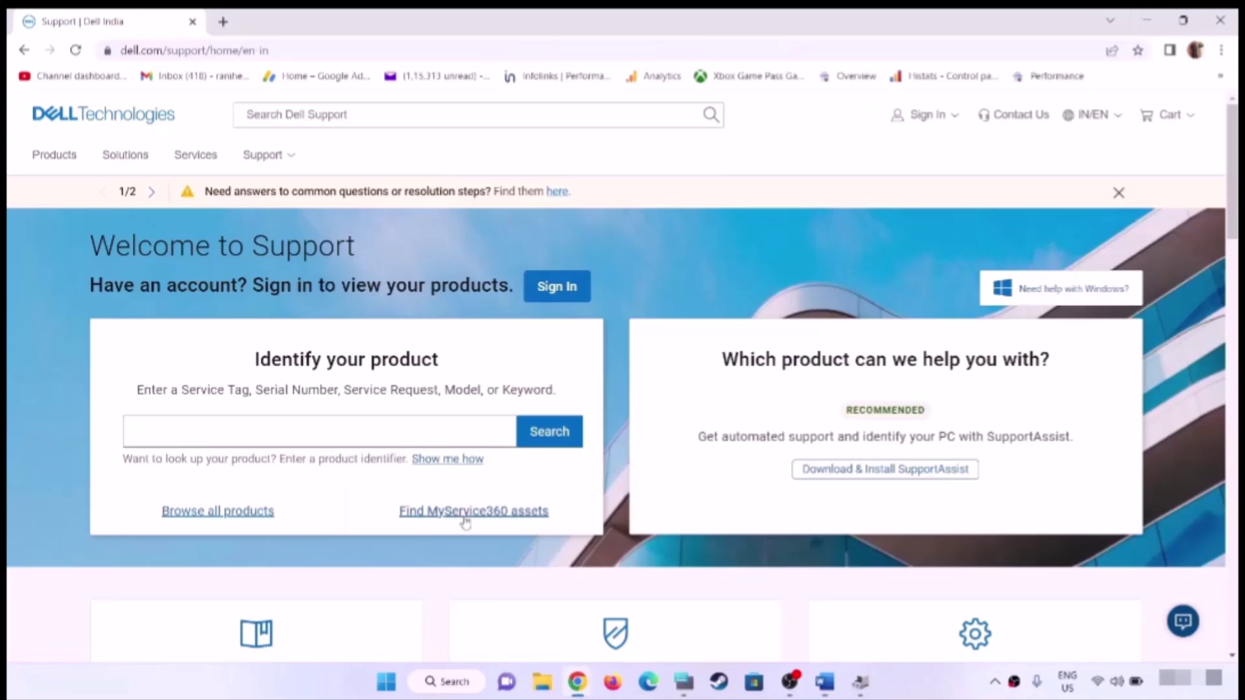
pyautogui.click(237, 513)
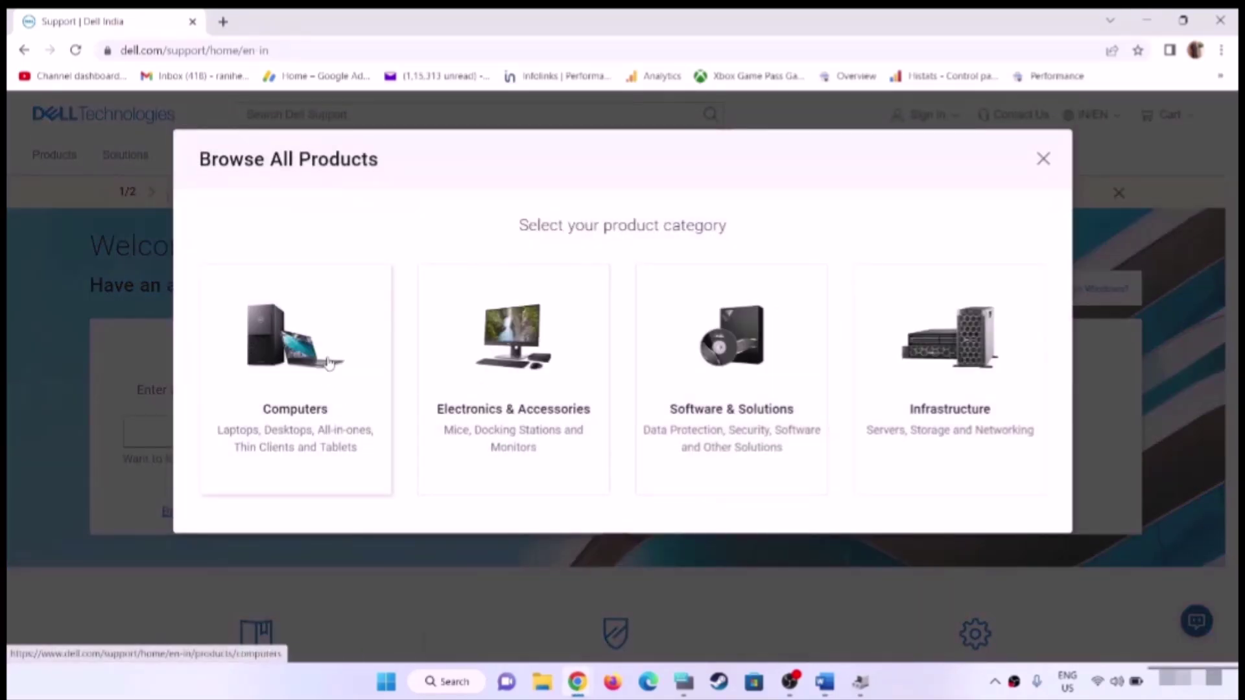
pyautogui.click(313, 387)
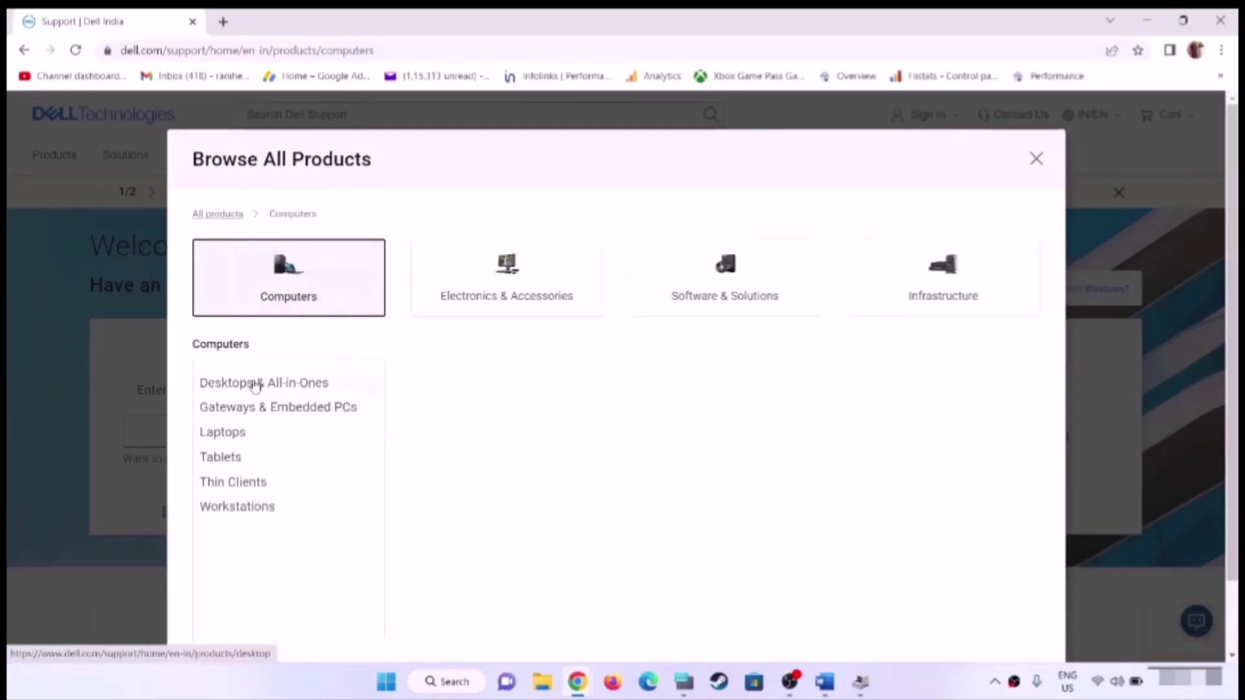
pyautogui.click(235, 445)
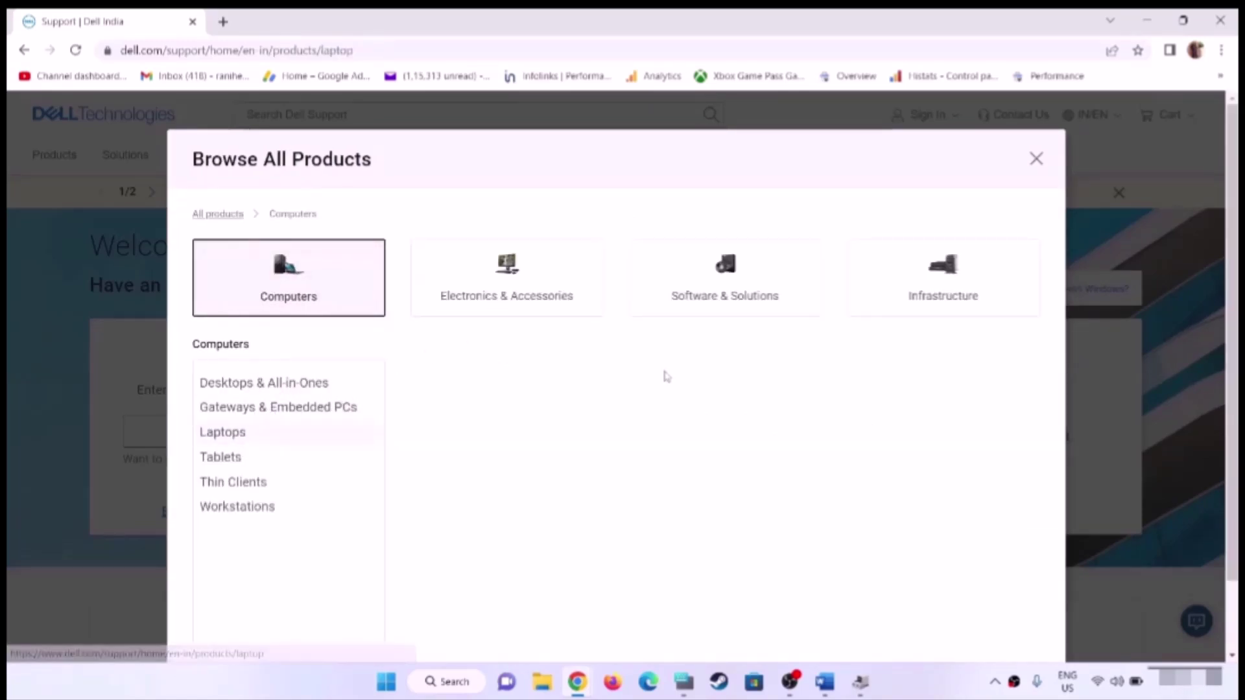
pyautogui.click(448, 457)
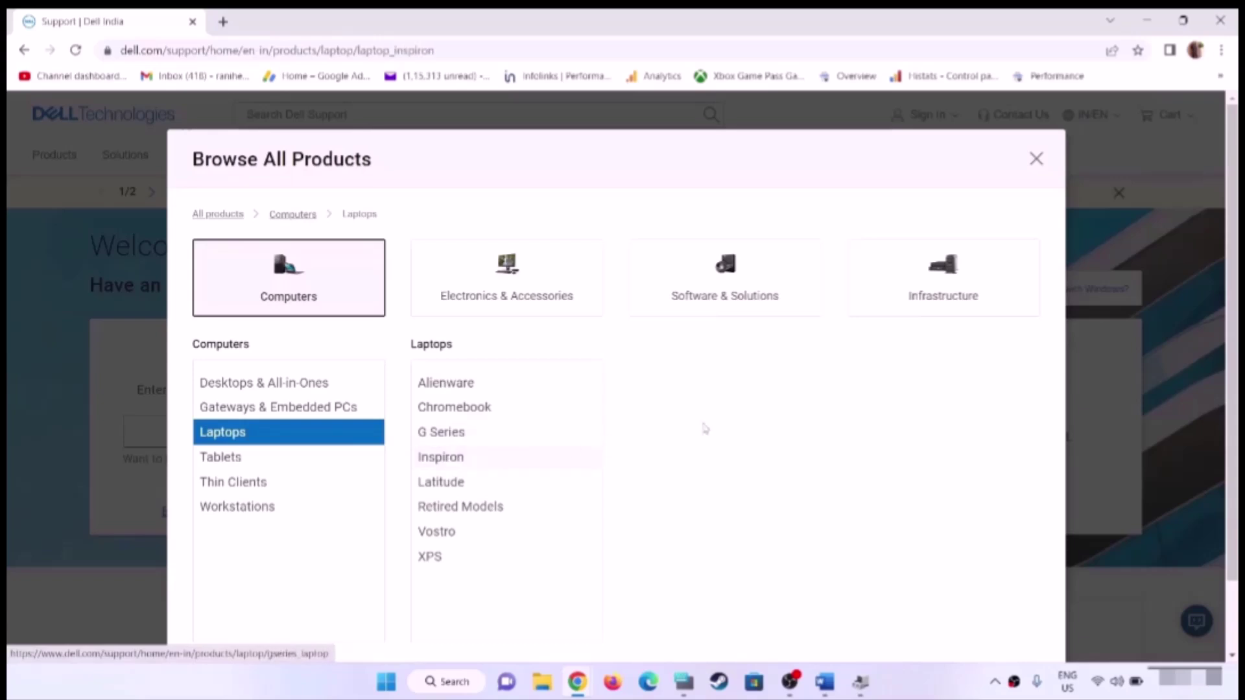
pyautogui.click(665, 409)
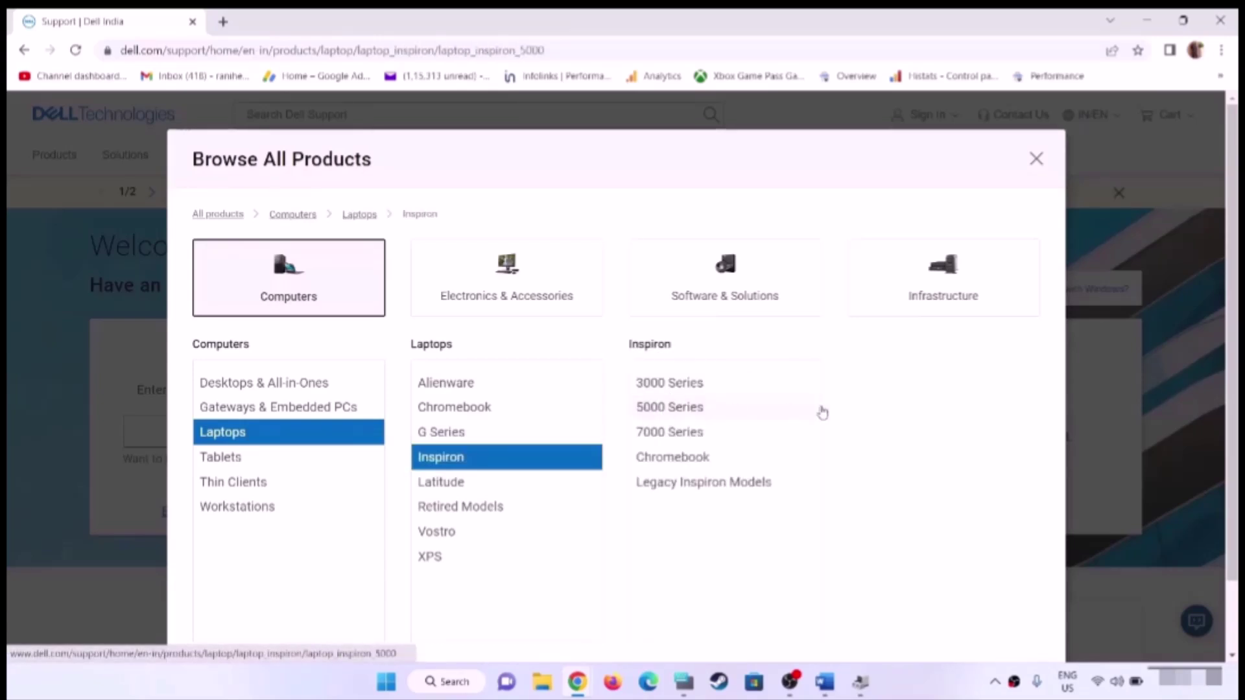
pyautogui.click(717, 406)
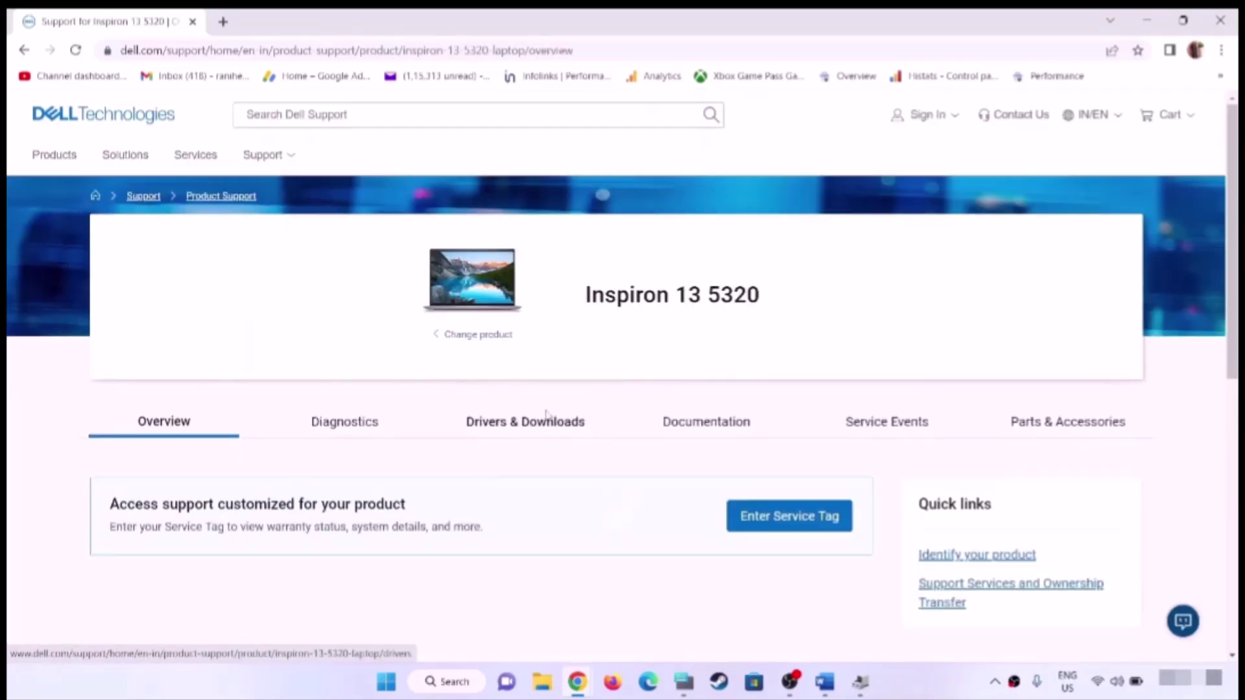
# Filter the Inspiron 13 5320 downloads by the Driver type, locate the Realtek High Definition Audio Driver, and minimize the browser
pyautogui.click(525, 420)
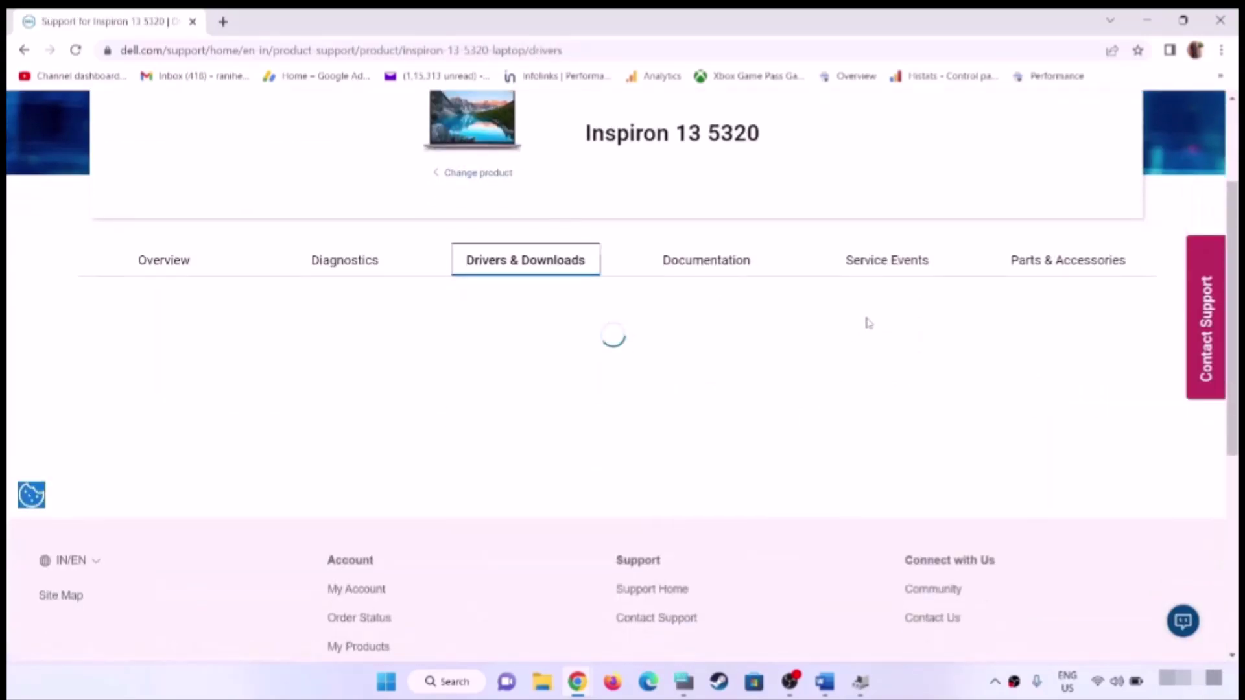
pyautogui.click(1123, 376)
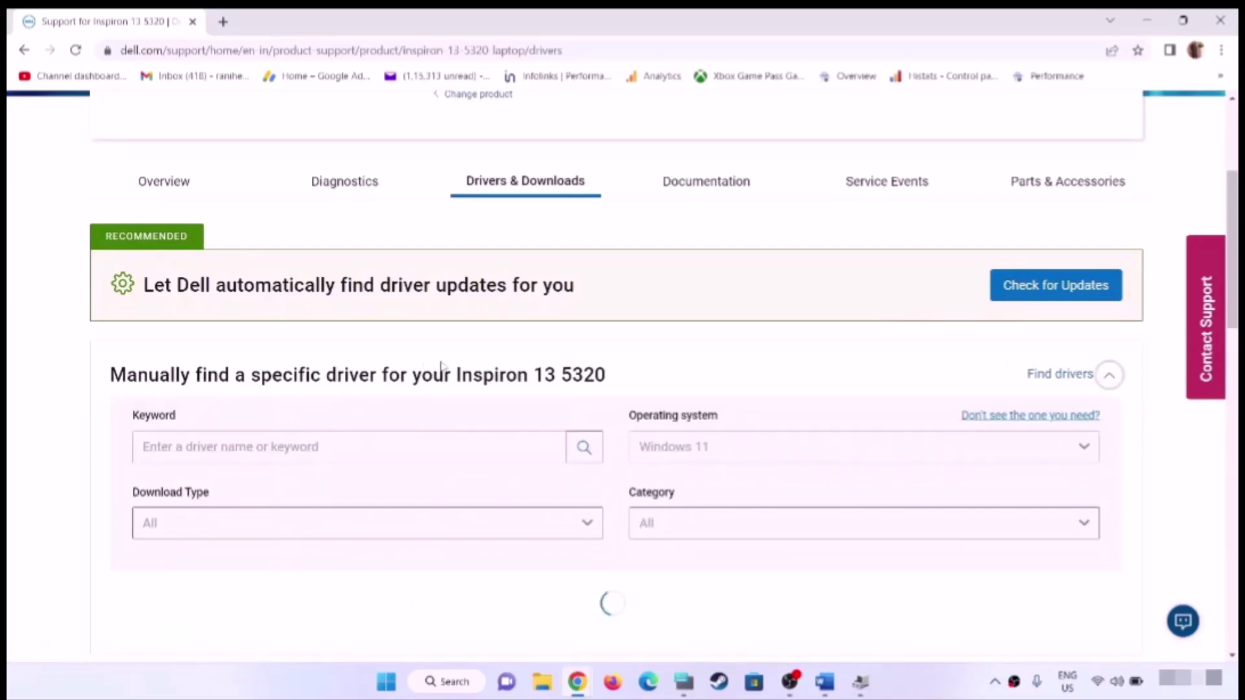
pyautogui.scroll(-5, 361, 309)
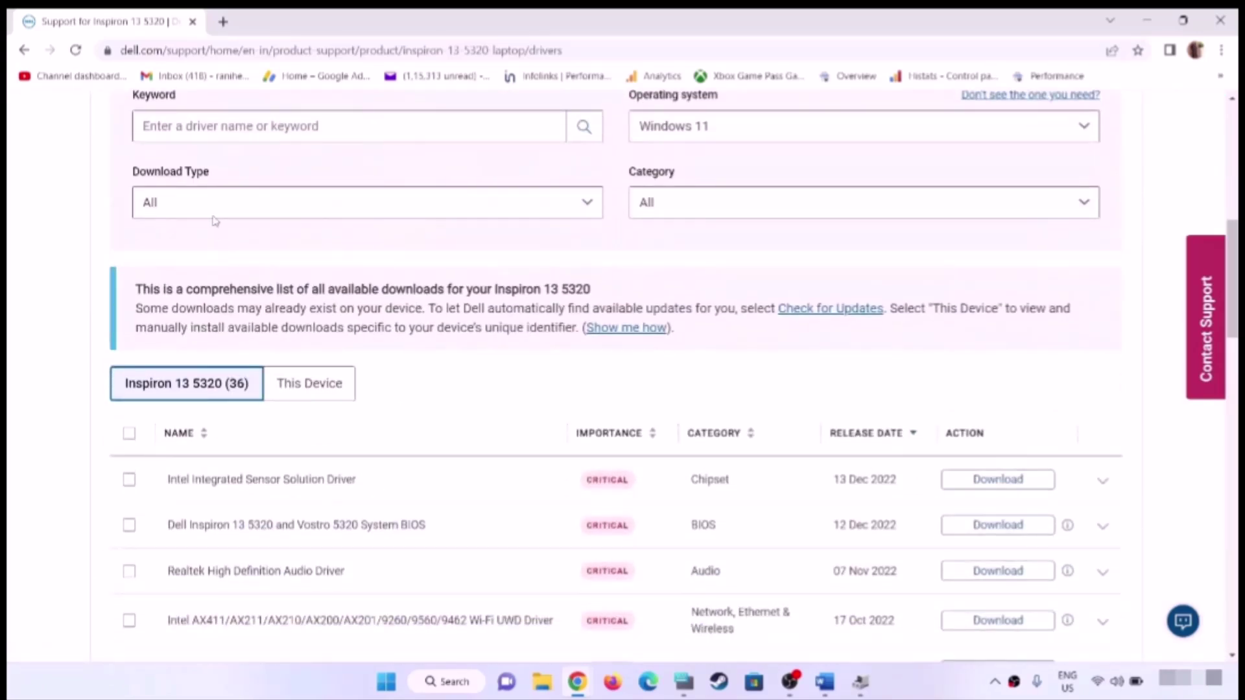
pyautogui.click(215, 219)
pyautogui.click(188, 289)
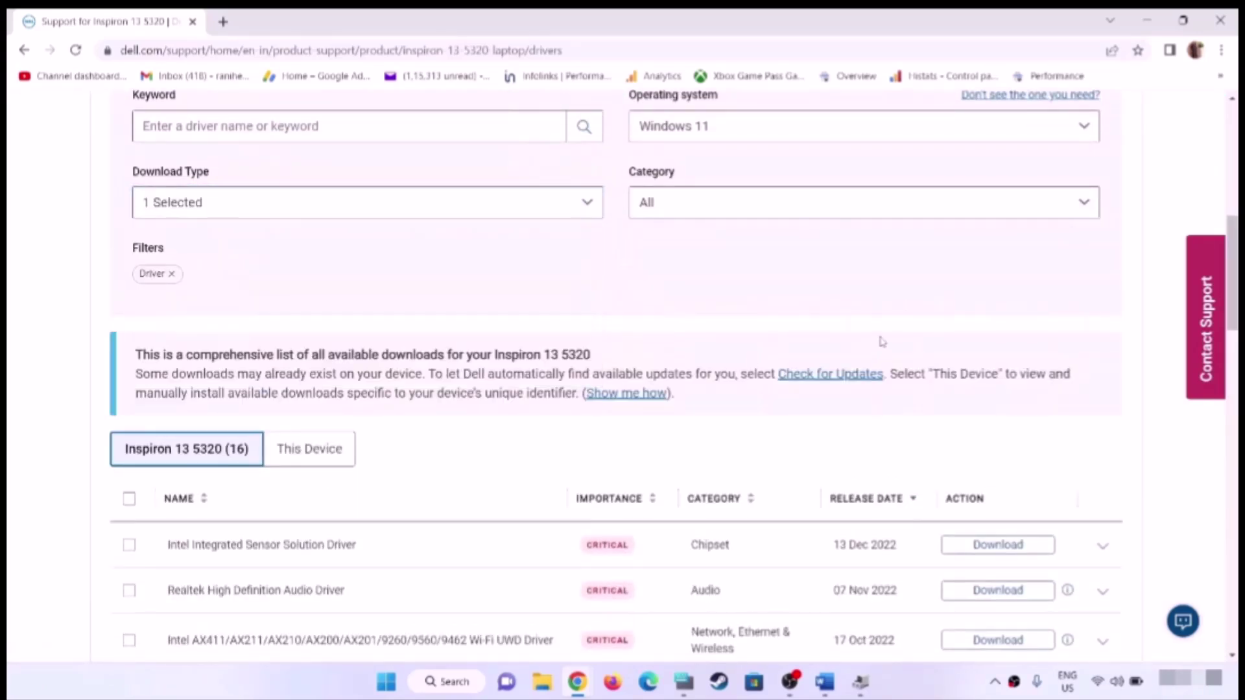
pyautogui.scroll(-4, 878, 304)
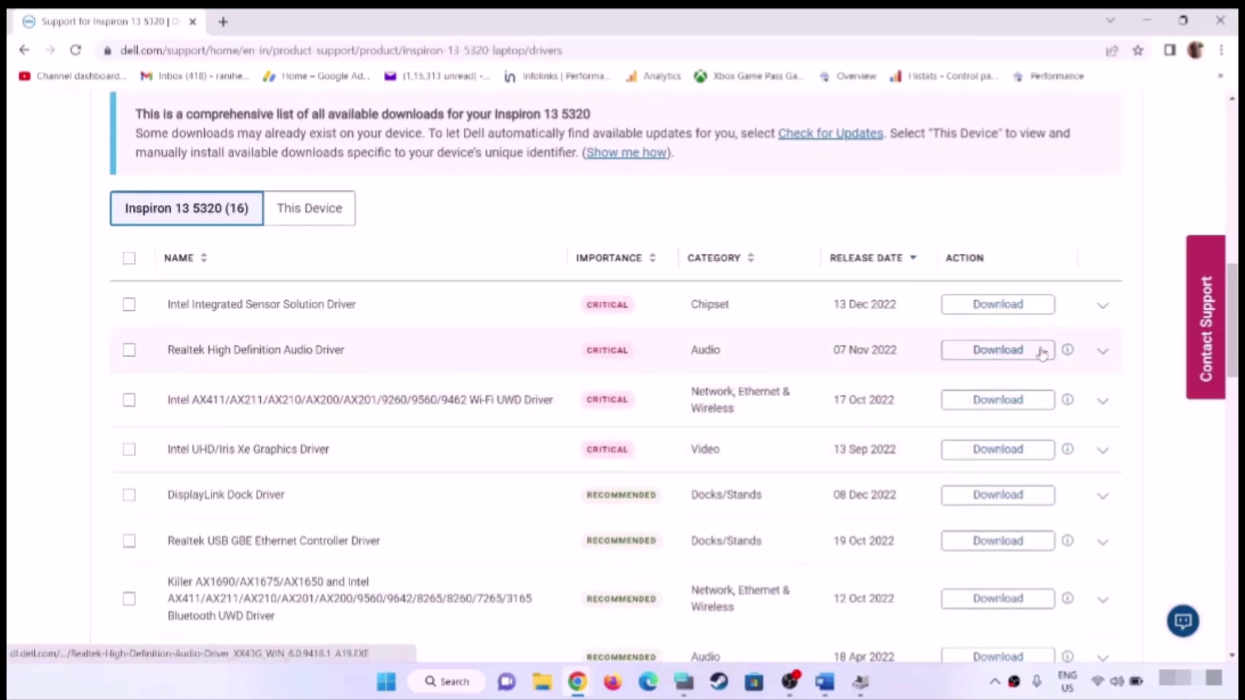
pyautogui.click(1143, 18)
# Highlight "Update Windows 11" in Step 18 of the document
pyautogui.scroll(-2, 416, 332)
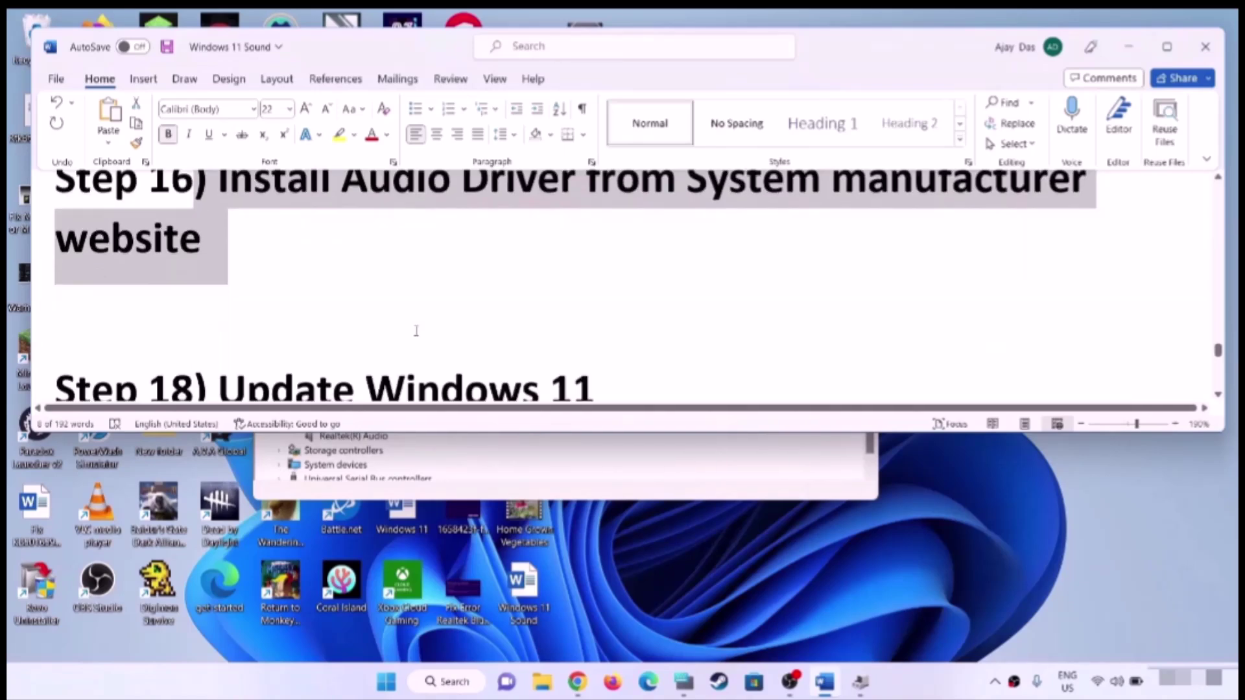
pyautogui.scroll(-2, 416, 331)
pyautogui.moveTo(219, 286); pyautogui.dragTo(873, 269)
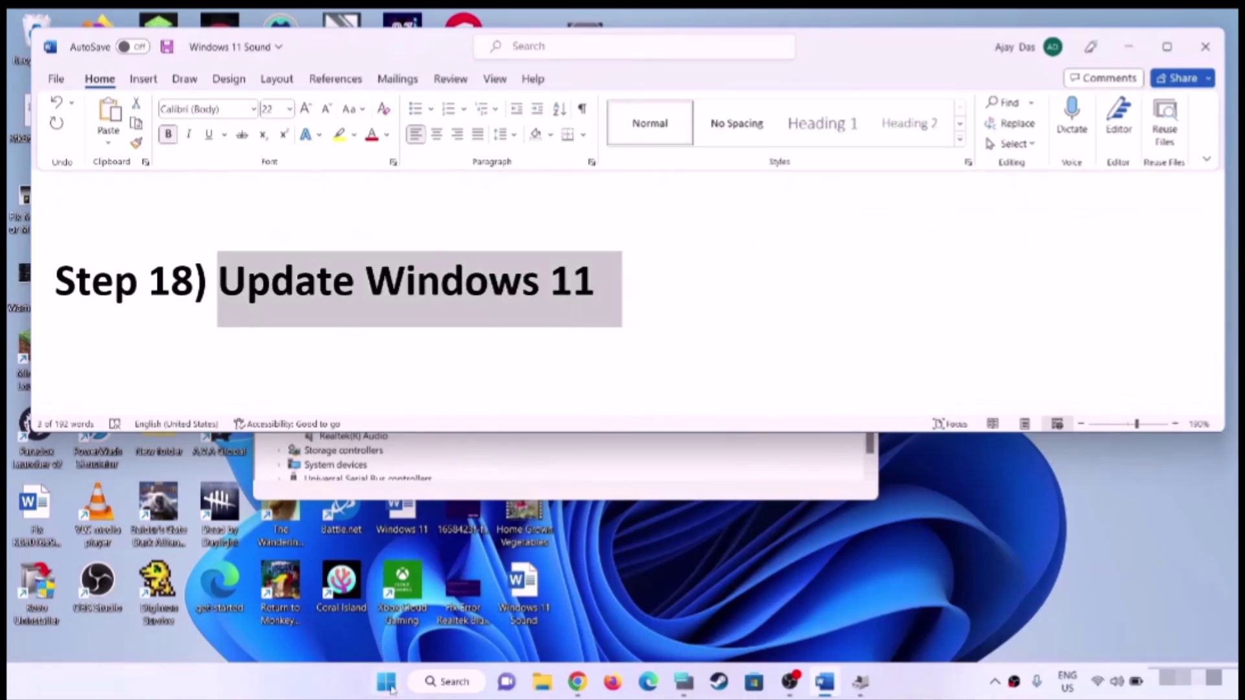
# Open the Windows Update settings and check for updates
pyautogui.click(387, 684)
pyautogui.click(591, 285)
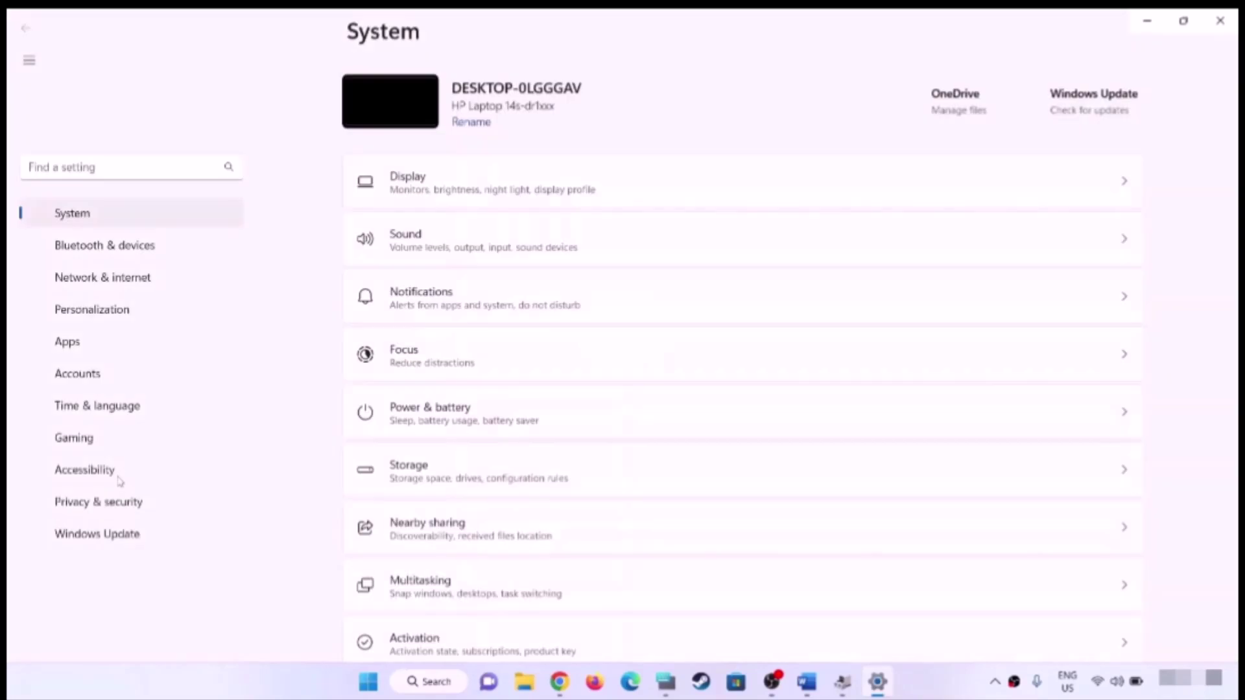
pyautogui.click(91, 504)
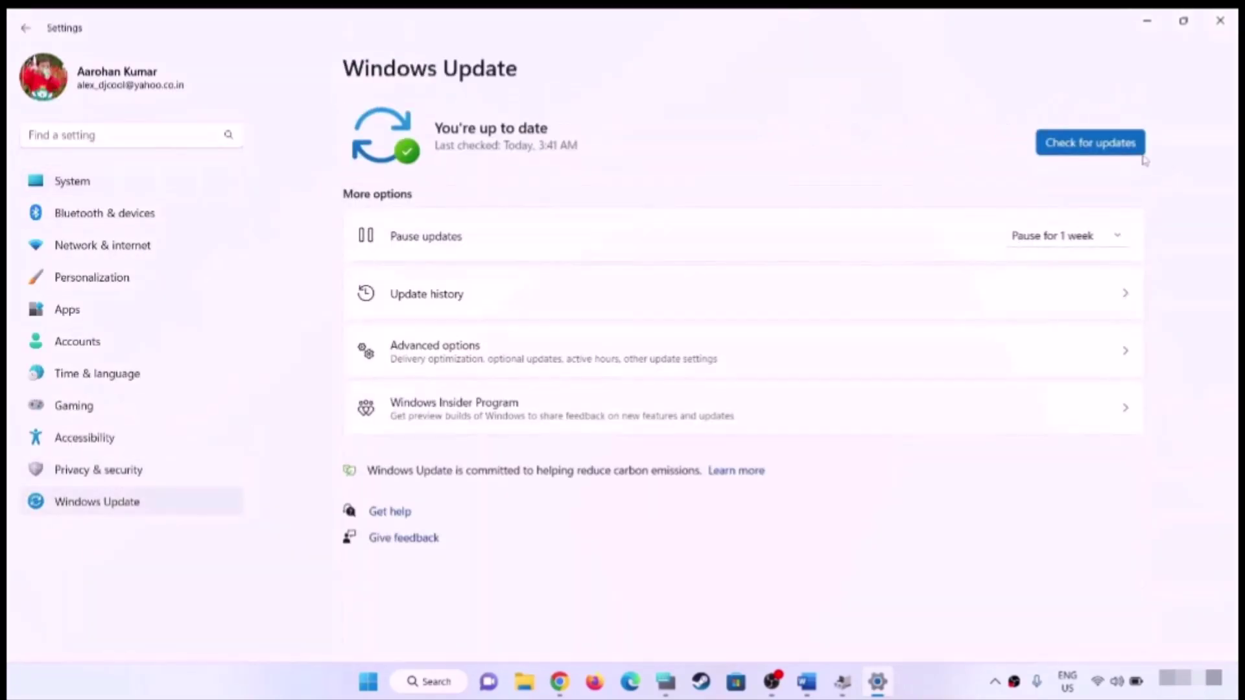
pyautogui.click(1136, 150)
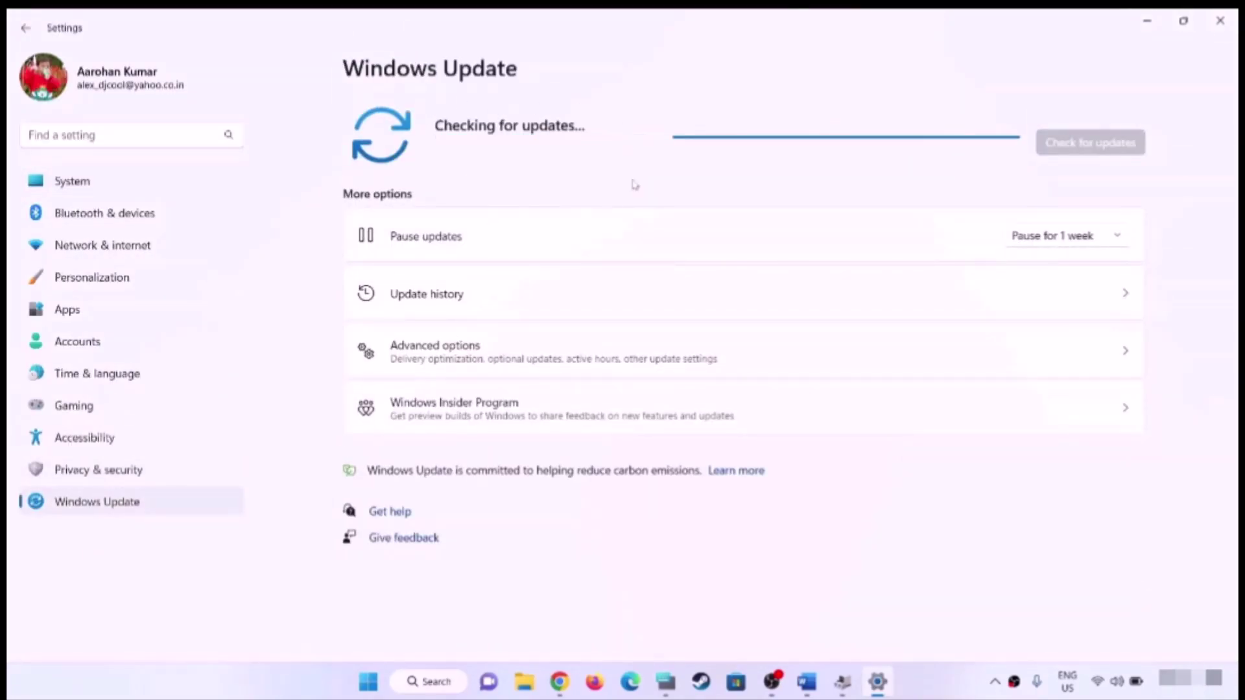
# Show the power options for restarting the PC, dismiss them, and return to the Word document
pyautogui.click(368, 681)
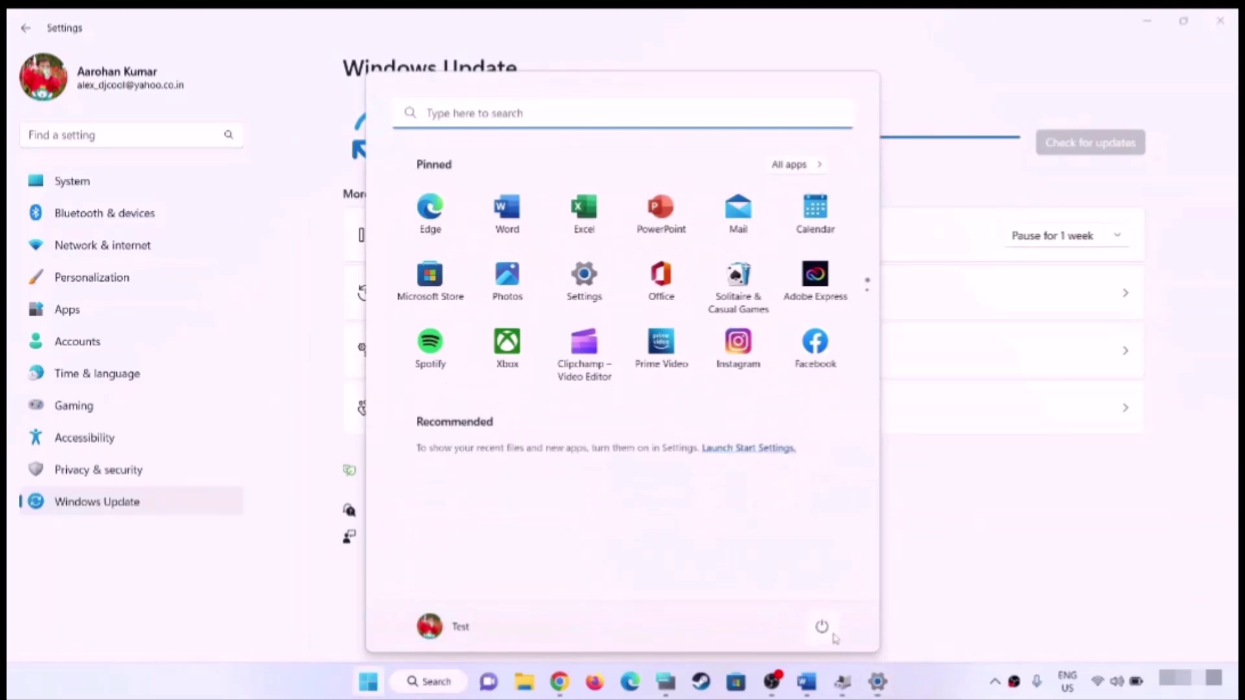
pyautogui.click(822, 627)
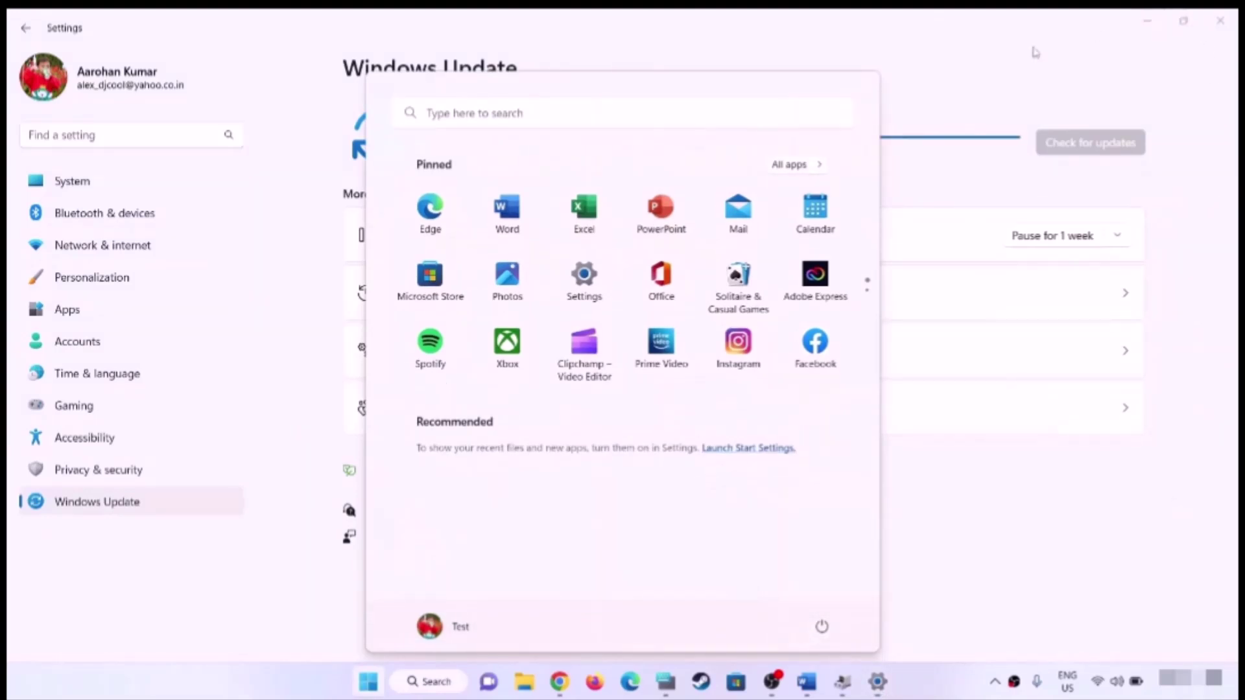
pyautogui.click(1184, 15)
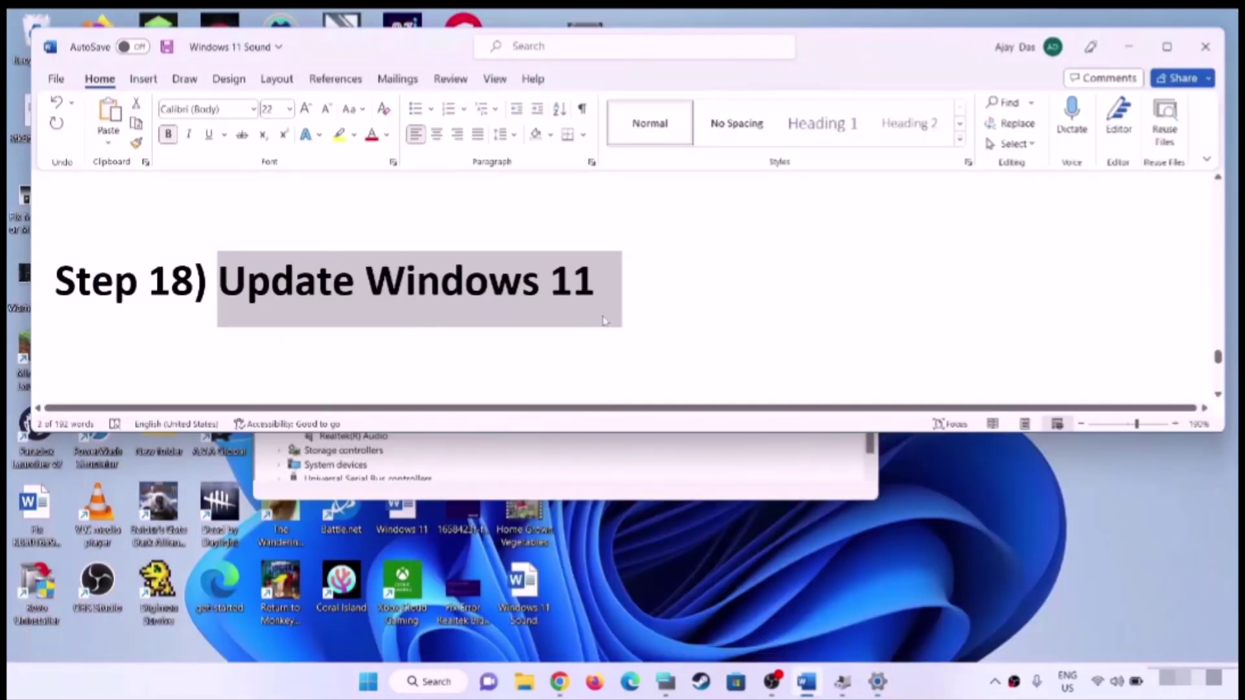
# Select and copy "System restore" from Step 19 of the document
pyautogui.scroll(-2, 573, 310)
pyautogui.moveTo(236, 300); pyautogui.dragTo(454, 280)
pyautogui.hotkey('ctrl', 'c')
pyautogui.click(725, 286)
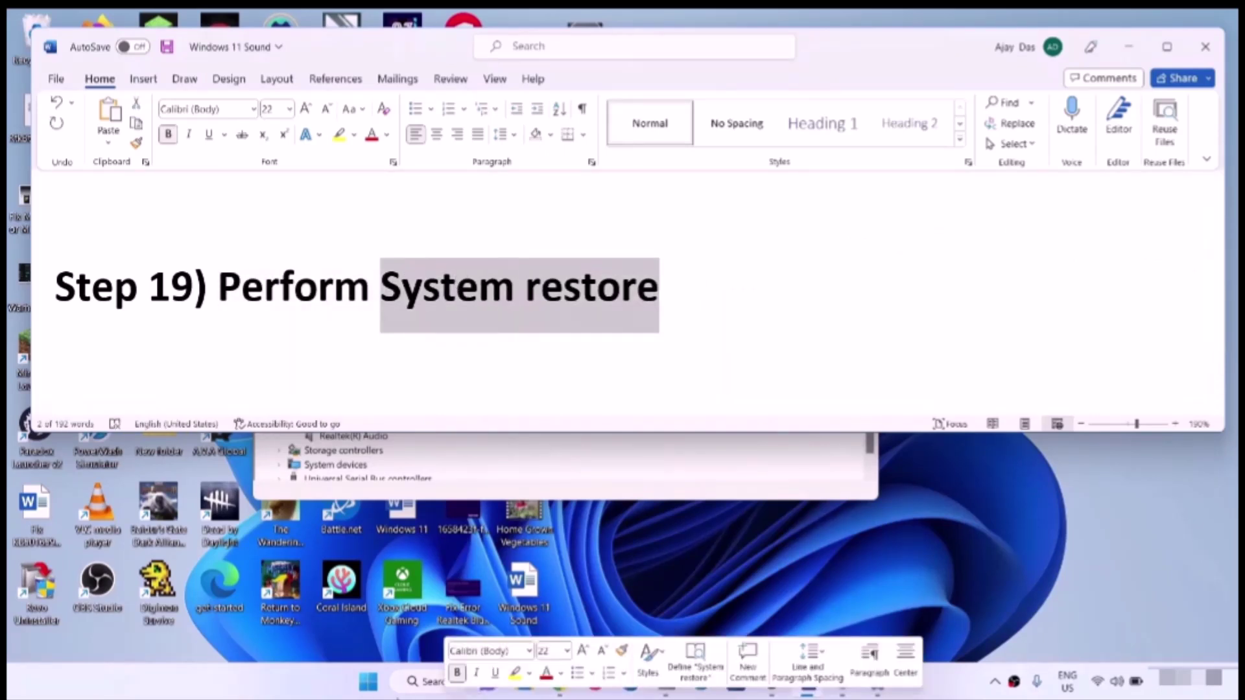
# Search Windows for "System restore", open Create a restore point, and move the System Properties window aside
pyautogui.click(371, 687)
pyautogui.hotkey('ctrl', 'v')
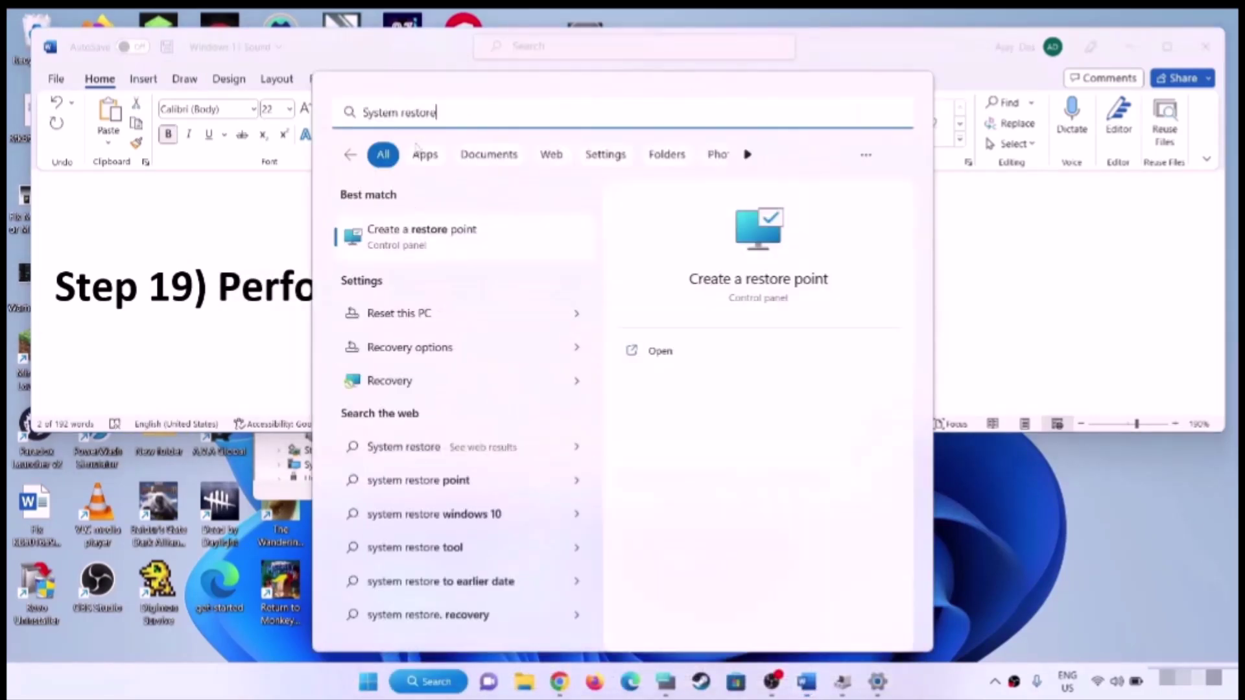
pyautogui.click(461, 241)
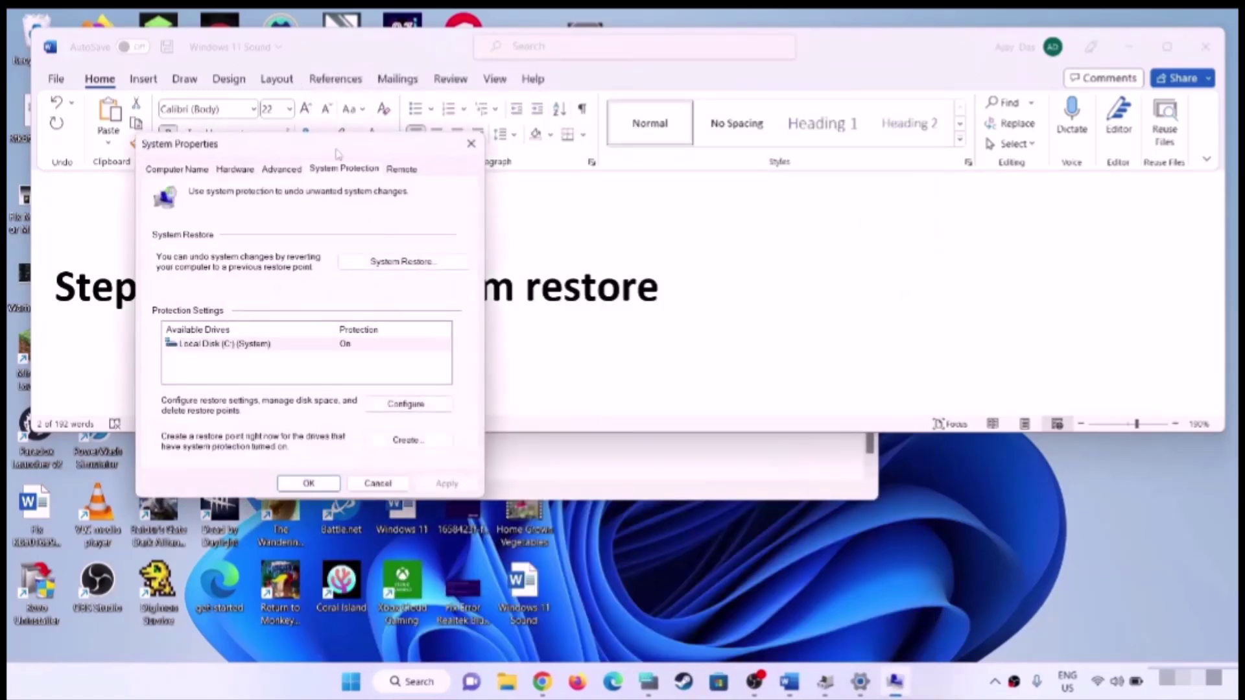
pyautogui.moveTo(341, 158); pyautogui.dragTo(693, 162)
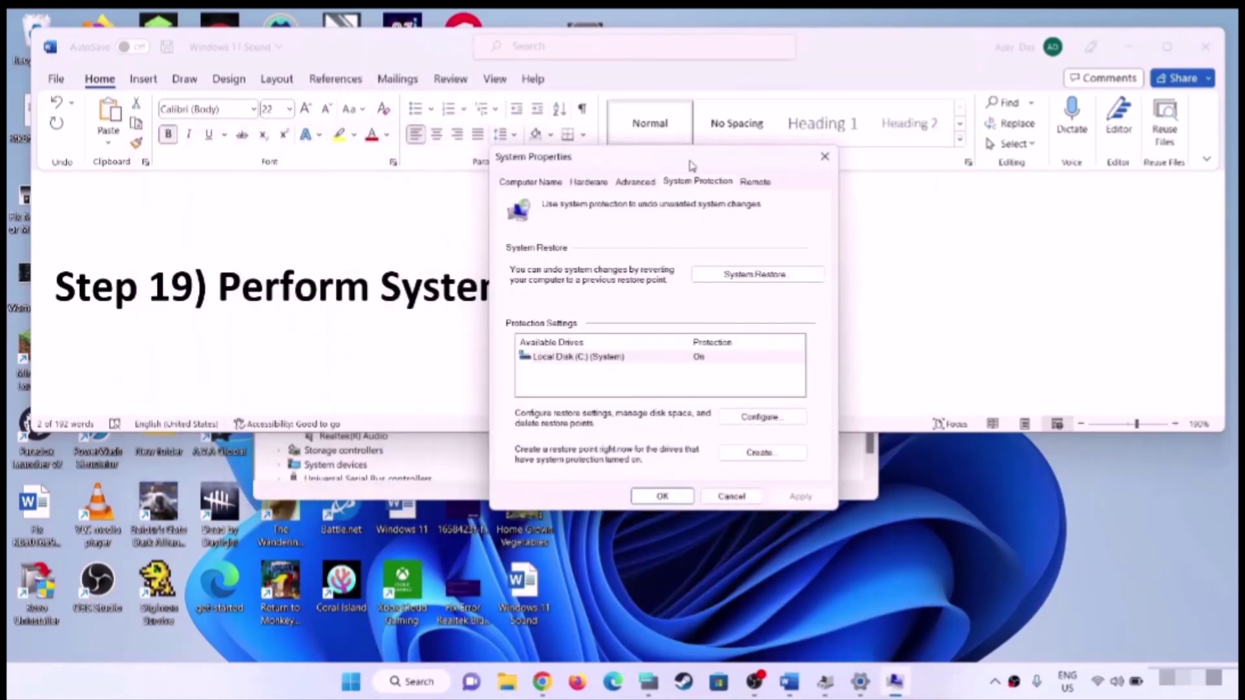
# Start System Restore, choose the 12/19/2022 10:33:32 AM EA app restore point, and proceed to the confirmation page
pyautogui.click(765, 274)
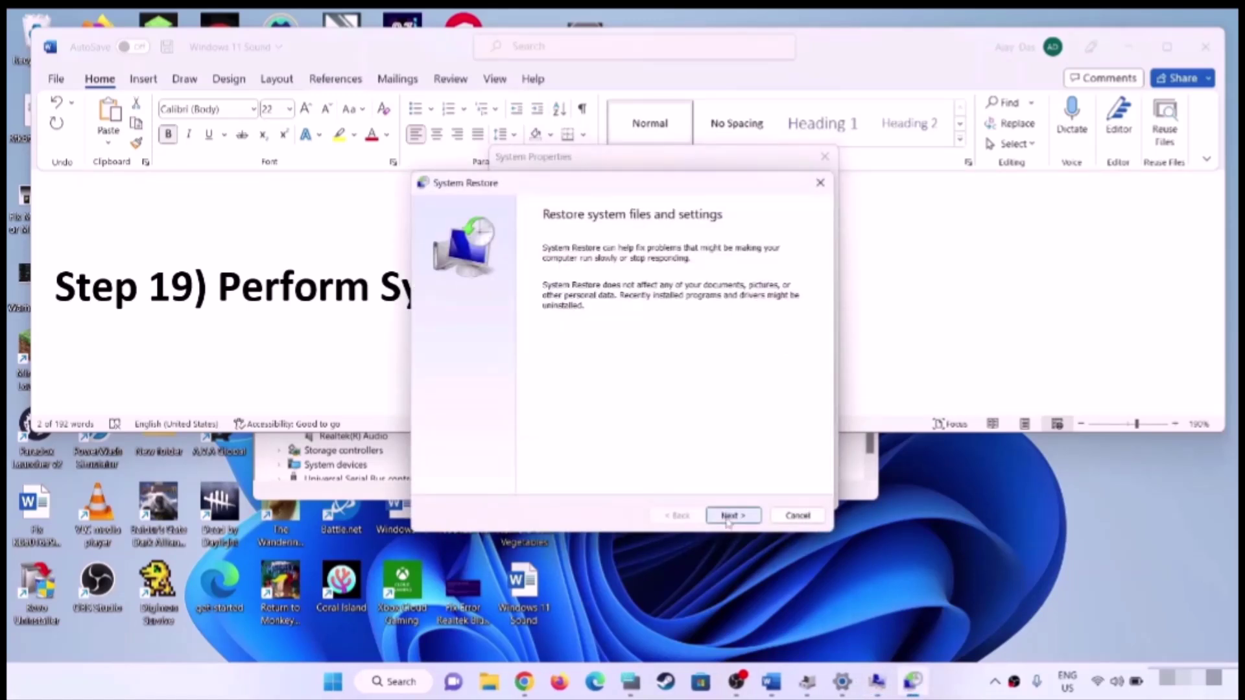
pyautogui.click(730, 516)
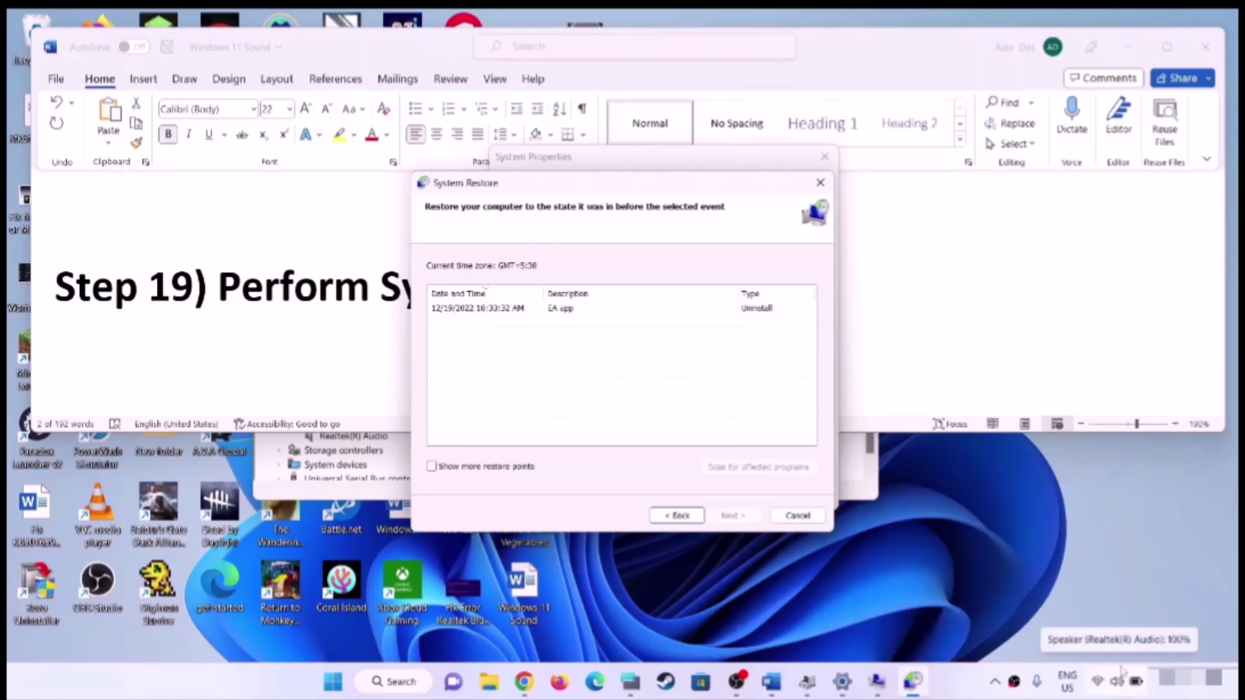
pyautogui.click(516, 310)
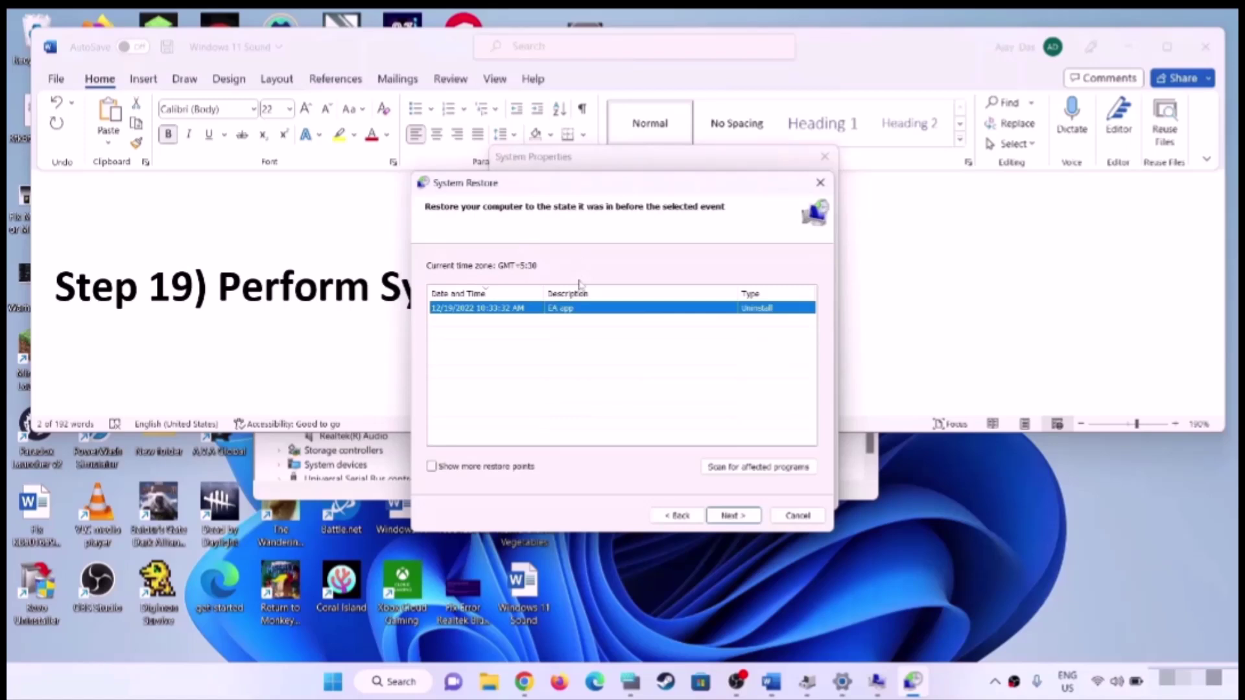
pyautogui.click(739, 516)
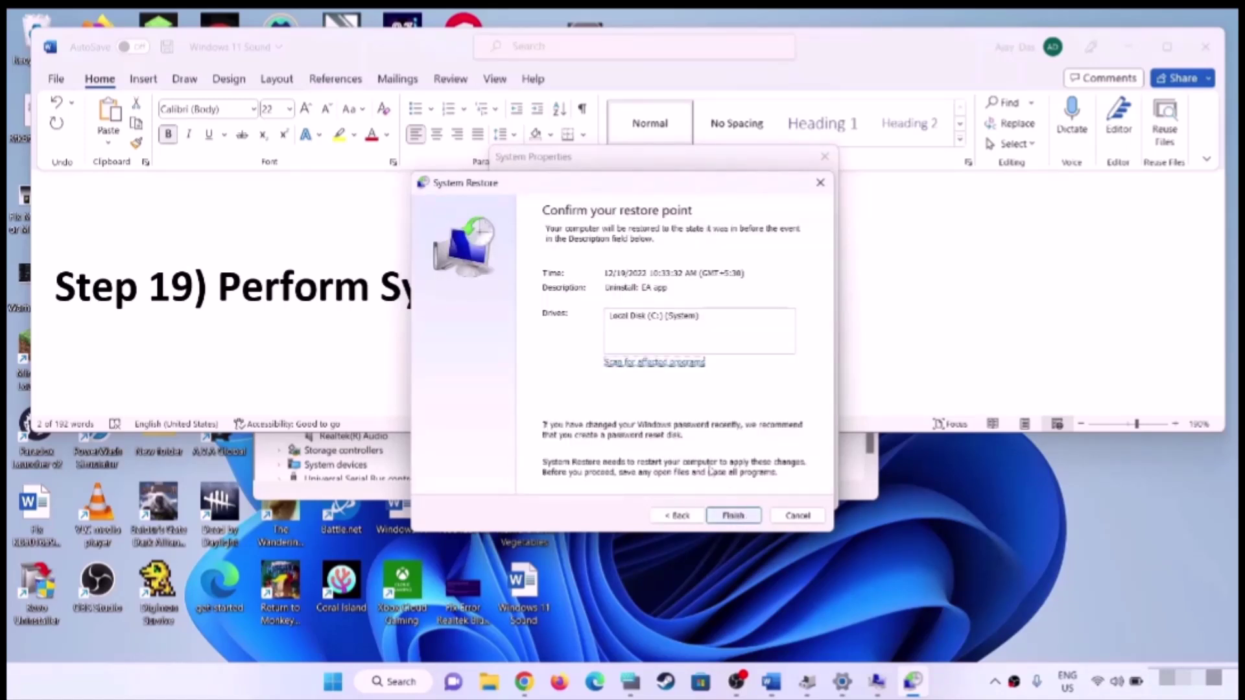
# Return to the document and highlight "Reset PC", "Backup your data before reset" and "reset may result in data loss" in Step 20
pyautogui.click(957, 340)
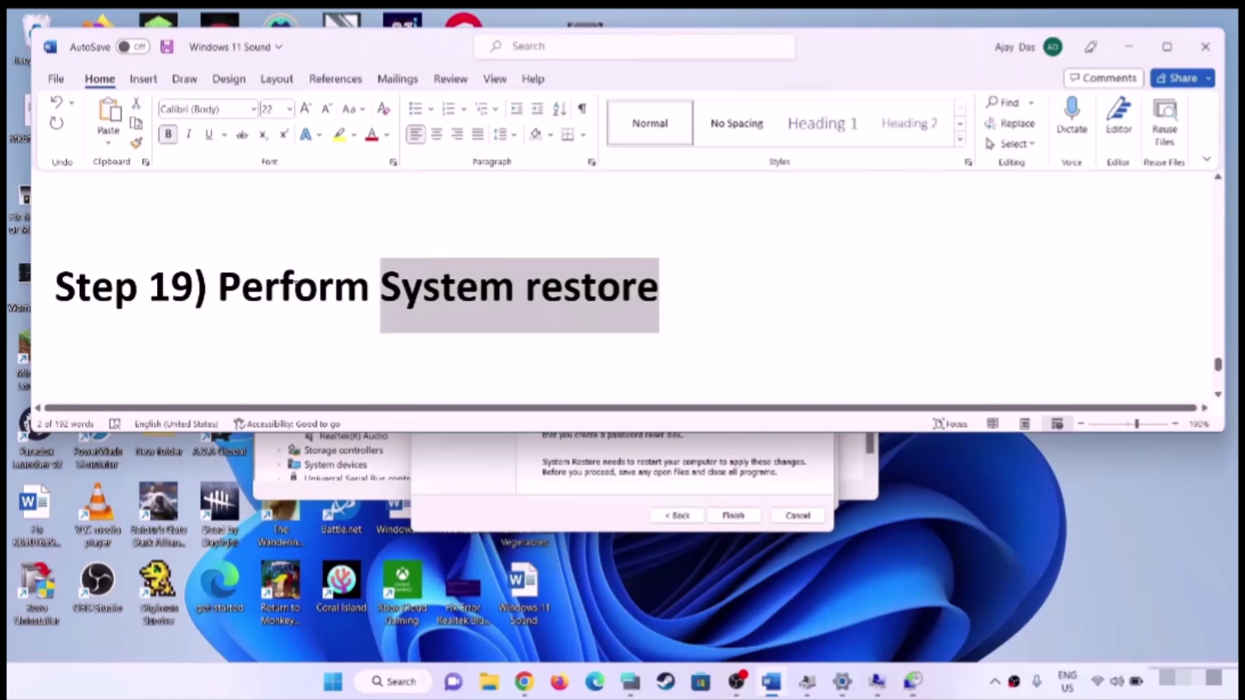
pyautogui.moveTo(664, 298); pyautogui.dragTo(382, 296)
pyautogui.scroll(-3, 499, 364)
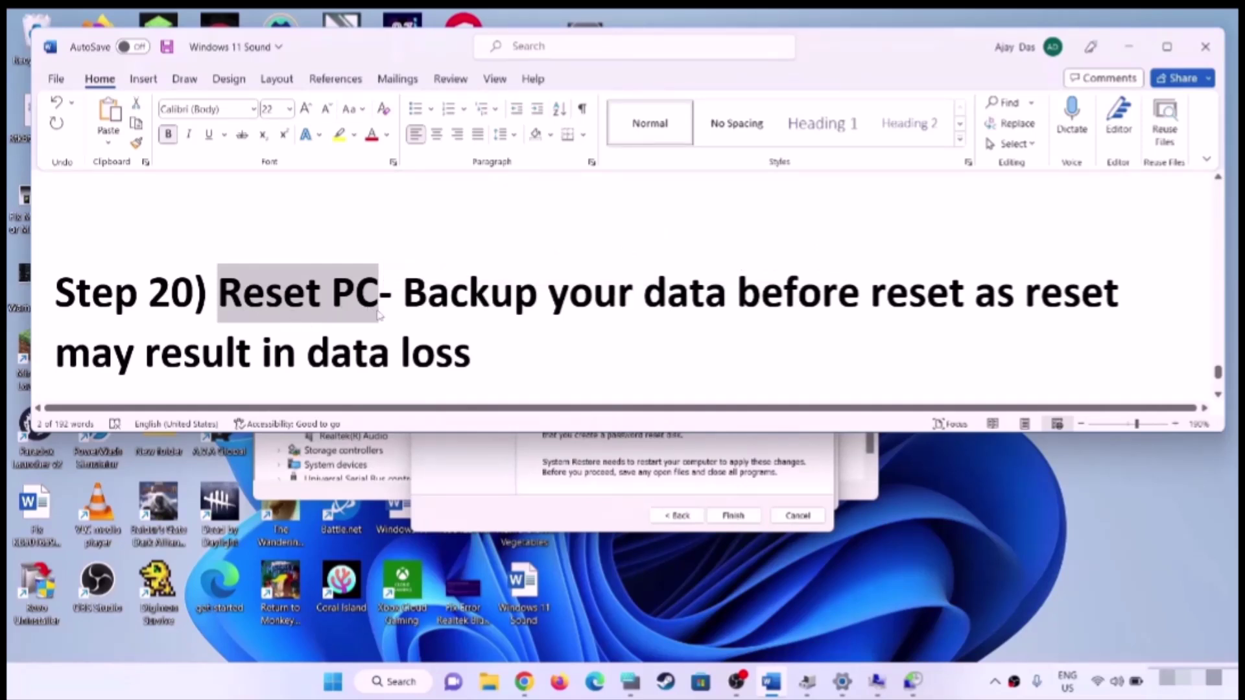
pyautogui.moveTo(404, 295); pyautogui.dragTo(976, 295)
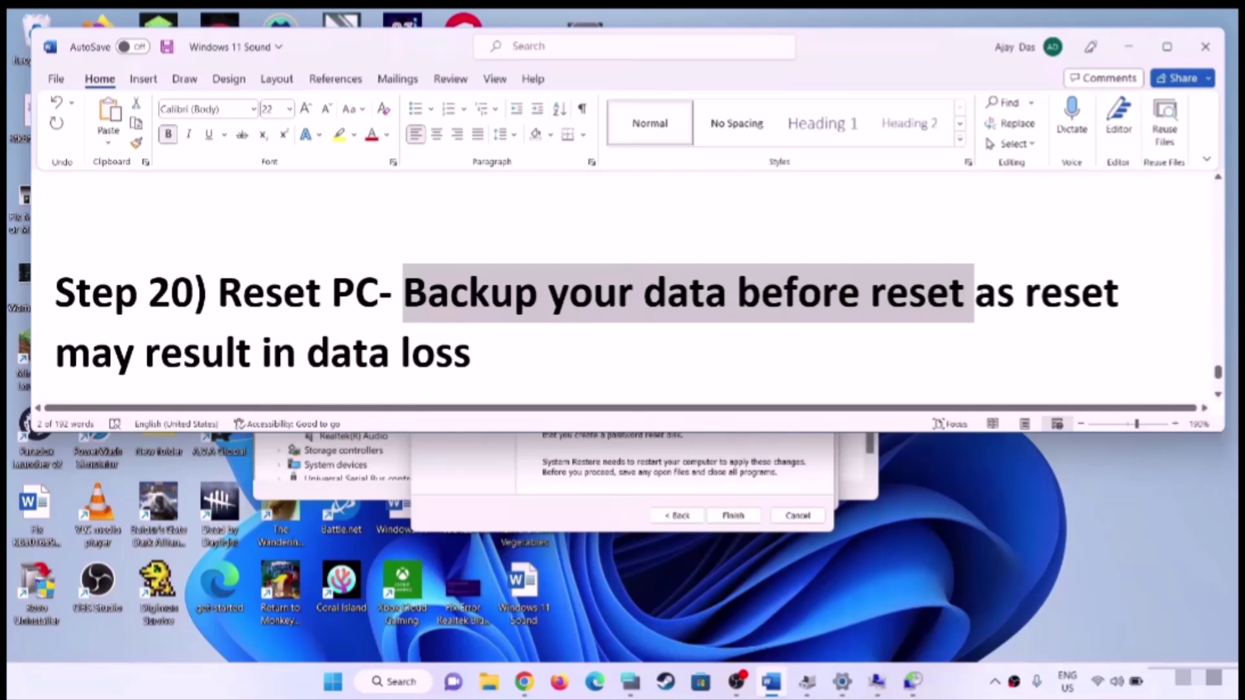
pyautogui.click(1036, 350)
pyautogui.moveTo(1129, 295); pyautogui.dragTo(446, 341)
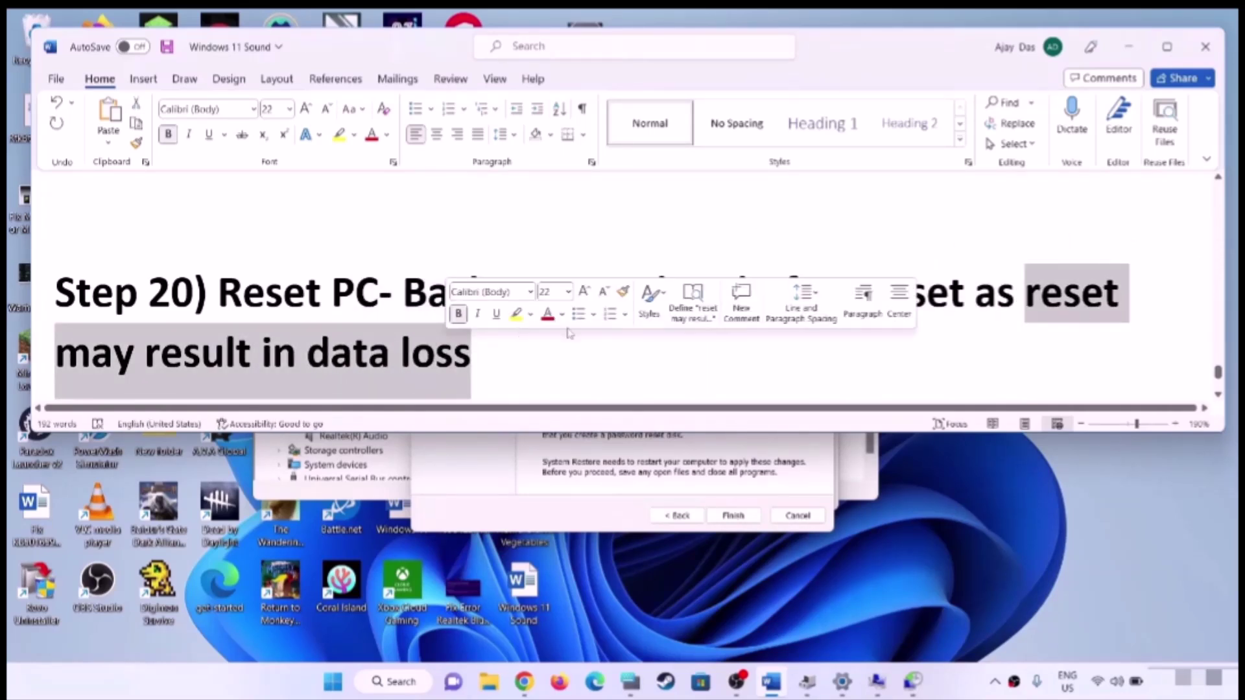
# Highlight "Backup your data before" and "result in data loss" in Step 20 of the document
pyautogui.click(55, 214)
pyautogui.moveTo(404, 295); pyautogui.dragTo(860, 295)
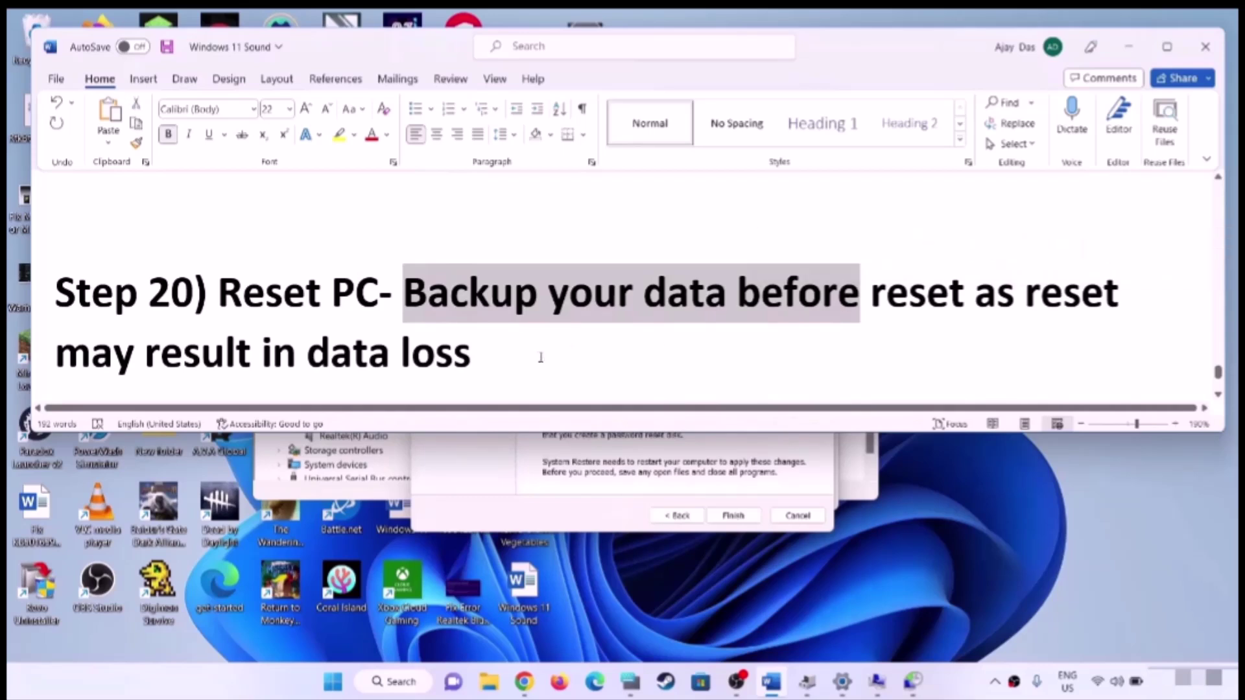
pyautogui.moveTo(539, 355); pyautogui.dragTo(186, 355)
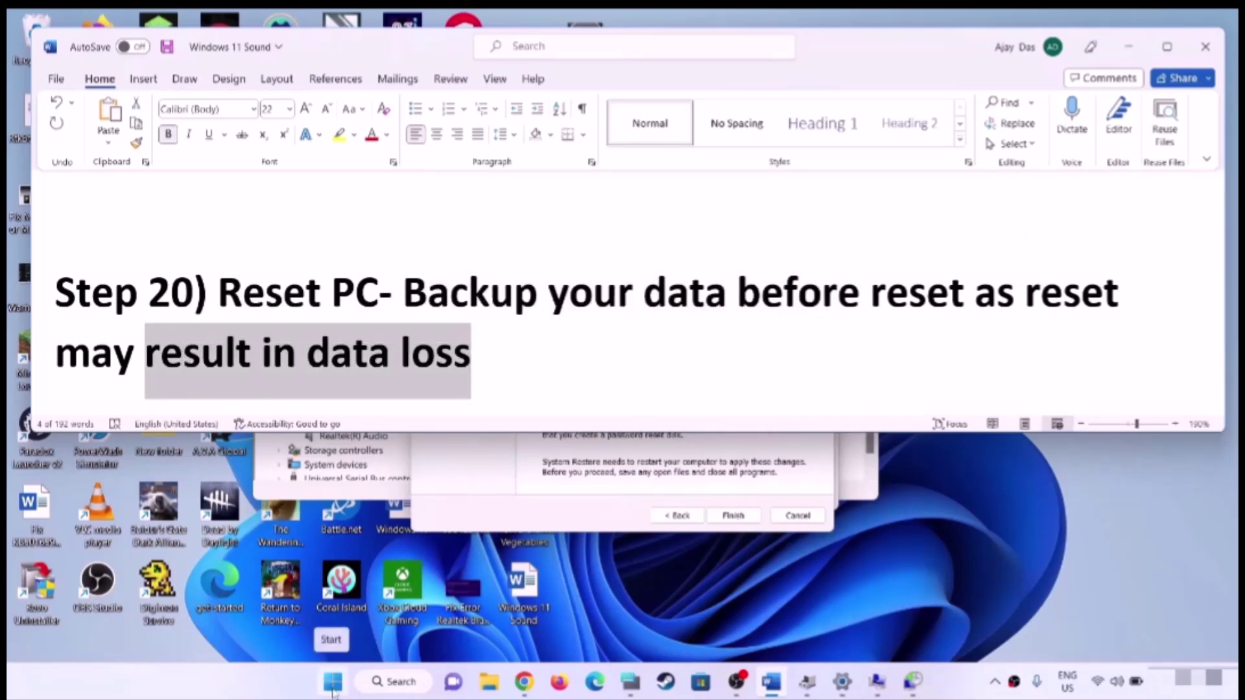
# Open Windows Settings and go to the Recovery page through the advanced Windows Update options
pyautogui.click(334, 682)
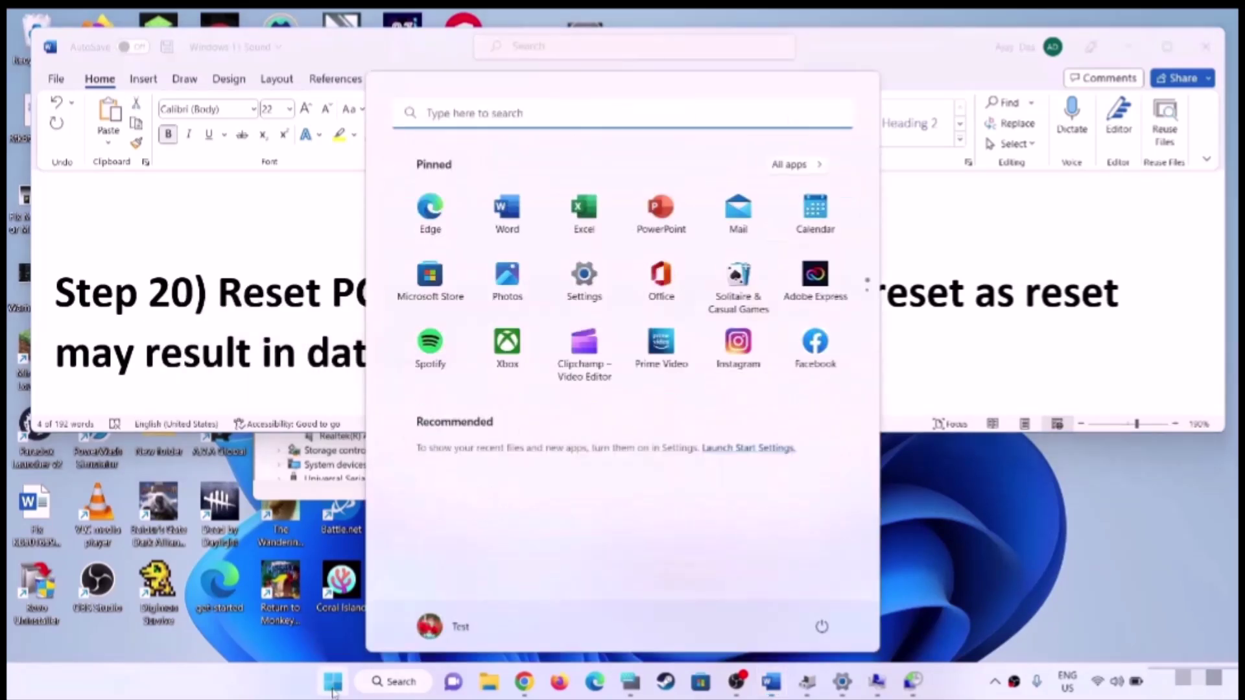
pyautogui.click(583, 277)
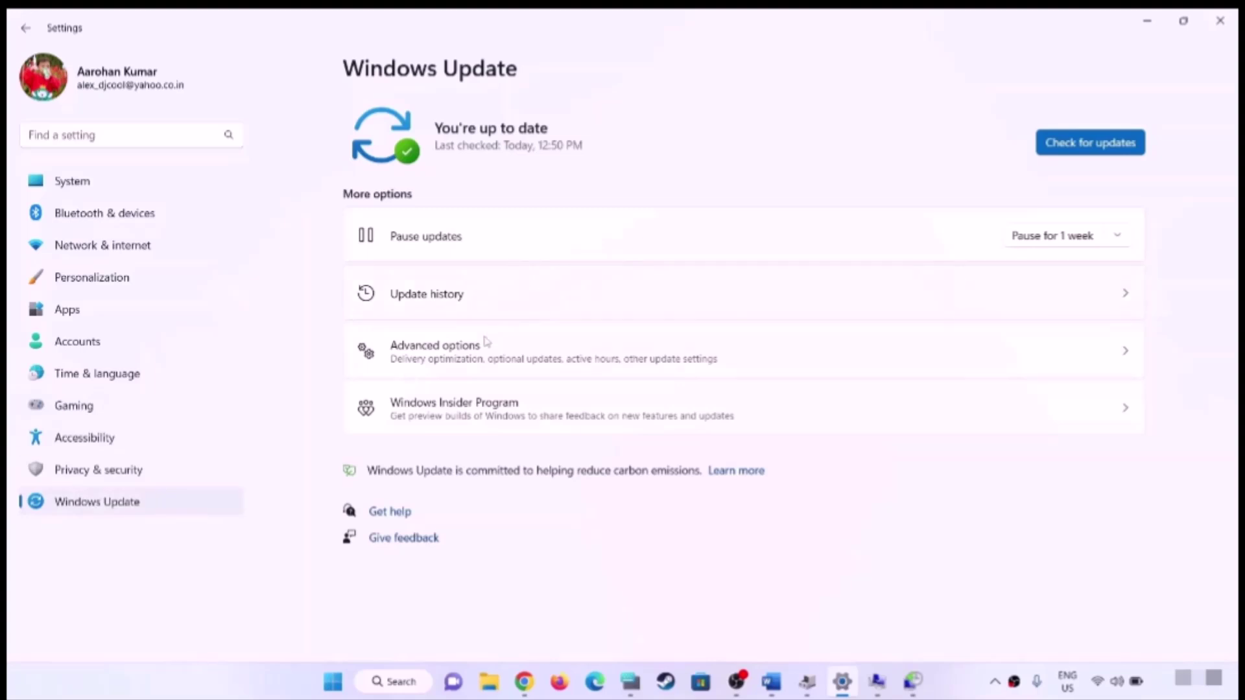
pyautogui.click(450, 355)
pyautogui.scroll(-3, 536, 366)
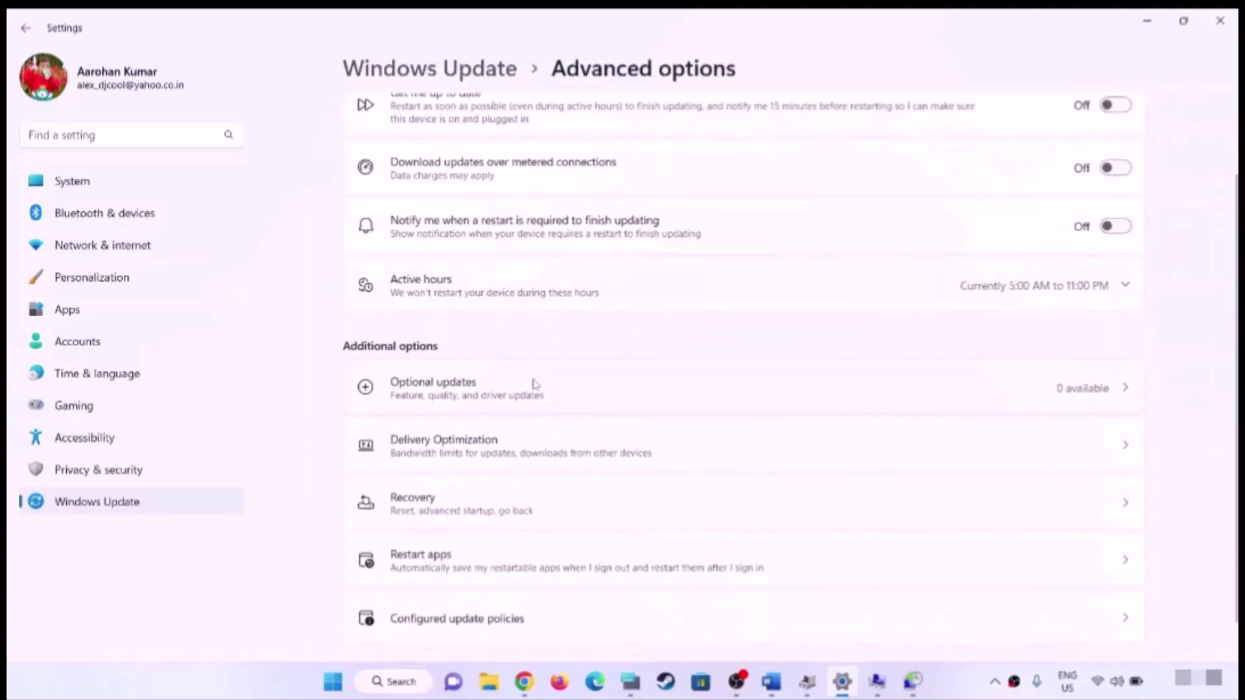
pyautogui.click(434, 477)
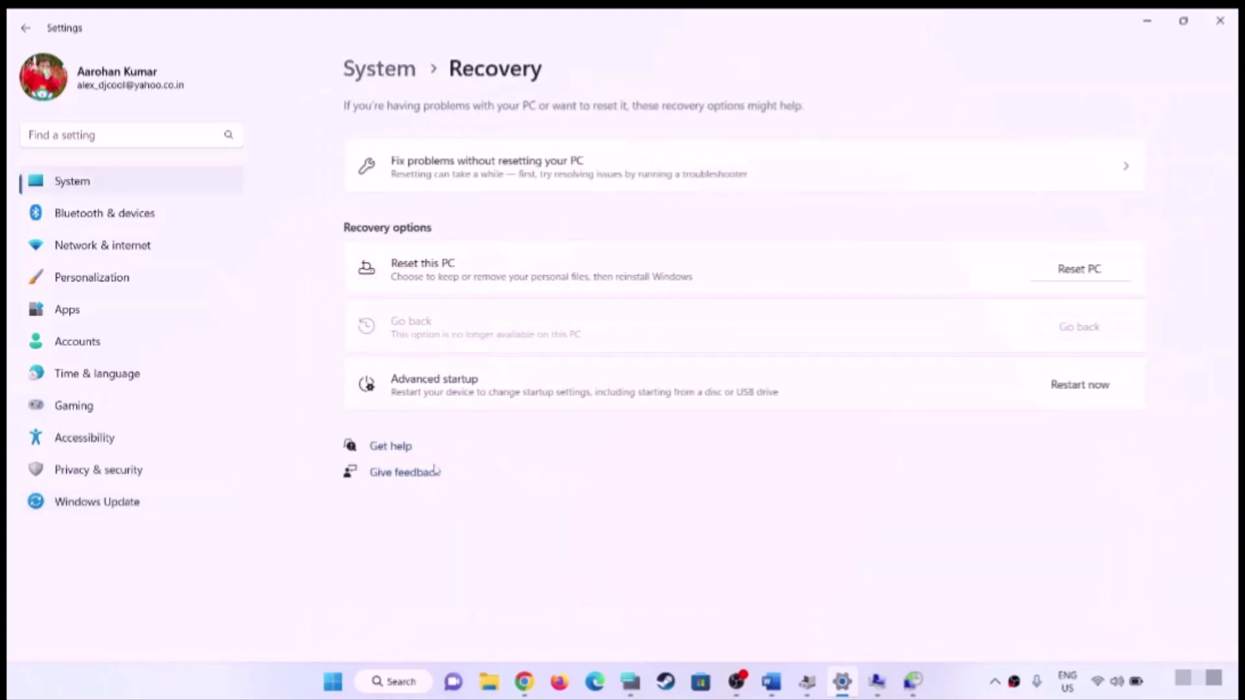
# Start Reset this PC with Keep my files and Local reinstall, and cancel it at the additional settings
pyautogui.click(1055, 271)
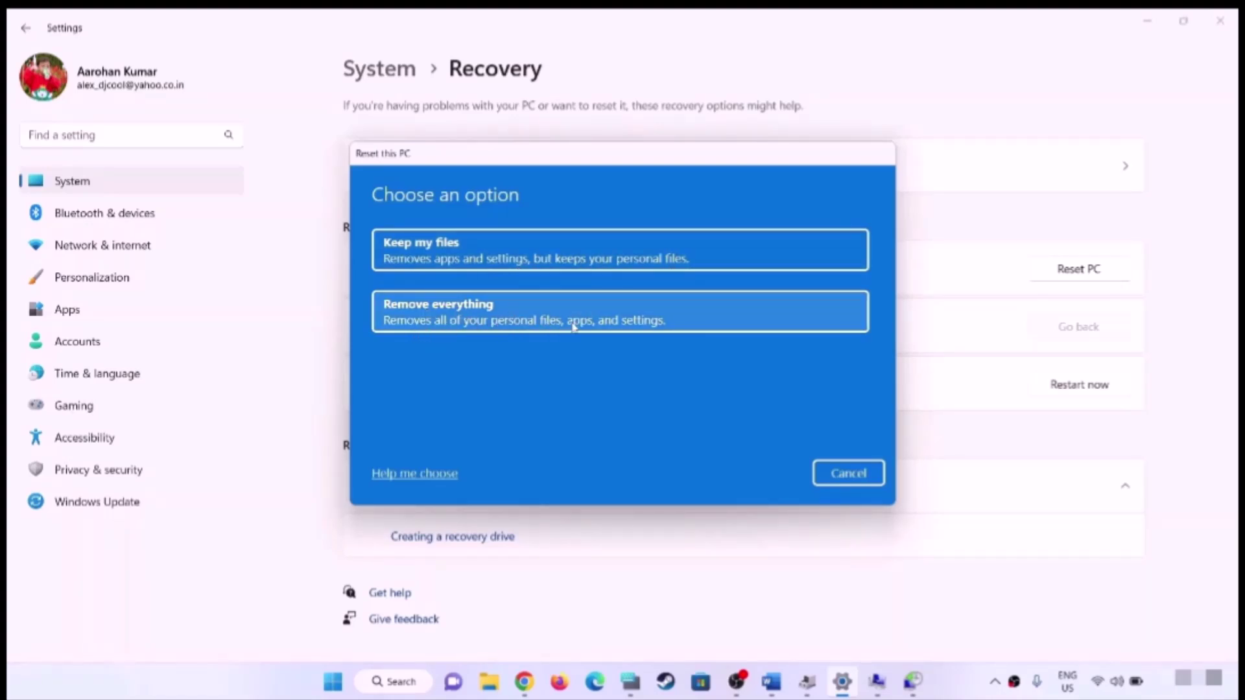
pyautogui.click(480, 254)
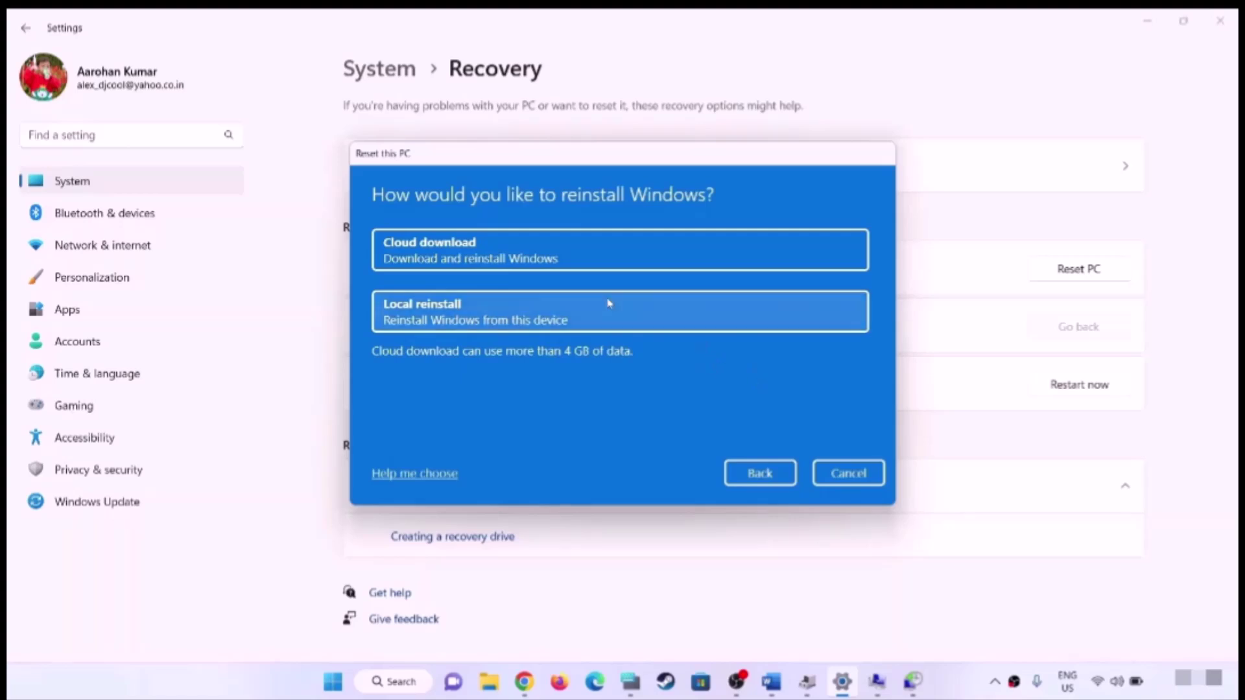
pyautogui.click(484, 304)
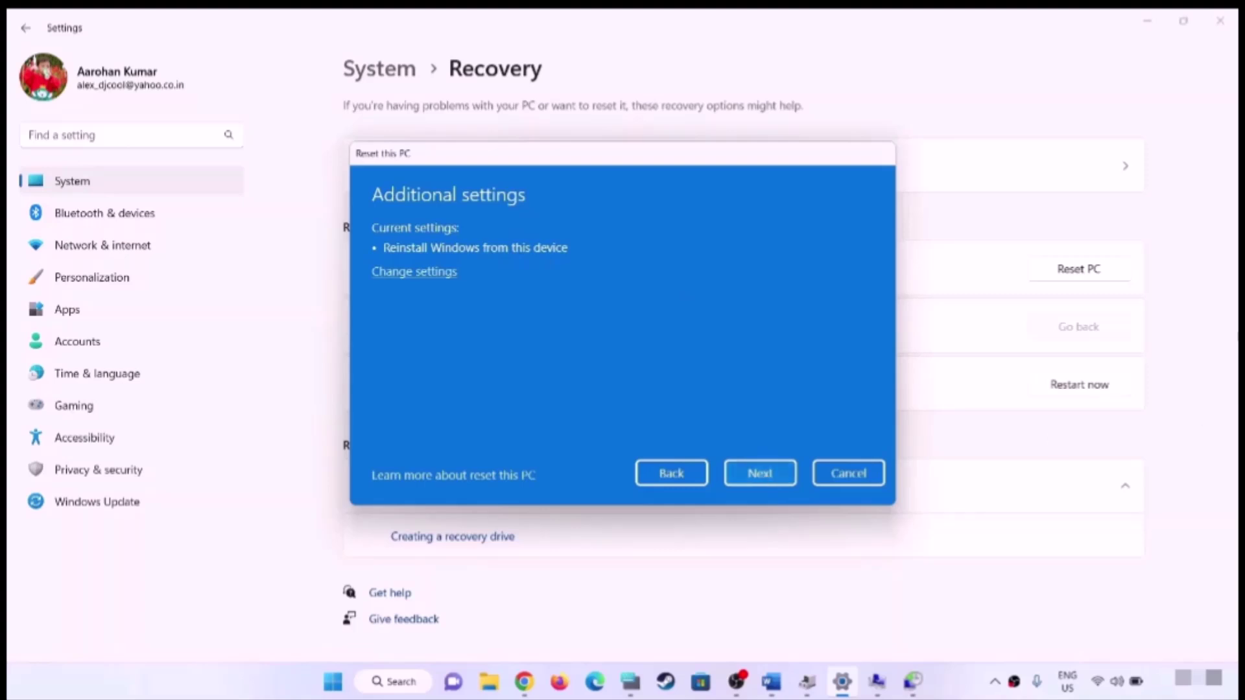
pyautogui.click(863, 480)
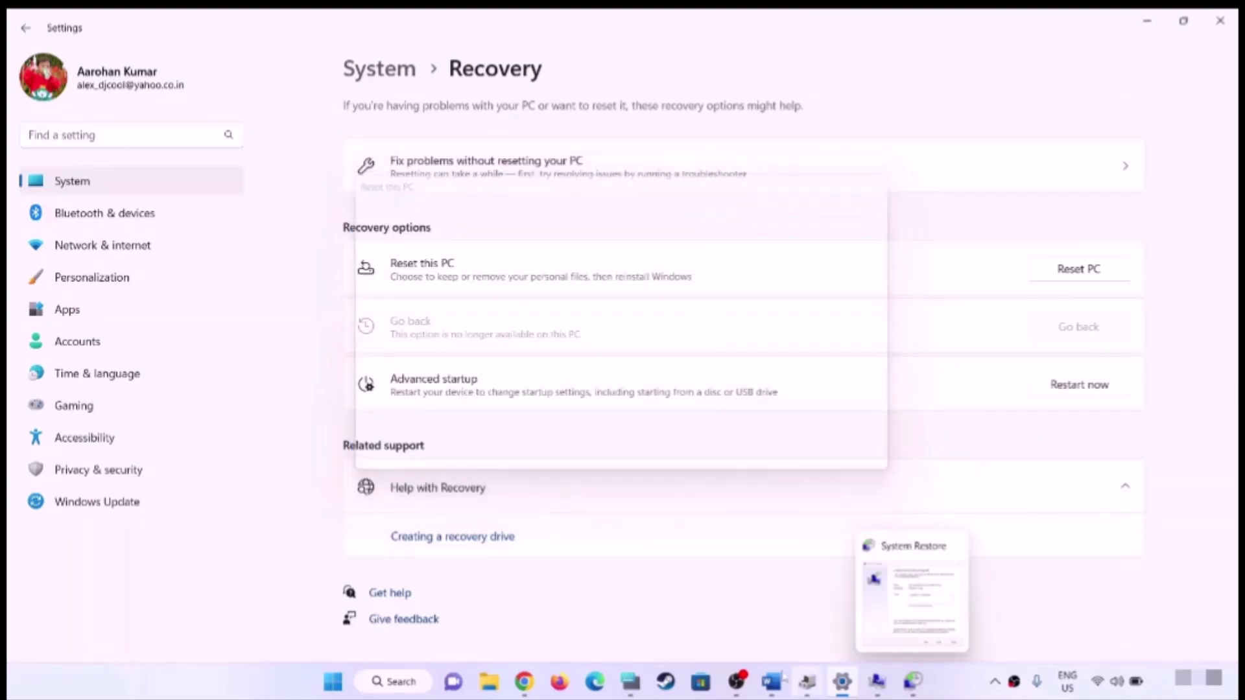
# Switch back to the Word document and highlight the whole Reset PC instruction in Step 20
pyautogui.click(771, 681)
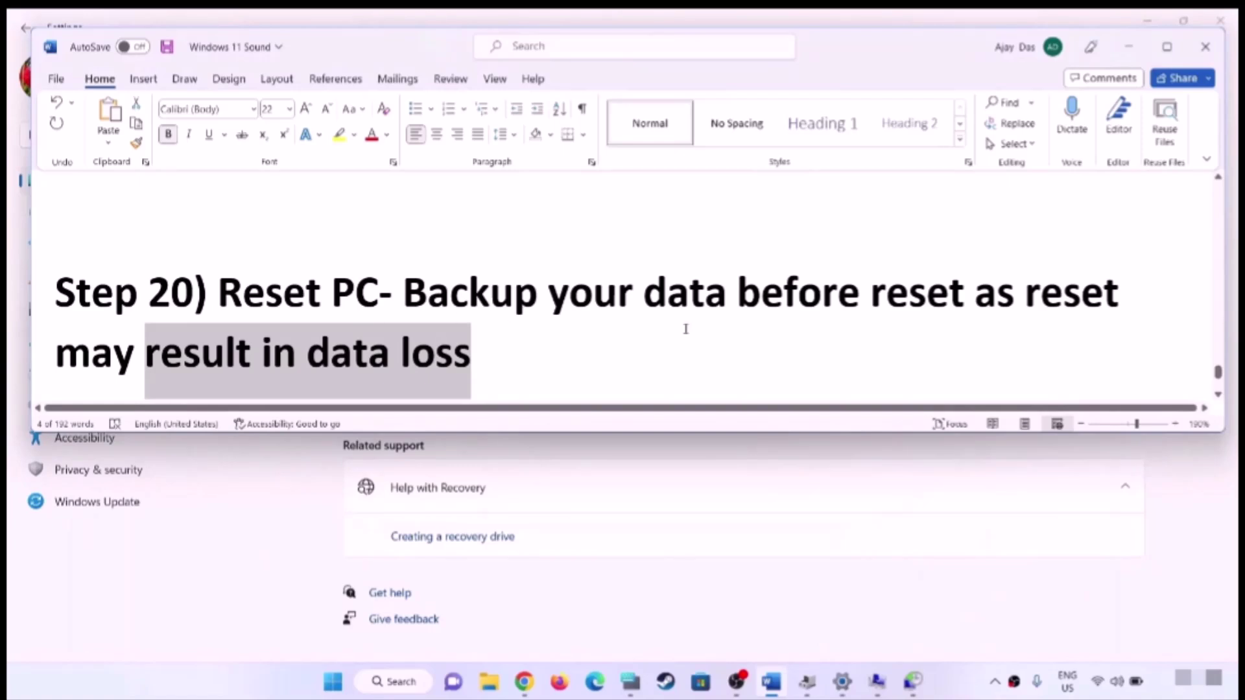
pyautogui.click(476, 357)
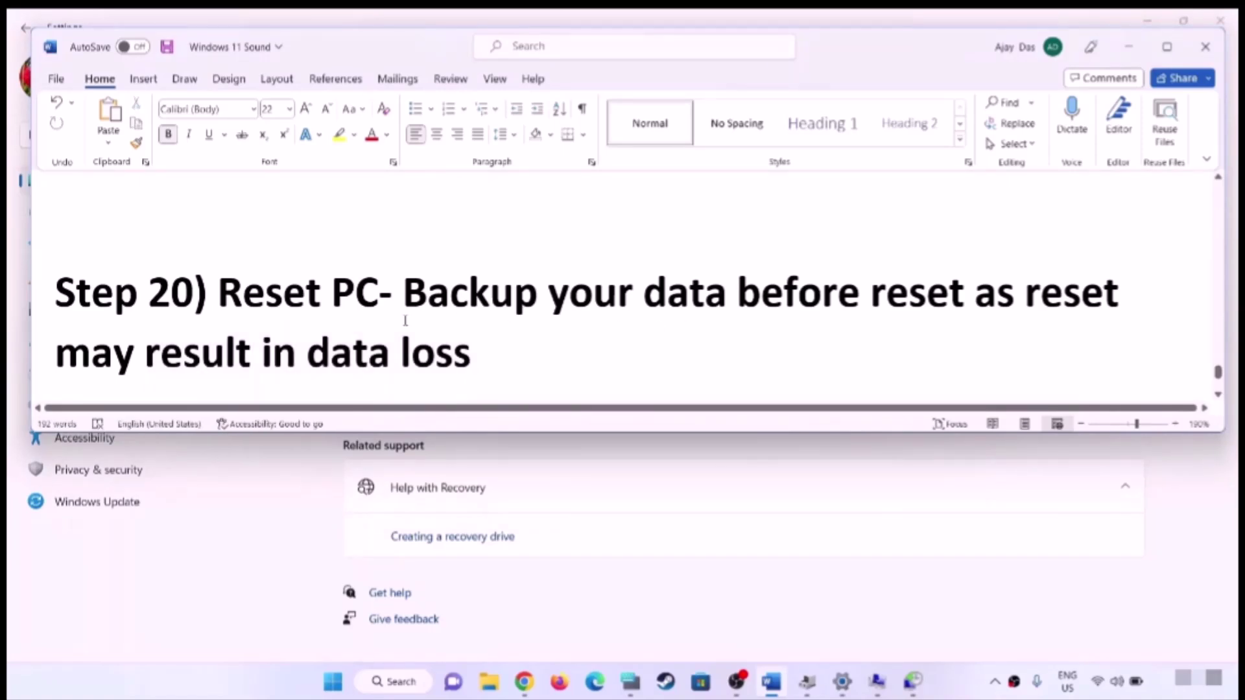
pyautogui.keyDown('shift'); pyautogui.click(220, 292); pyautogui.keyUp('shift')
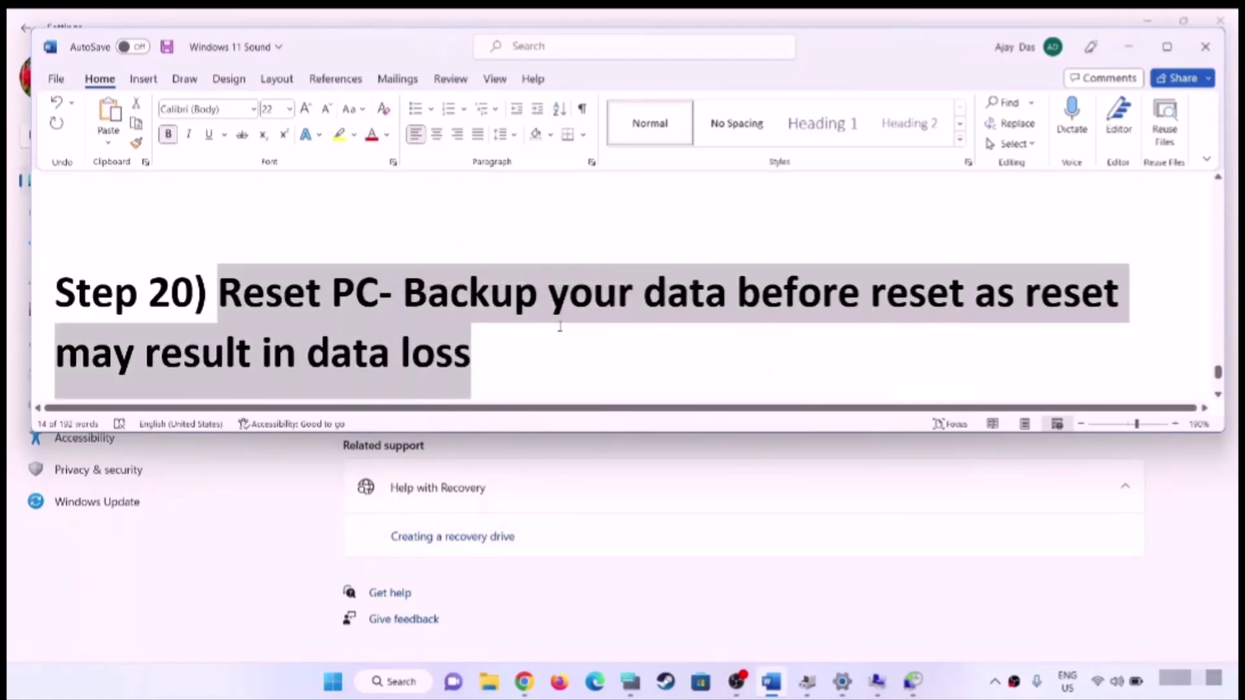
# Highlight "Run hardware test for Audio" in Step 21 and return to the document's title
pyautogui.scroll(-1, 560, 326)
pyautogui.scroll(-1, 558, 325)
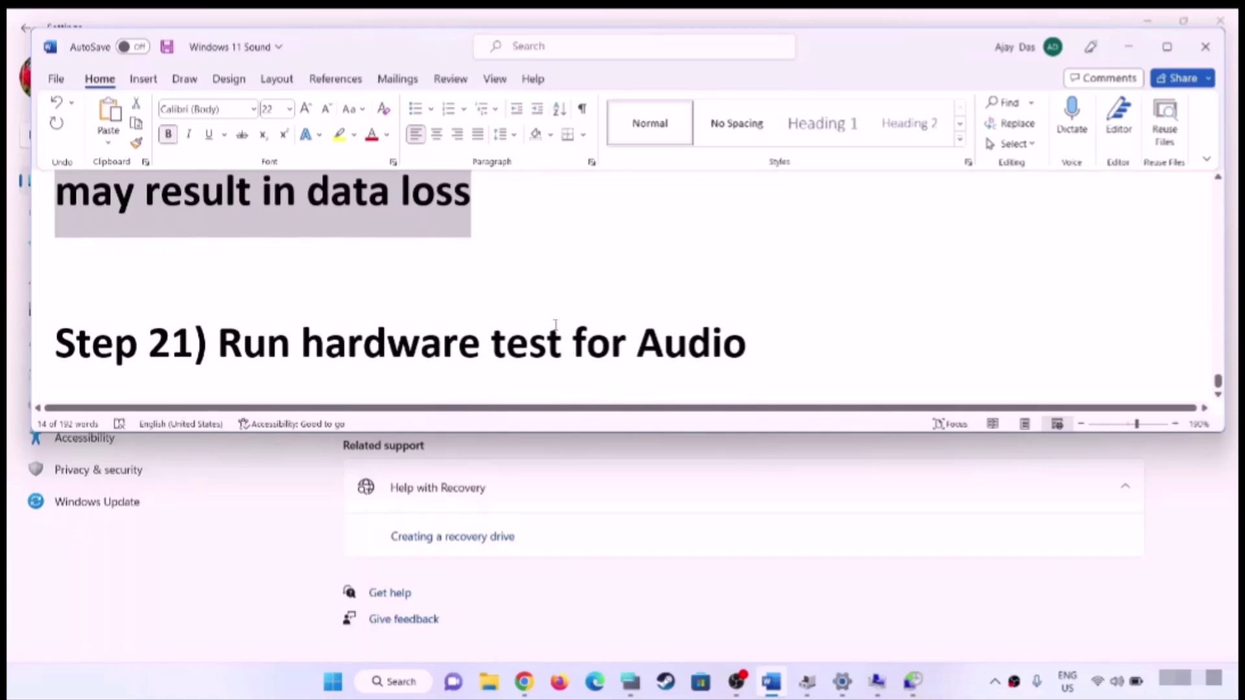
pyautogui.moveTo(218, 343); pyautogui.dragTo(734, 347)
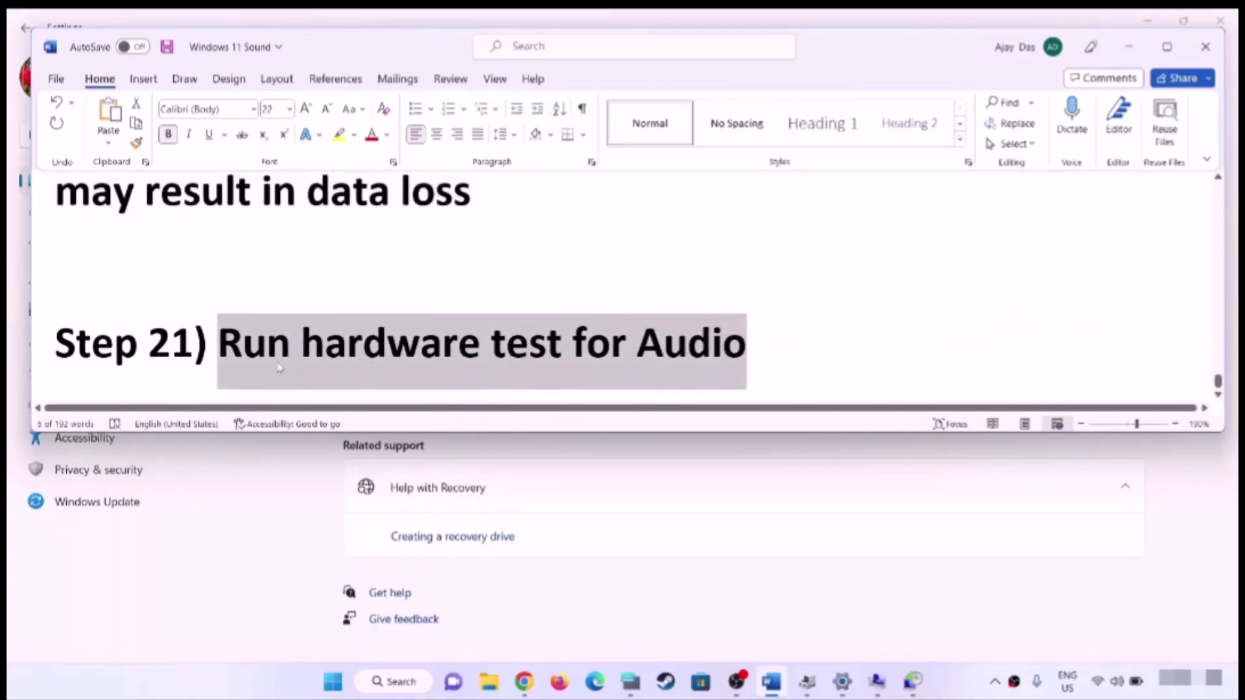
pyautogui.click(266, 343)
pyautogui.moveTo(282, 335); pyautogui.dragTo(729, 367)
pyautogui.click(243, 355)
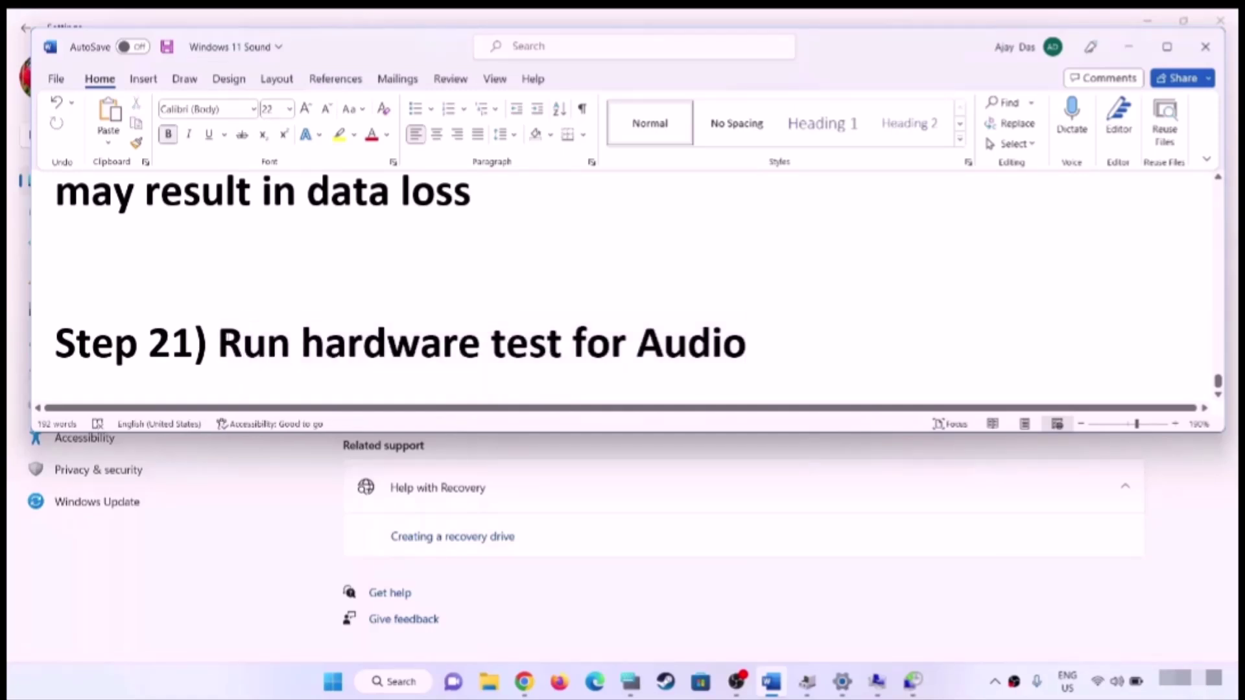
pyautogui.moveTo(243, 355); pyautogui.dragTo(746, 355)
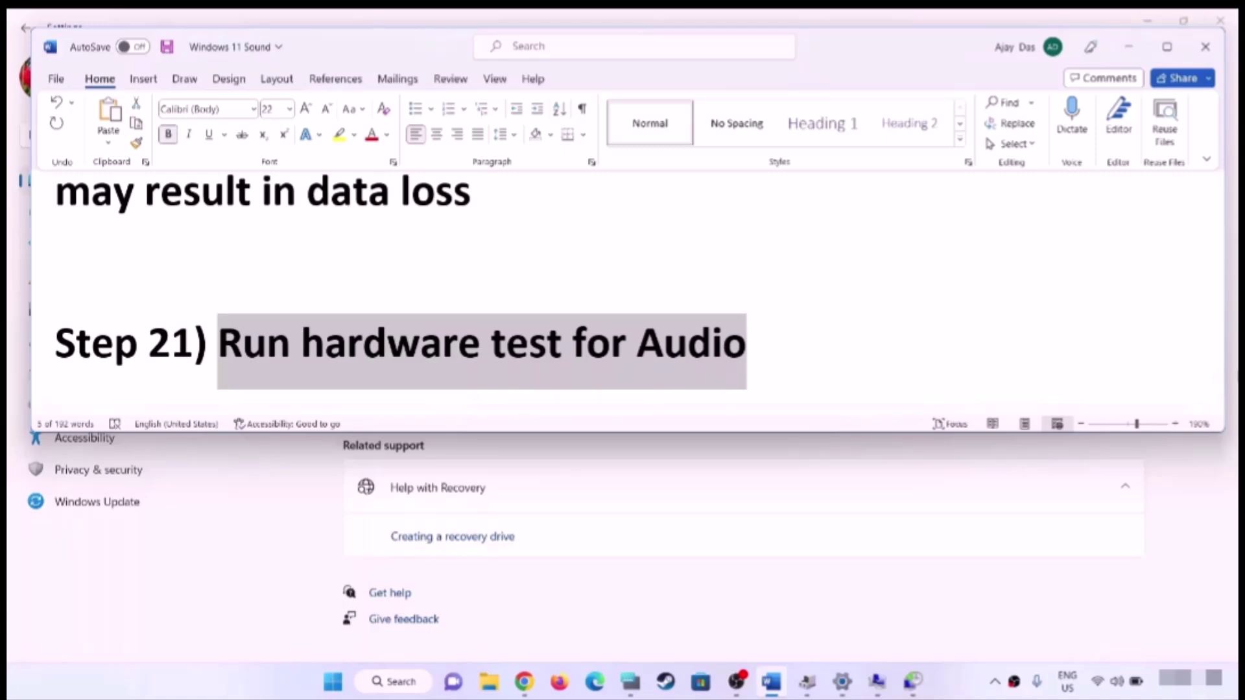
pyautogui.scroll(15, 623, 292)
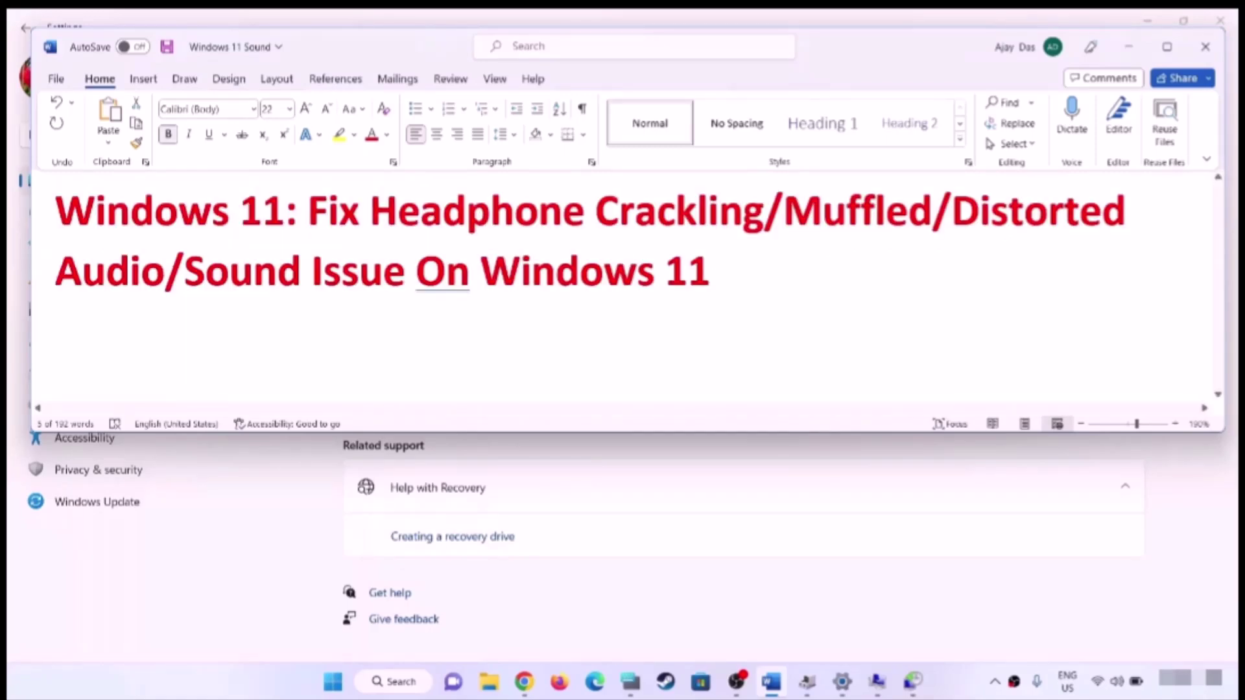